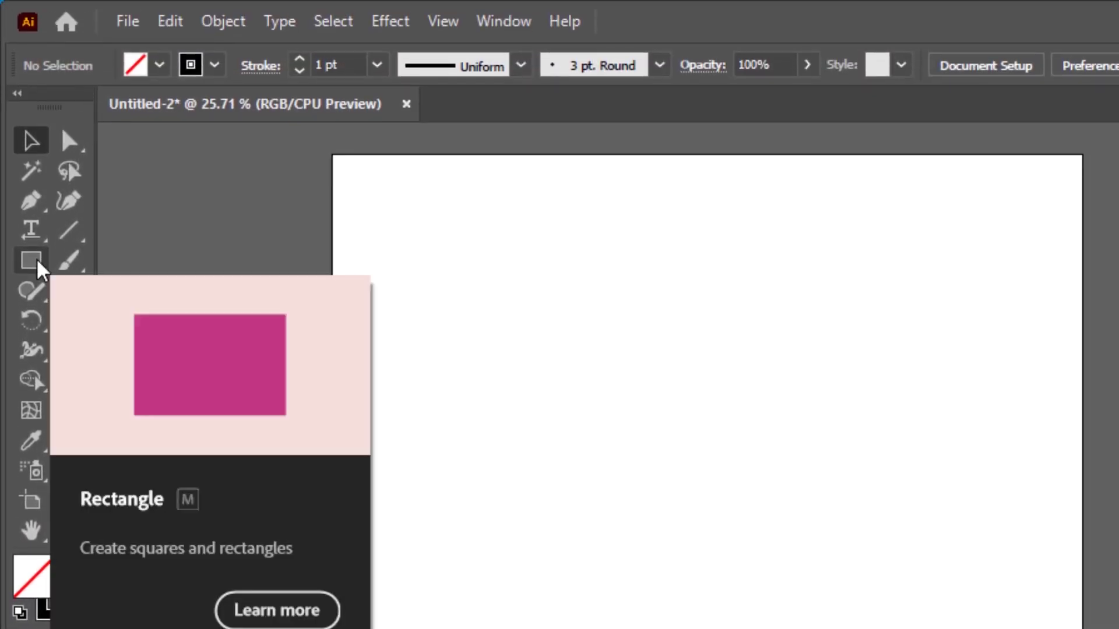
Create a 1200 px wide and 1200 px high square with the Rectangle tool.
click(37, 263)
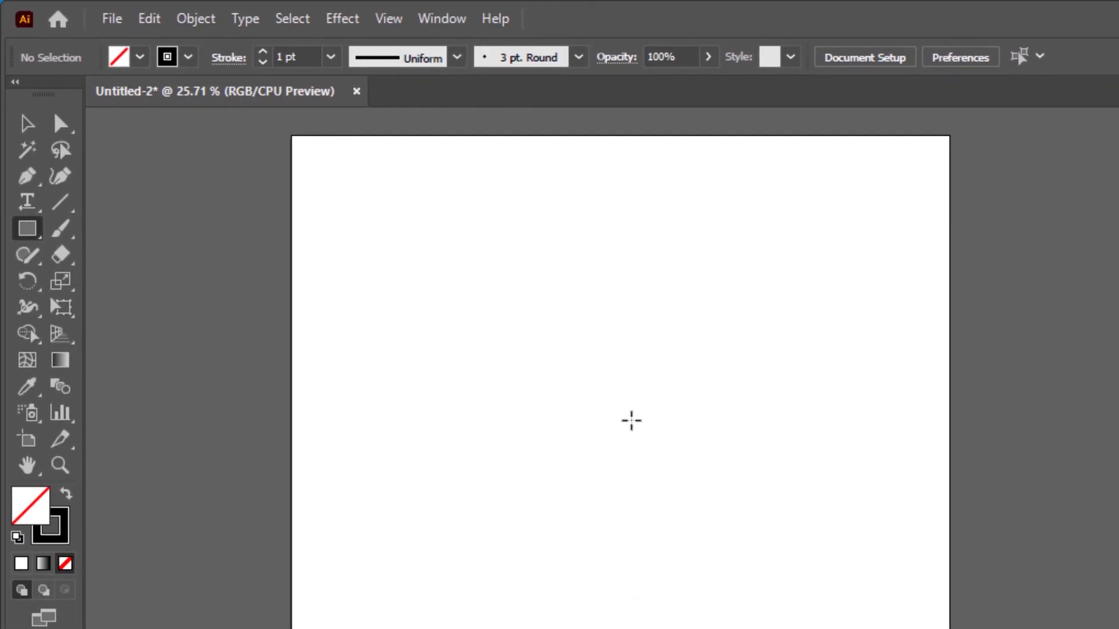
click(631, 421)
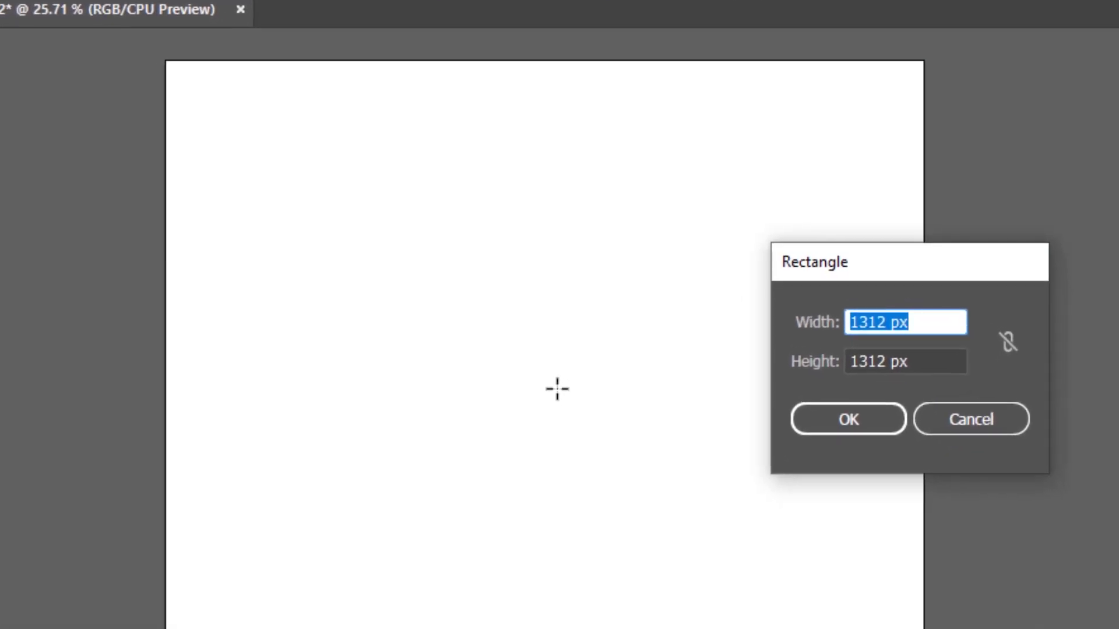
text(1200)
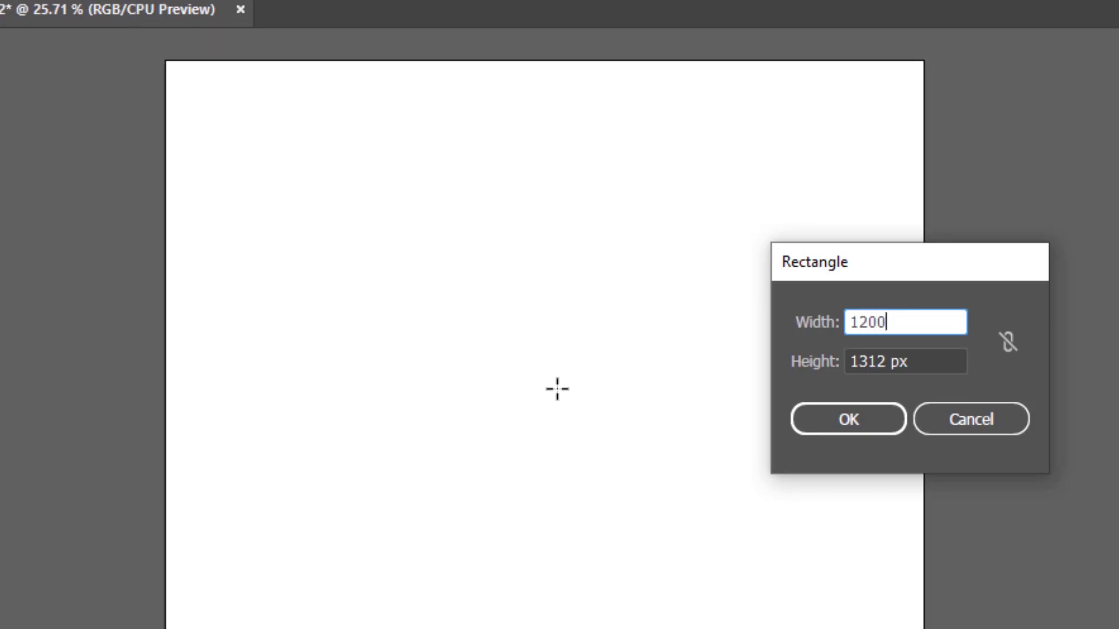
key(Tab)
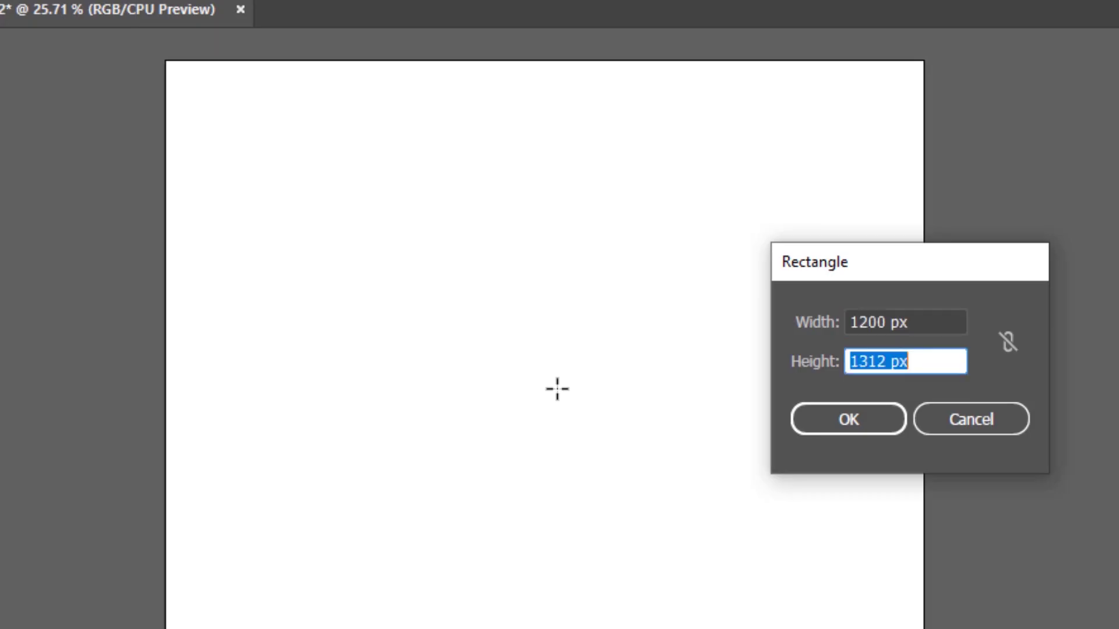
text(1200)
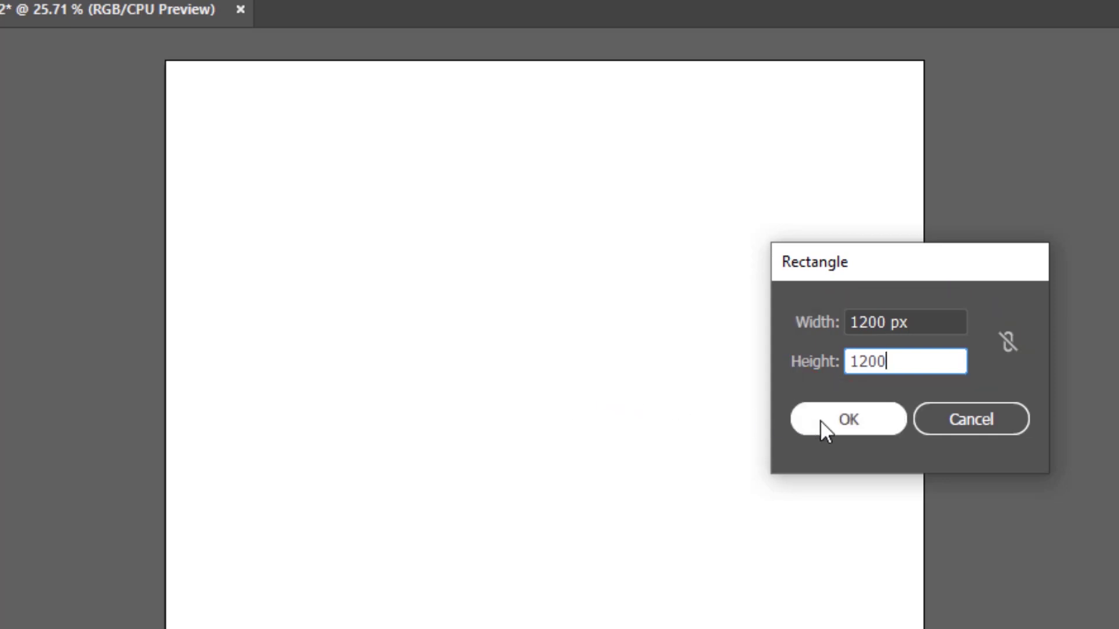
click(862, 424)
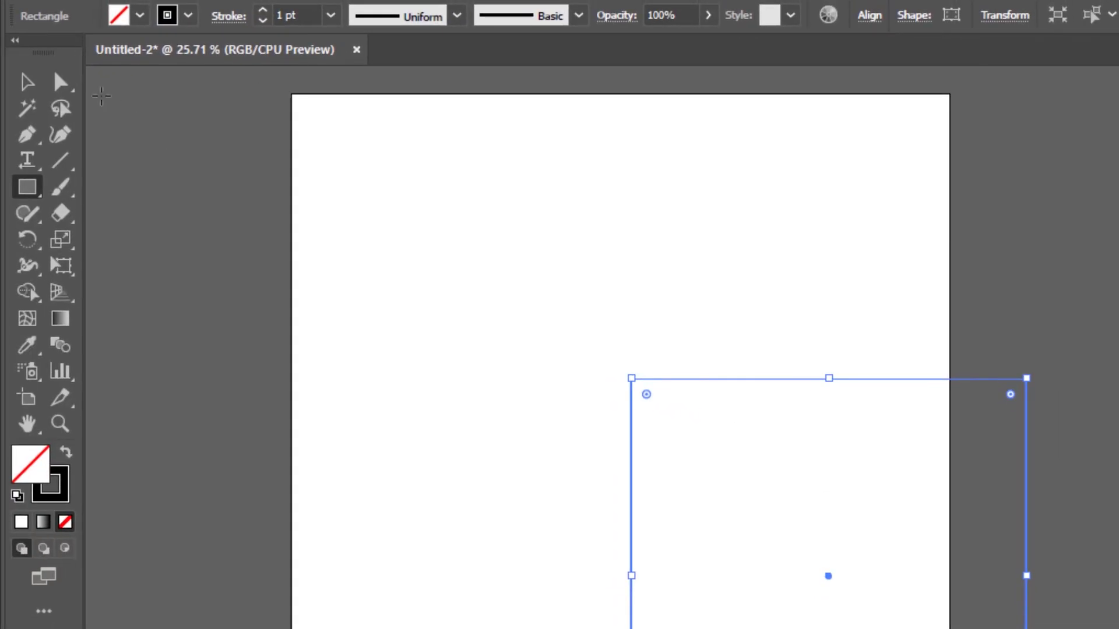
Move the square inward and center it horizontally and vertically on the artboard.
click(14, 80)
drag(771, 387, 609, 264)
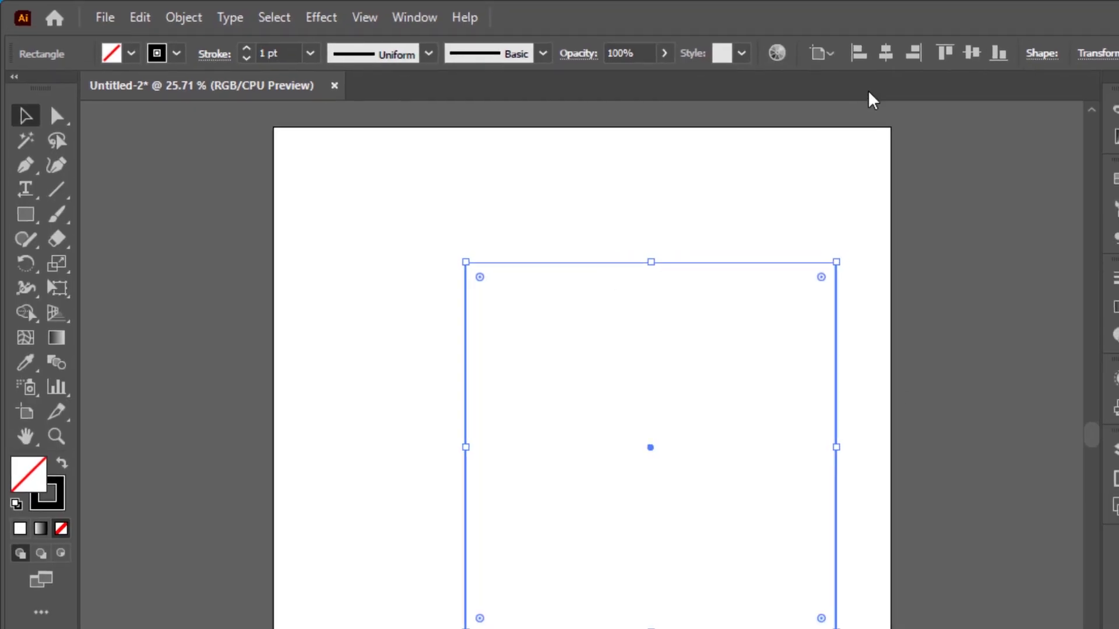
click(887, 53)
click(968, 54)
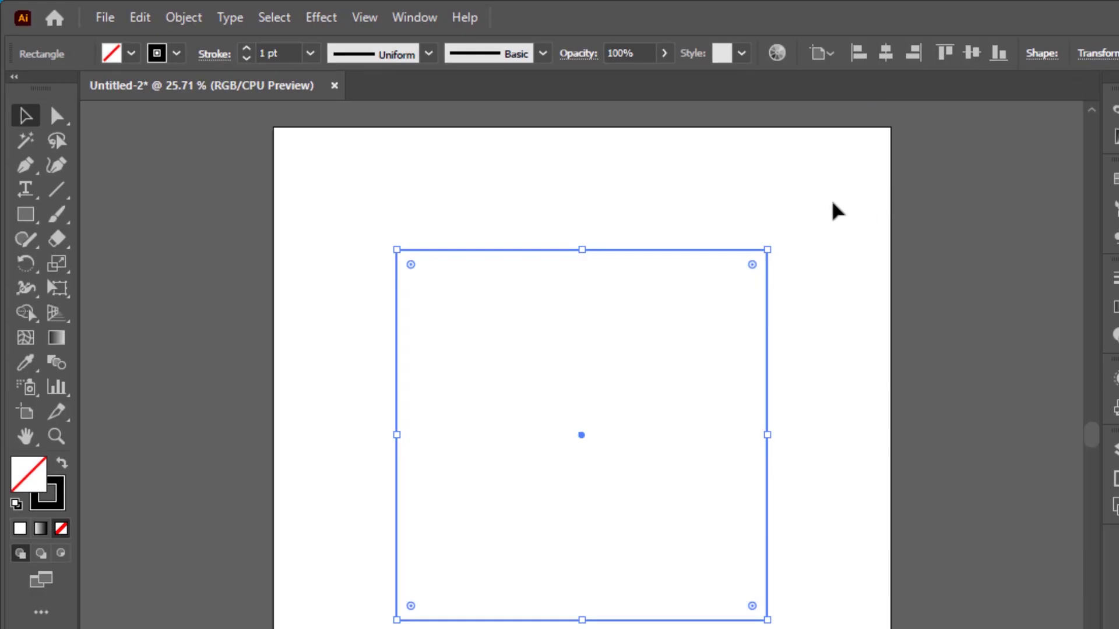
Split the selected square into a grid of 15 rows and 15 columns, with the preview enabled.
drag(834, 204, 340, 628)
click(183, 23)
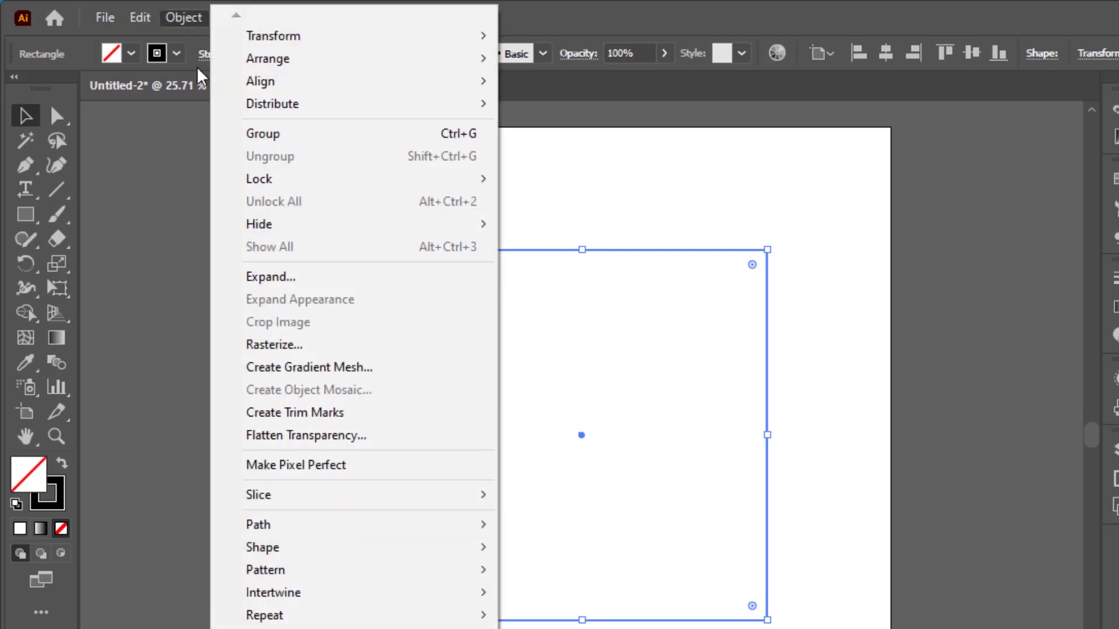
mouse_move(324, 526)
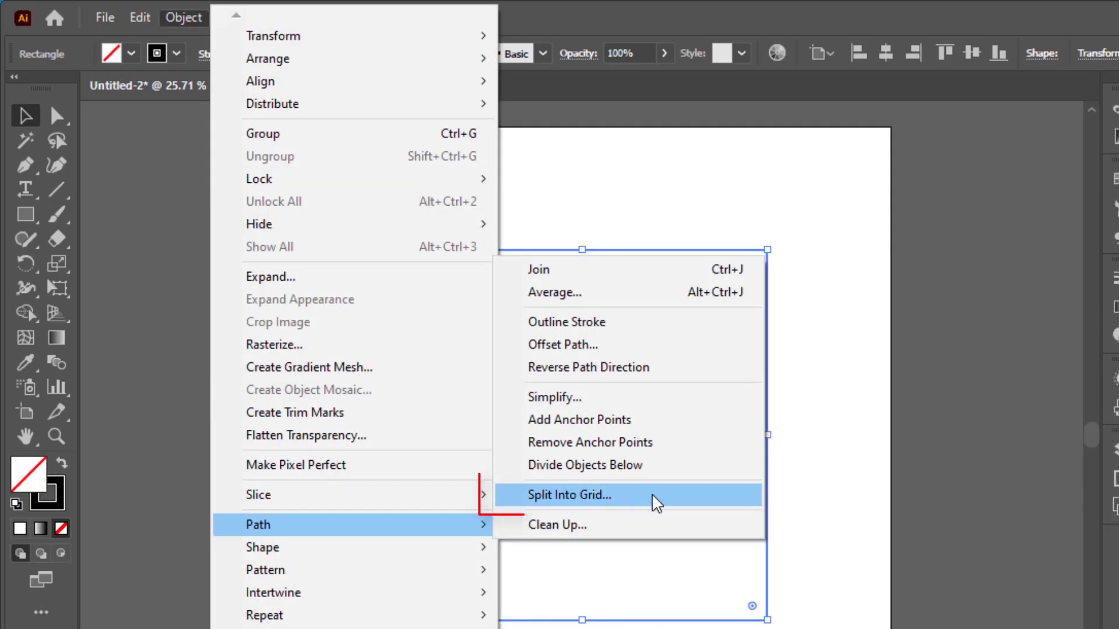
click(682, 503)
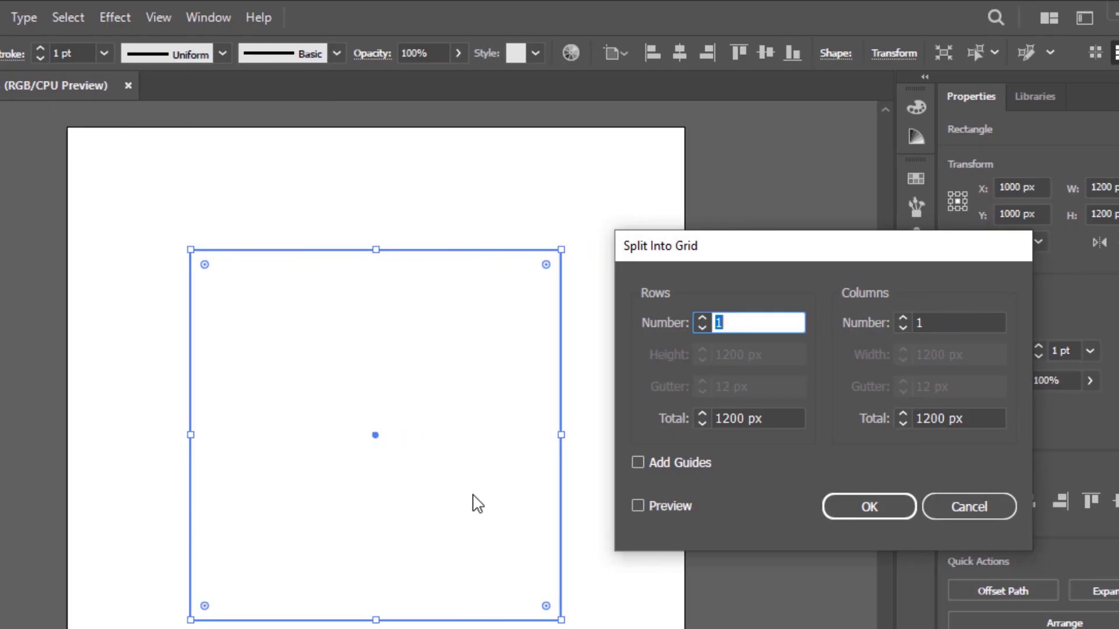
text(5)
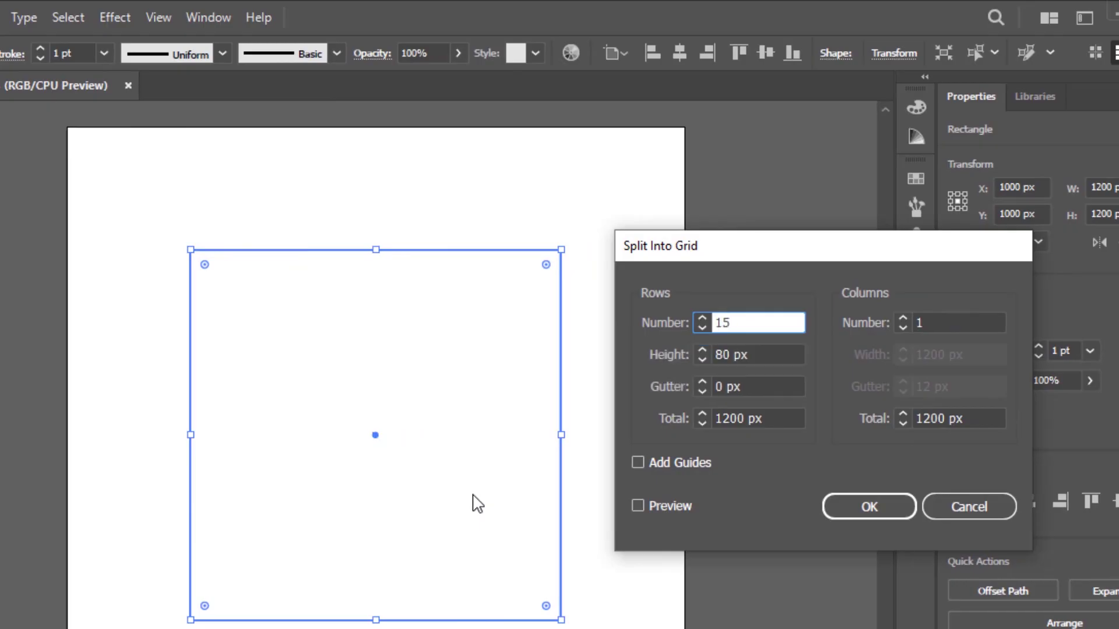
drag(937, 325, 877, 326)
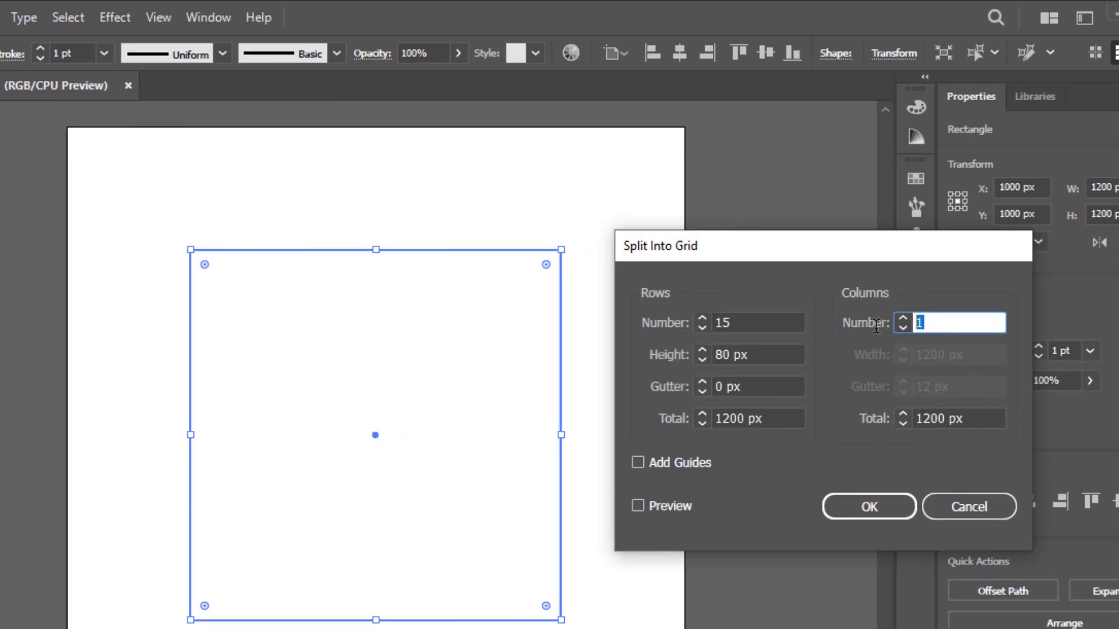
text(15)
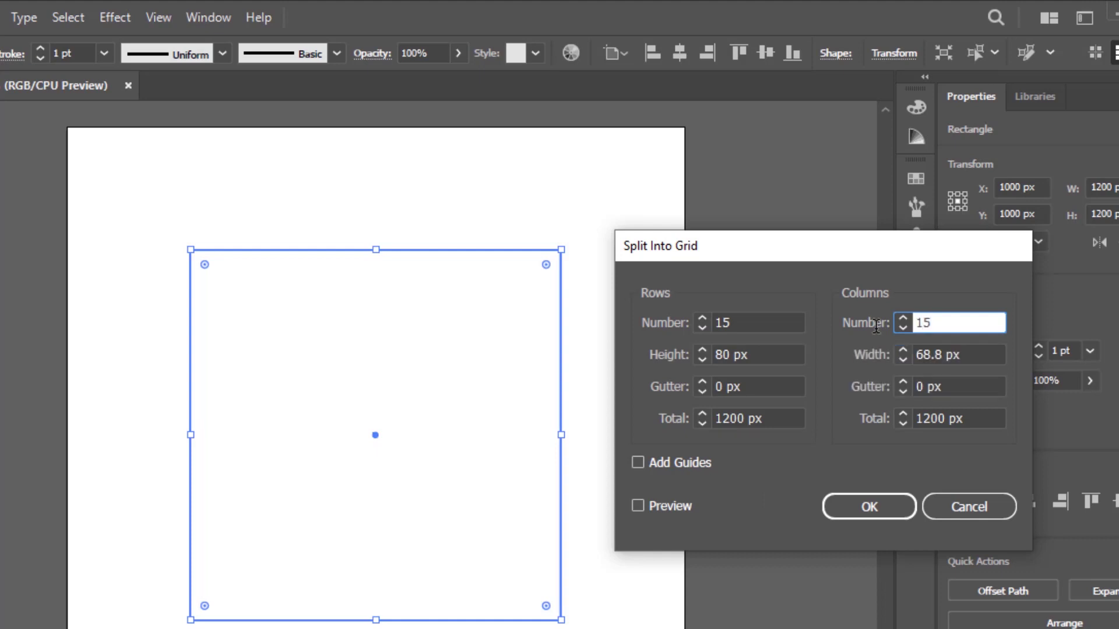
key(Tab)
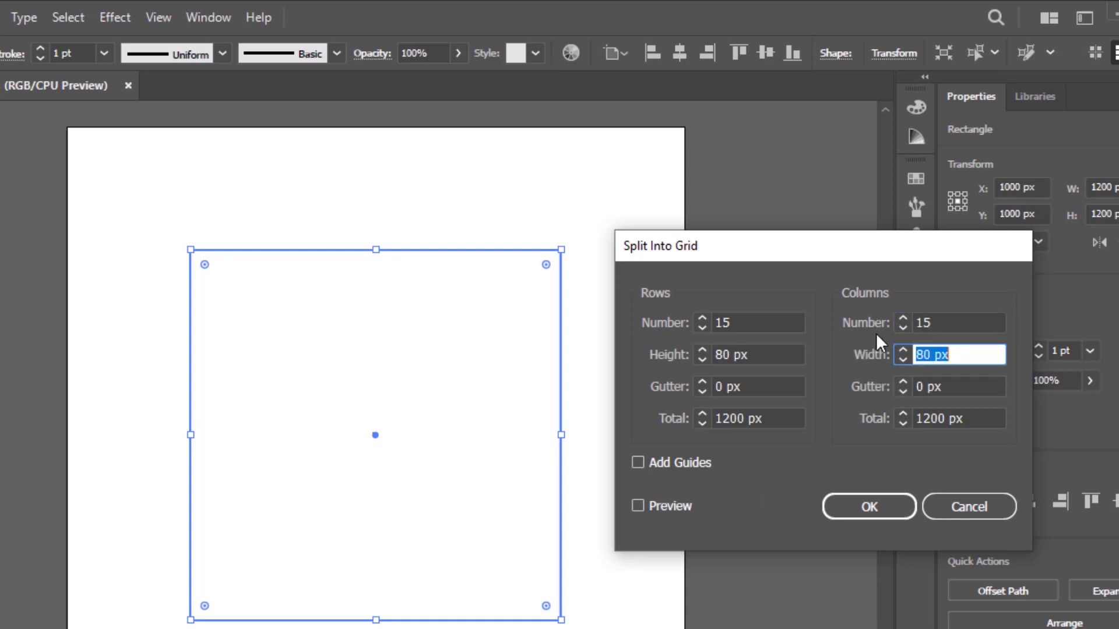
click(638, 506)
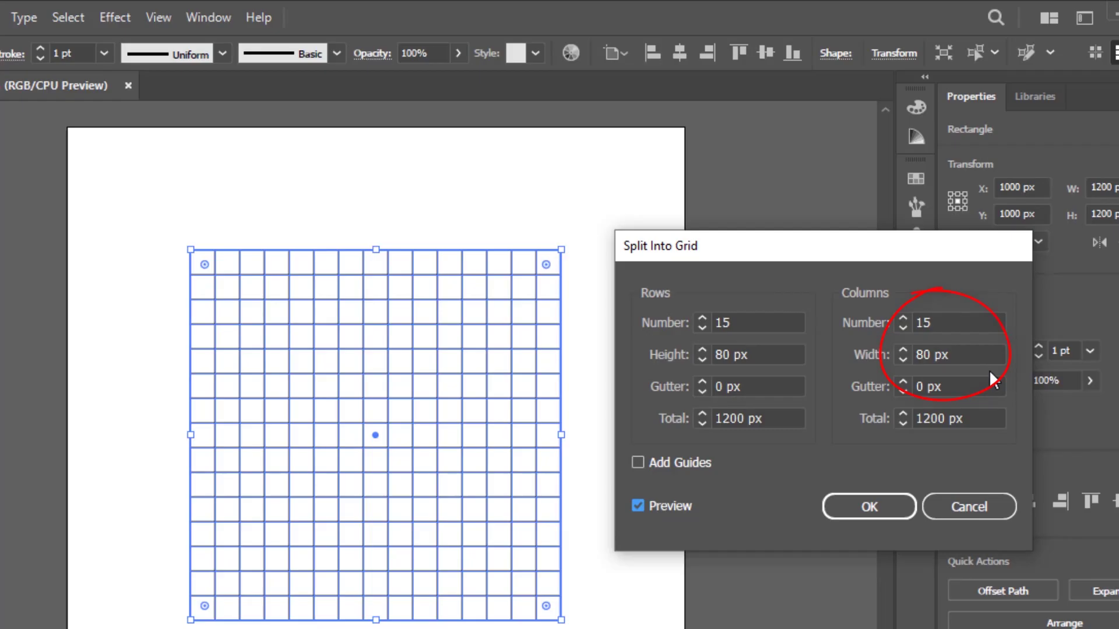
click(867, 509)
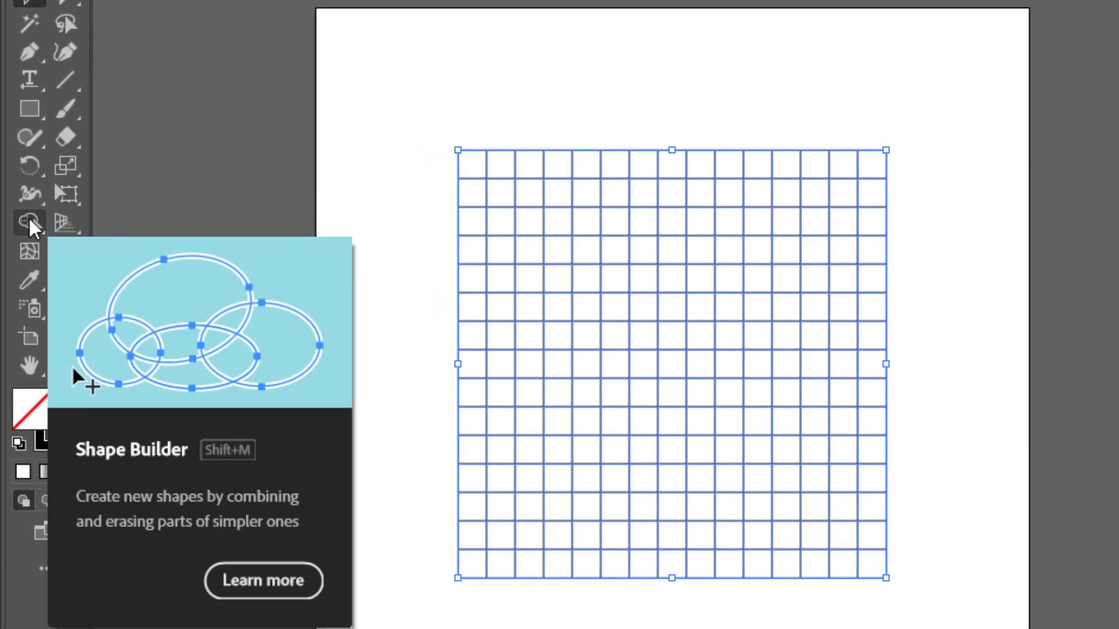
Swap fill and stroke to get a black fill and merge the grid's outer ring of cells with Shape Builder.
click(30, 220)
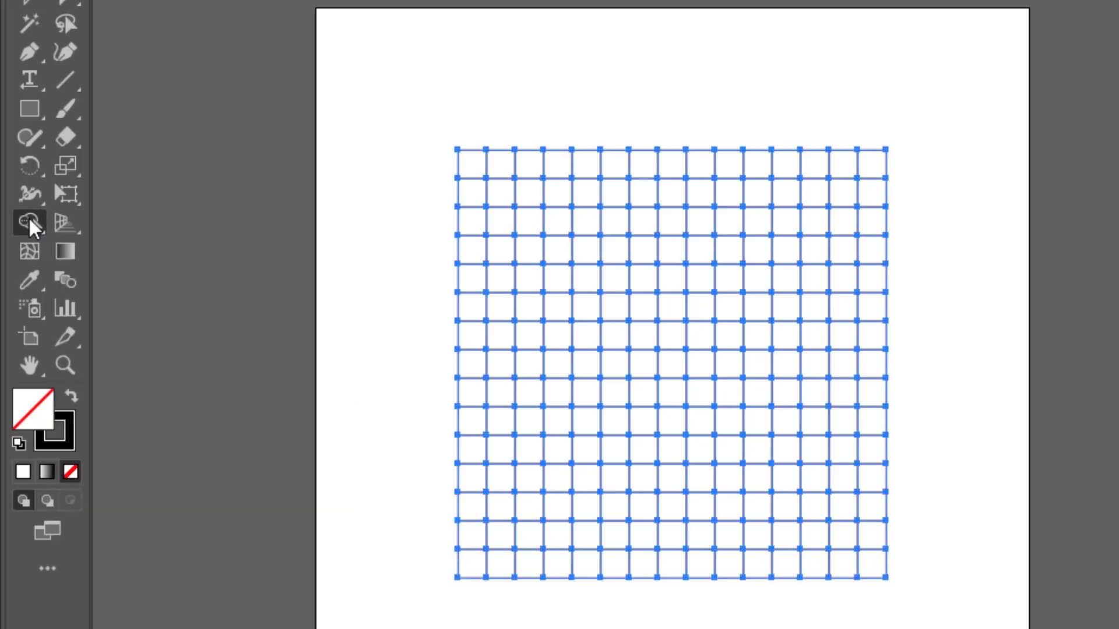
click(70, 400)
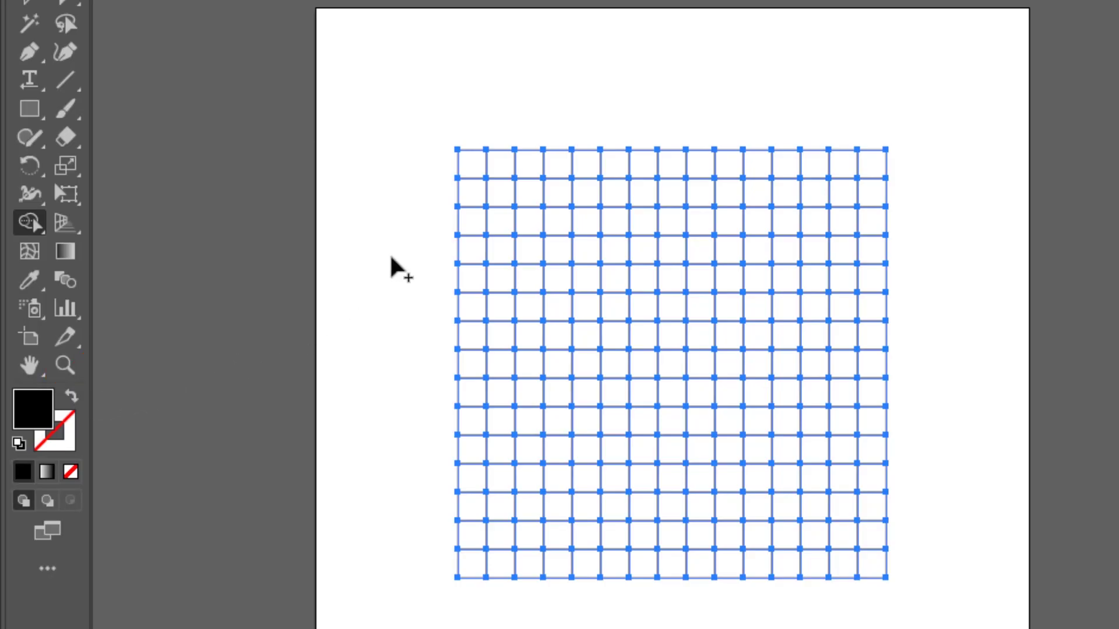
mouse_move(479, 167)
mouse_down()
mouse_move(872, 169)
mouse_move(872, 577)
mouse_move(792, 564)
mouse_move(479, 568)
mouse_move(479, 171)
mouse_up()
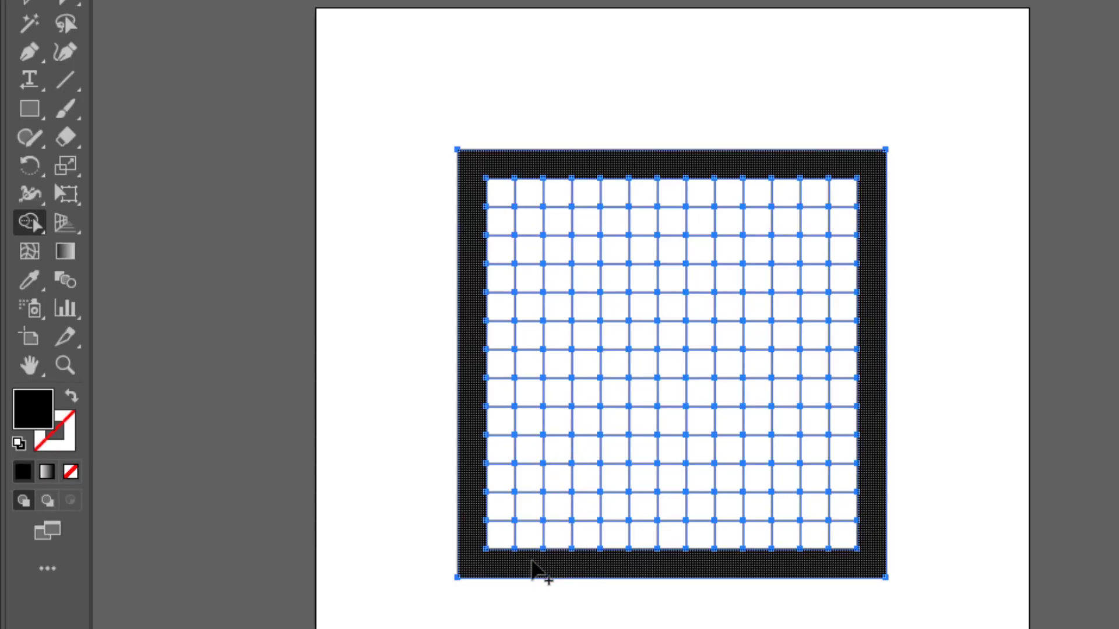
Merge three nested bands rising from the bottom border in columns 3, 5 and 7 and turning right to column 8 along rows 3, 5 and 7.
mouse_move(532, 544)
mouse_down()
mouse_move(532, 219)
mouse_move(676, 222)
mouse_up()
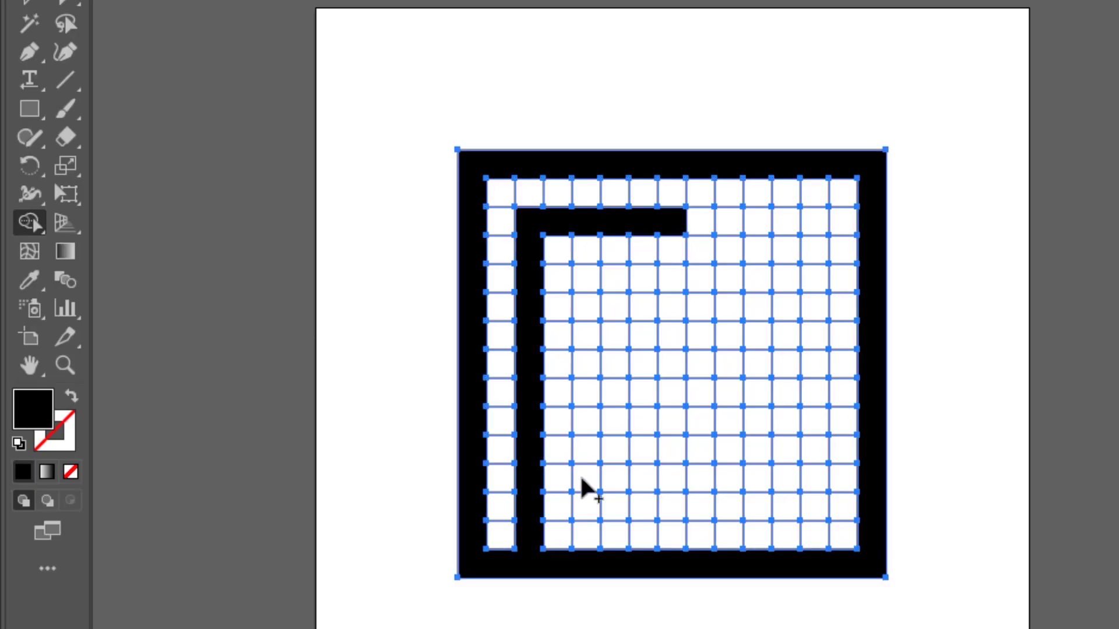
mouse_move(585, 561)
mouse_down()
mouse_move(591, 286)
mouse_move(677, 286)
mouse_up()
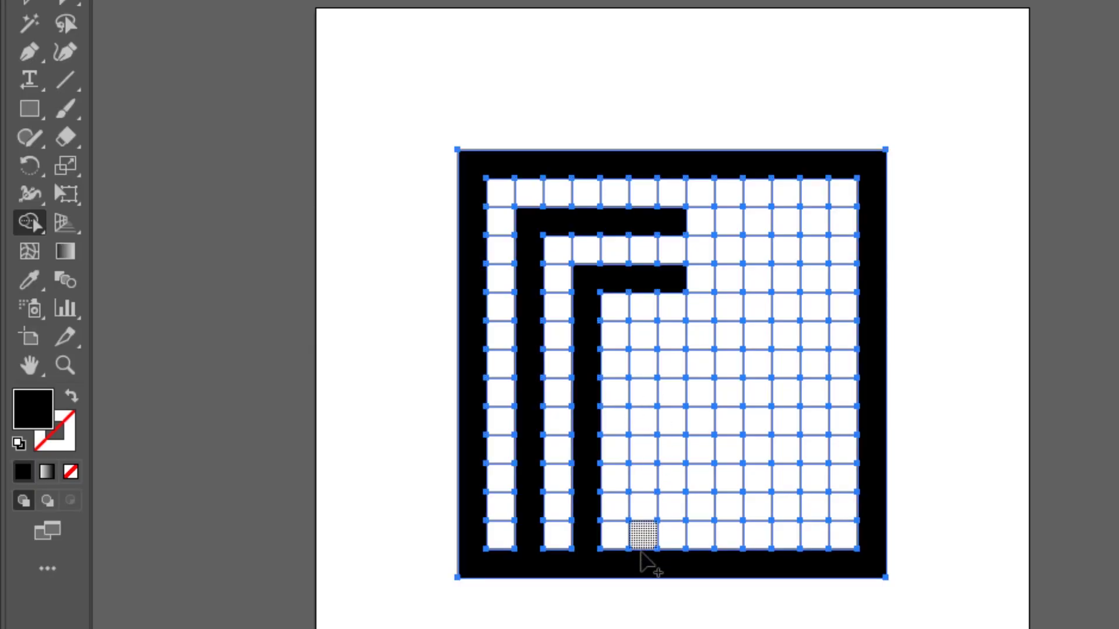
mouse_move(639, 563)
mouse_down()
mouse_move(644, 339)
mouse_move(676, 338)
mouse_up()
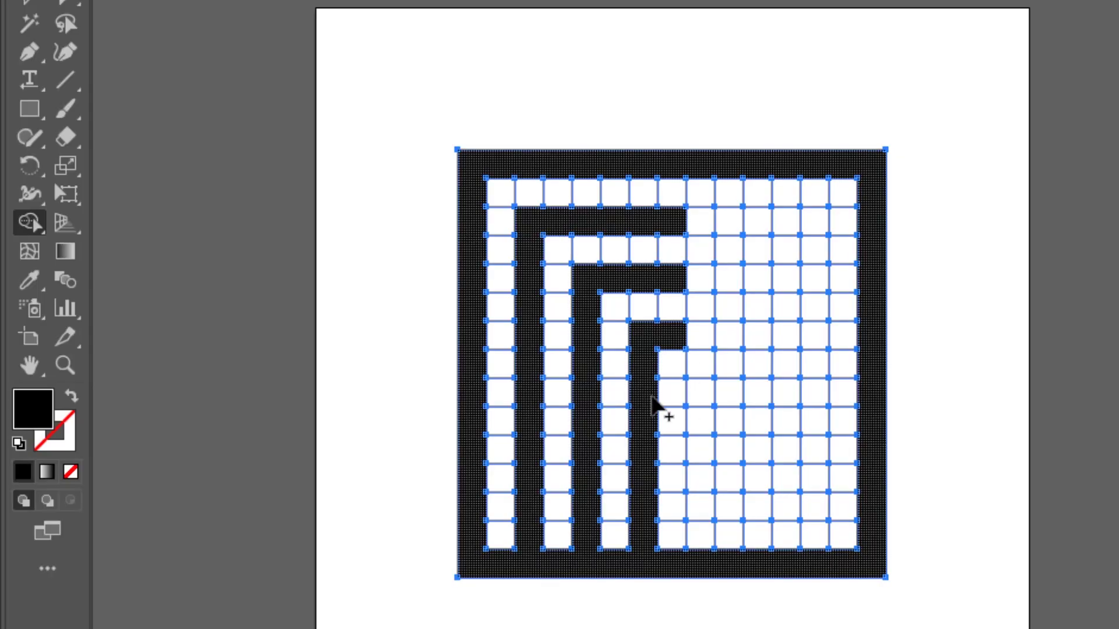
Merge three bands running right from column 7 along rows 9, 11 and 13, turning up columns 9, 11 and 13 to the top border.
mouse_move(655, 402)
mouse_down()
mouse_move(705, 398)
mouse_move(706, 171)
mouse_up()
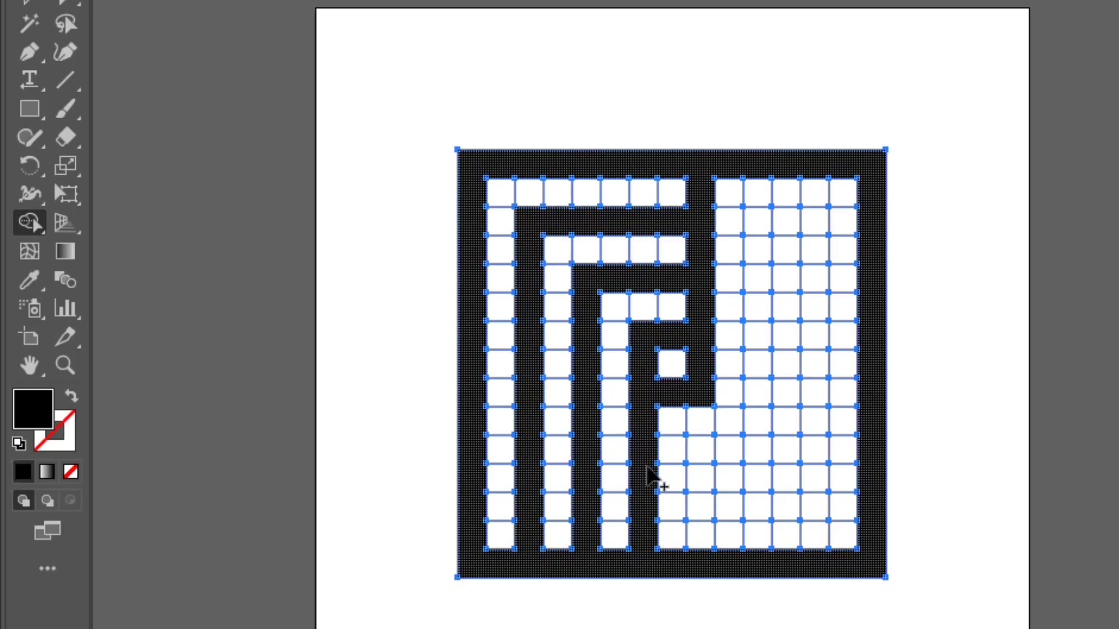
mouse_move(649, 446)
mouse_down()
mouse_move(758, 449)
mouse_move(765, 170)
mouse_up()
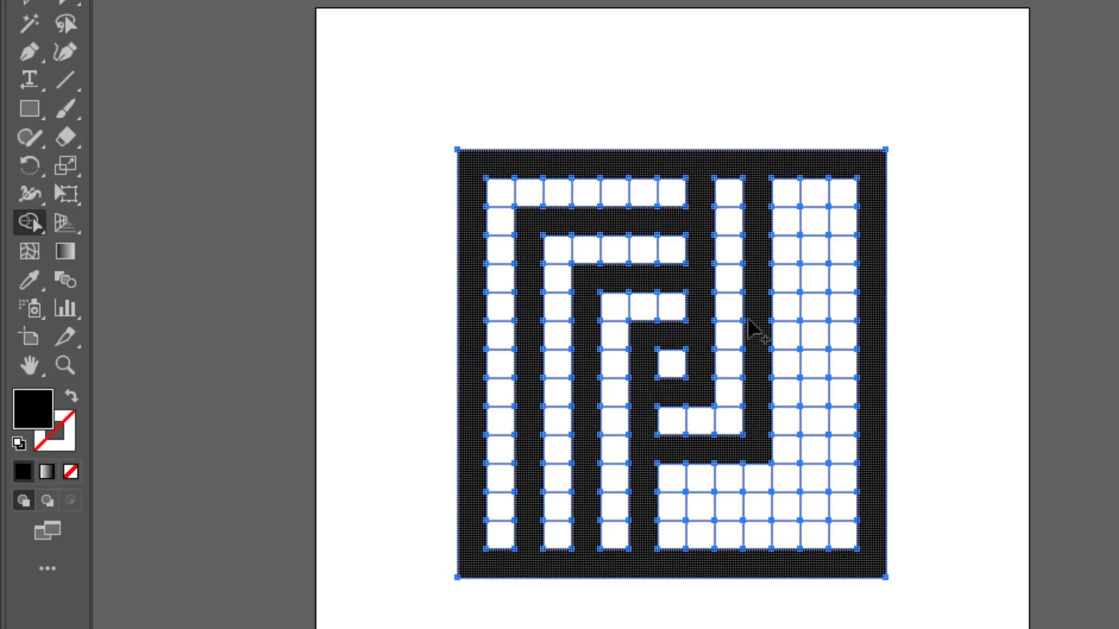
mouse_move(641, 510)
mouse_down()
mouse_move(810, 512)
mouse_move(816, 157)
mouse_up()
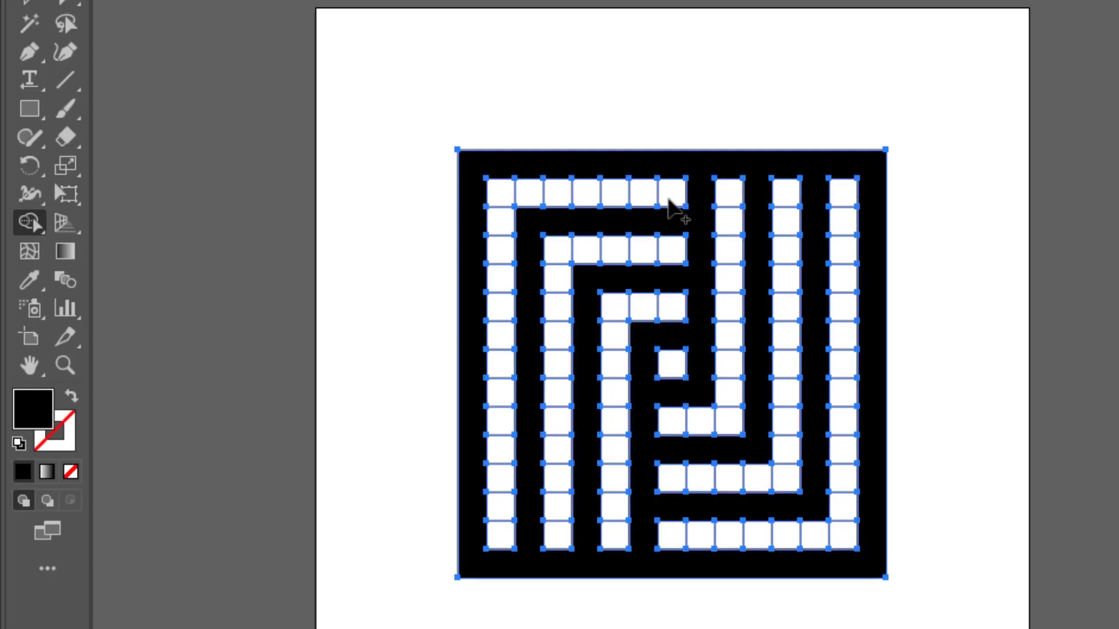
Erase the leftover white cells between the black bands with Shape Builder, keeping the small central square, and deselect the artwork.
mouse_move(669, 200)
mouse_down()
mouse_move(505, 192)
mouse_move(503, 536)
mouse_move(559, 512)
mouse_move(557, 256)
mouse_move(676, 254)
mouse_up()
mouse_move(670, 315)
mouse_down()
mouse_move(622, 309)
mouse_move(610, 538)
mouse_move(847, 538)
mouse_move(845, 197)
mouse_move(789, 226)
mouse_move(780, 483)
mouse_move(676, 479)
mouse_move(713, 489)
mouse_up()
mouse_move(676, 425)
mouse_down()
mouse_move(733, 421)
mouse_move(739, 185)
mouse_move(739, 195)
mouse_up()
click(30, 5)
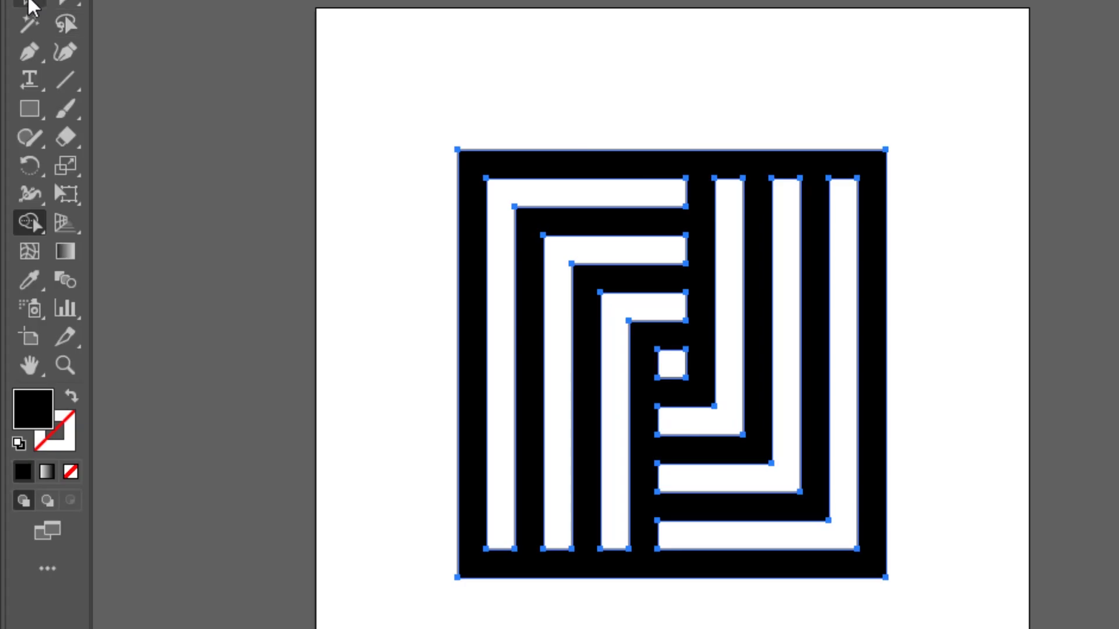
click(474, 68)
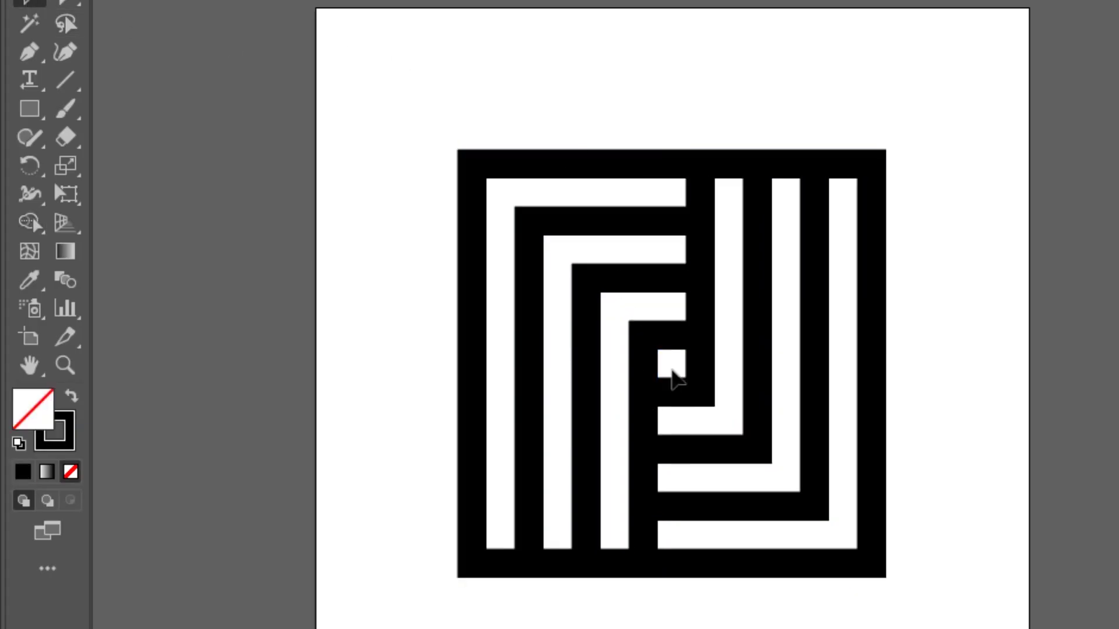
Fill the whole artwork with the muted purple swatch and deselect it.
drag(935, 101, 395, 628)
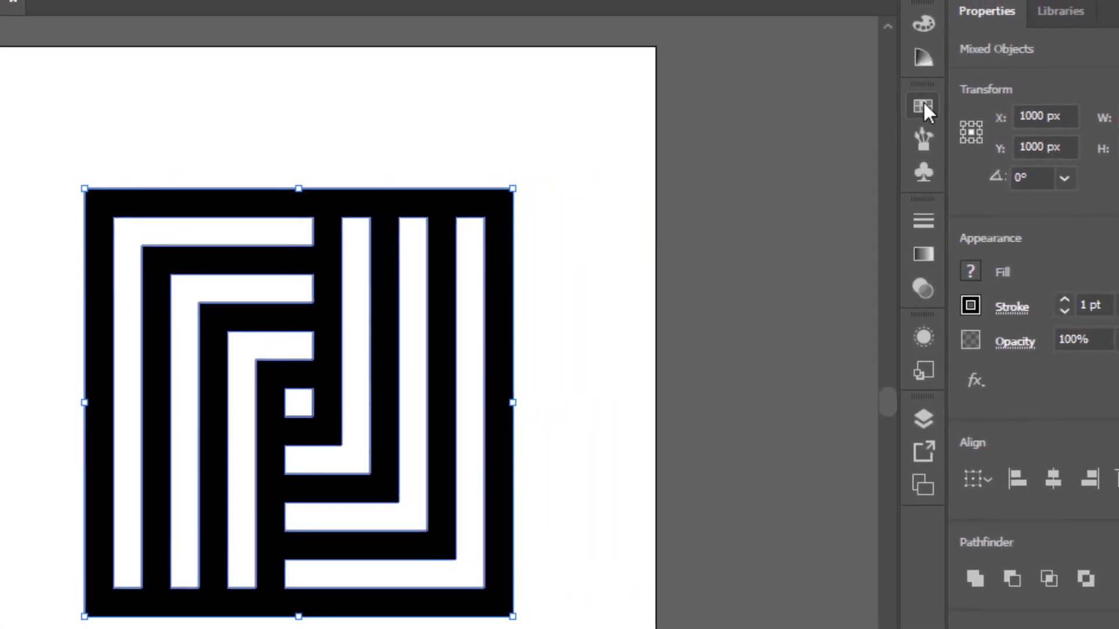
click(930, 105)
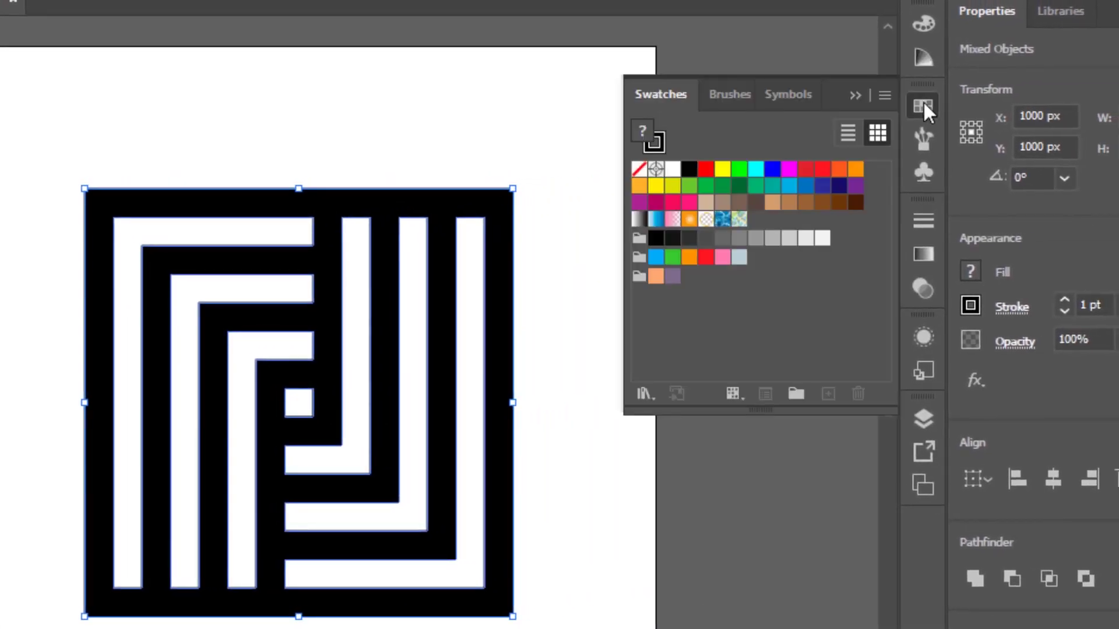
click(672, 278)
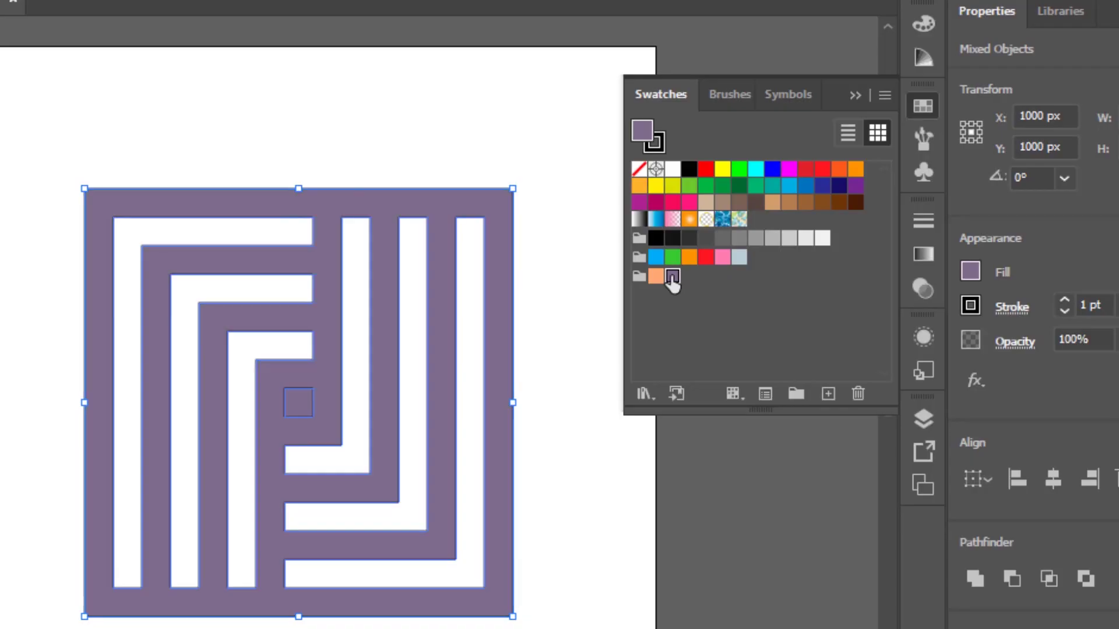
click(580, 265)
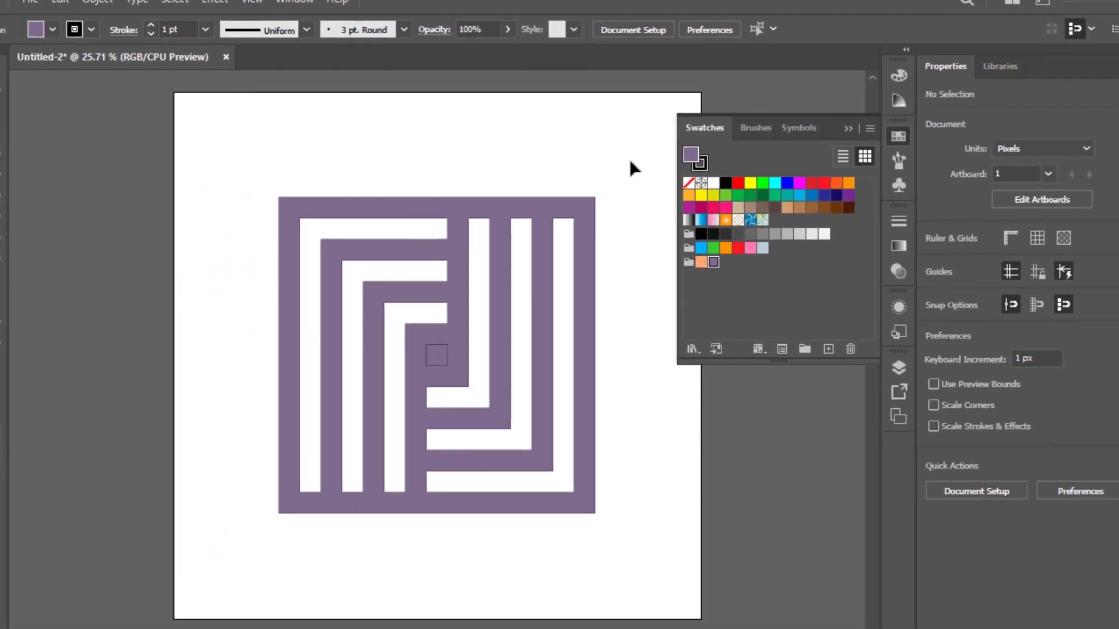
Select the whole artwork and set its stroke to None.
drag(630, 160, 275, 552)
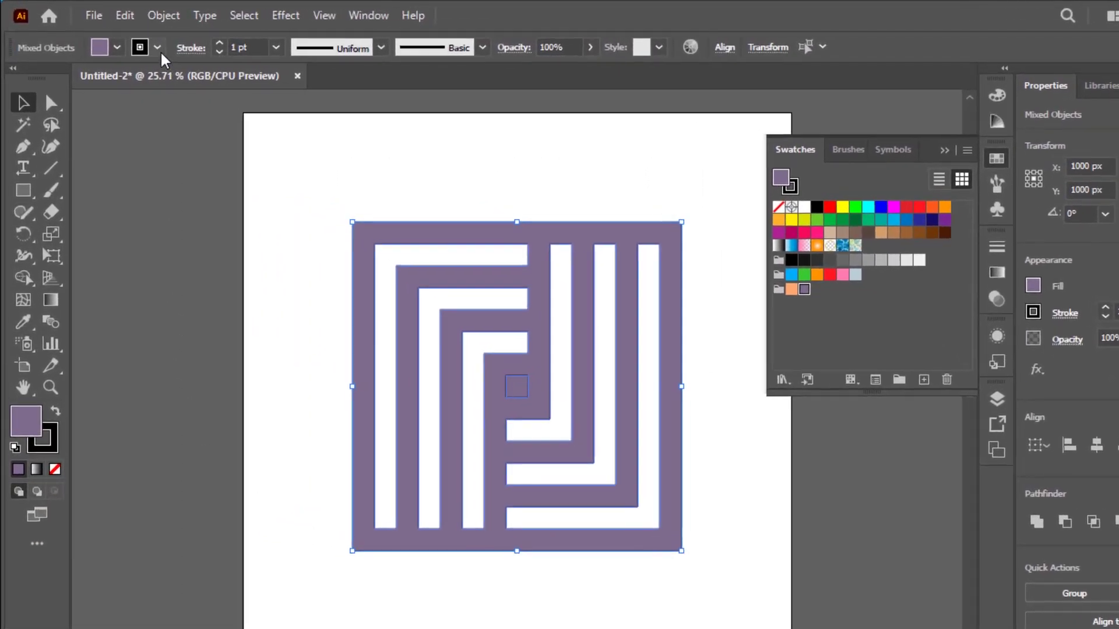
click(158, 48)
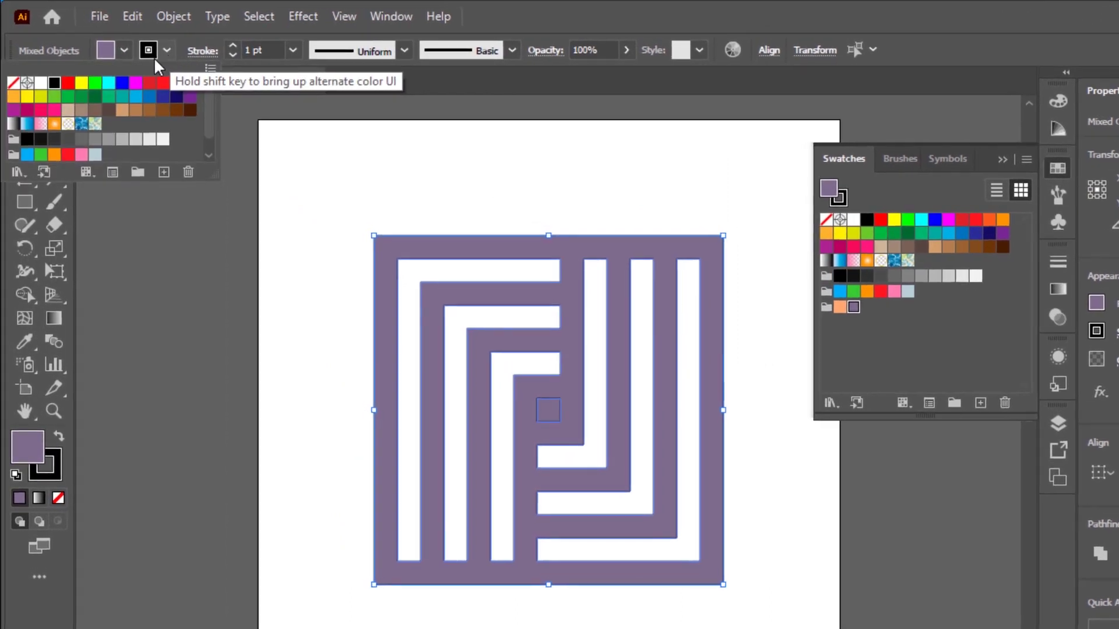
click(14, 84)
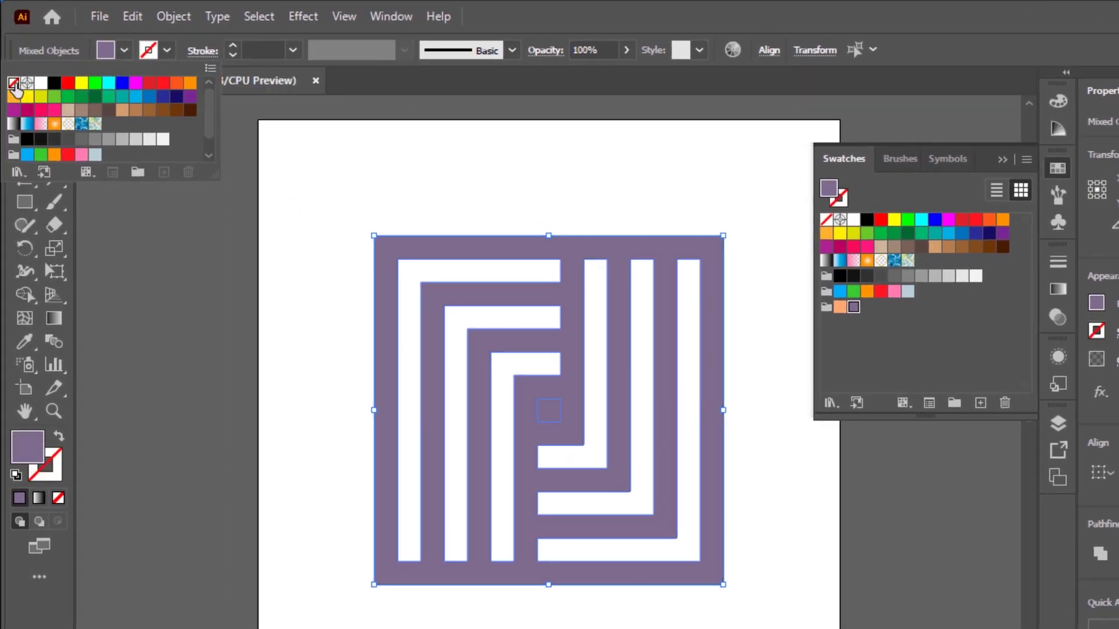
Delete the small square at the centre of the logo in isolation mode, exit isolation, and collapse the swatches.
click(296, 207)
click(332, 212)
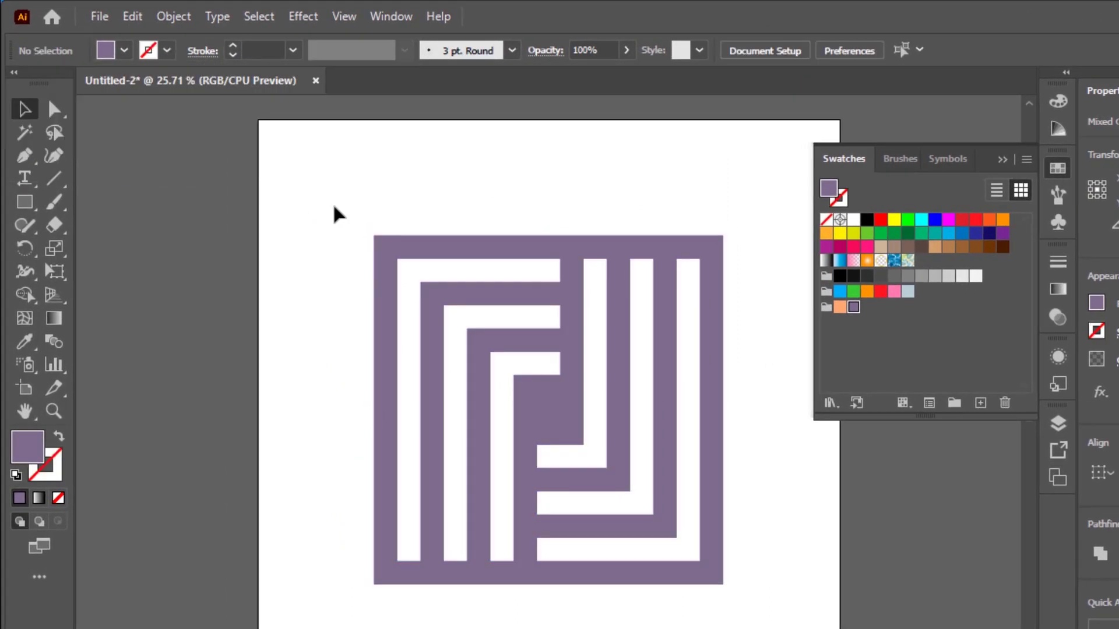
click(546, 414)
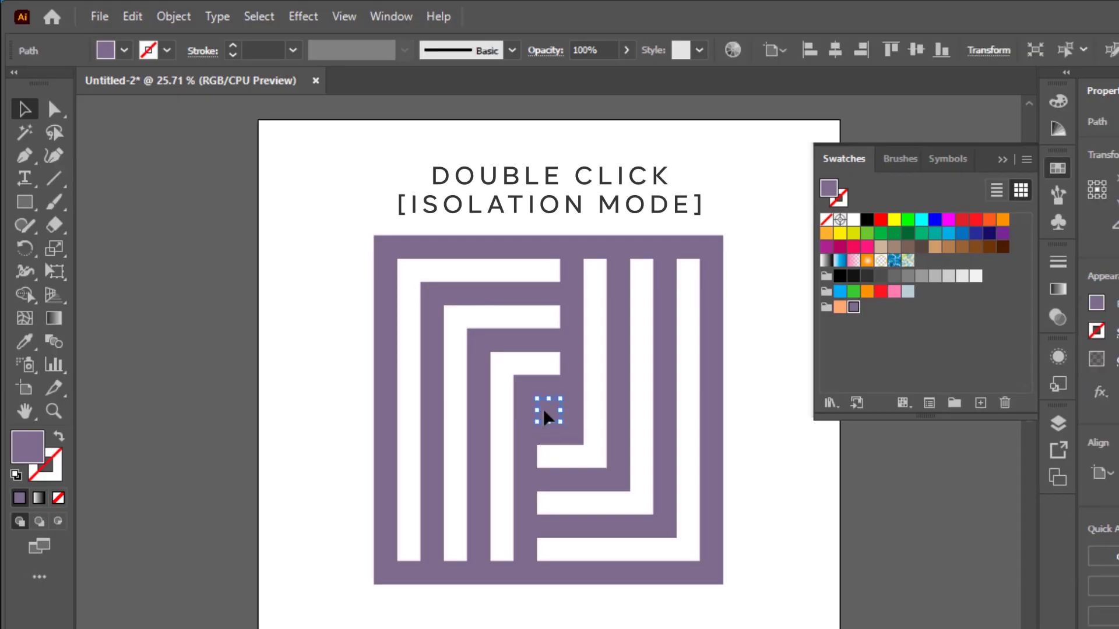
double_click(546, 414)
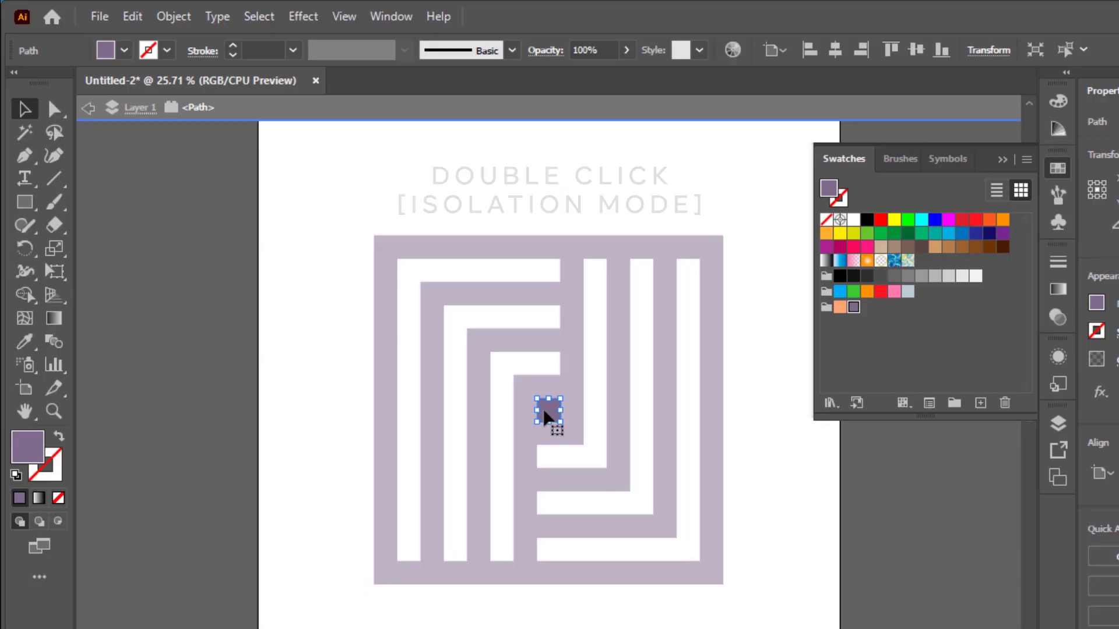
key(Delete)
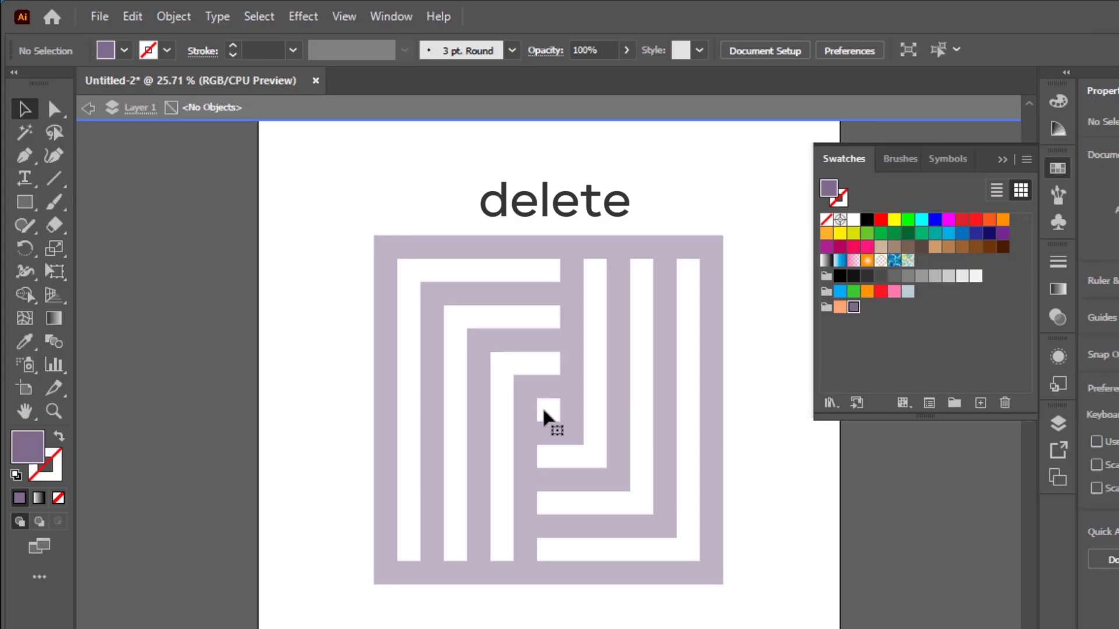
key(Escape)
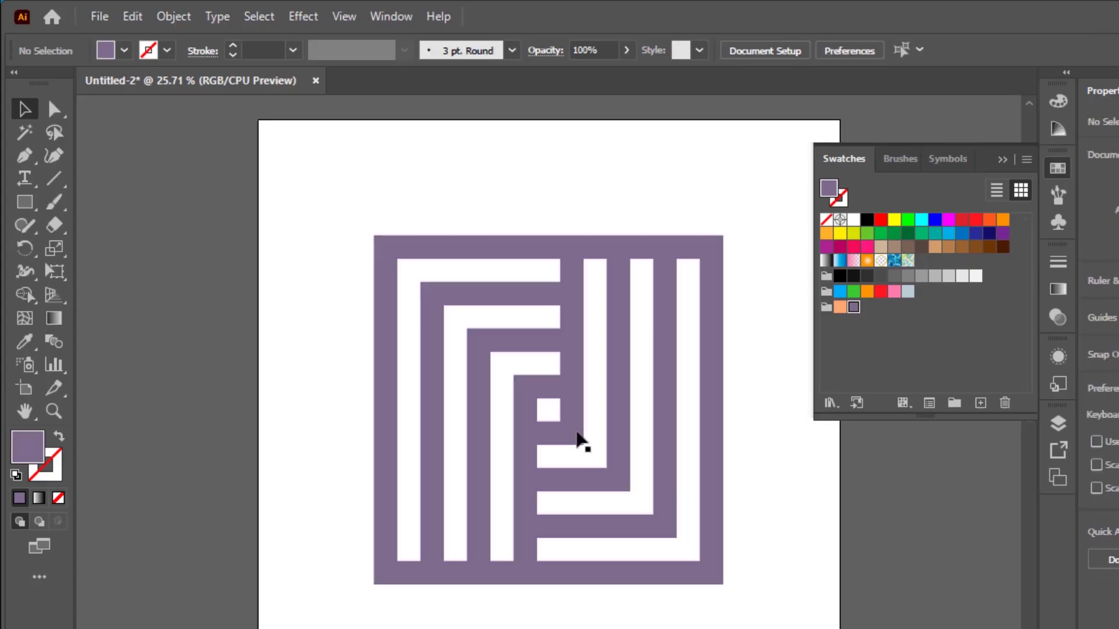
click(1003, 161)
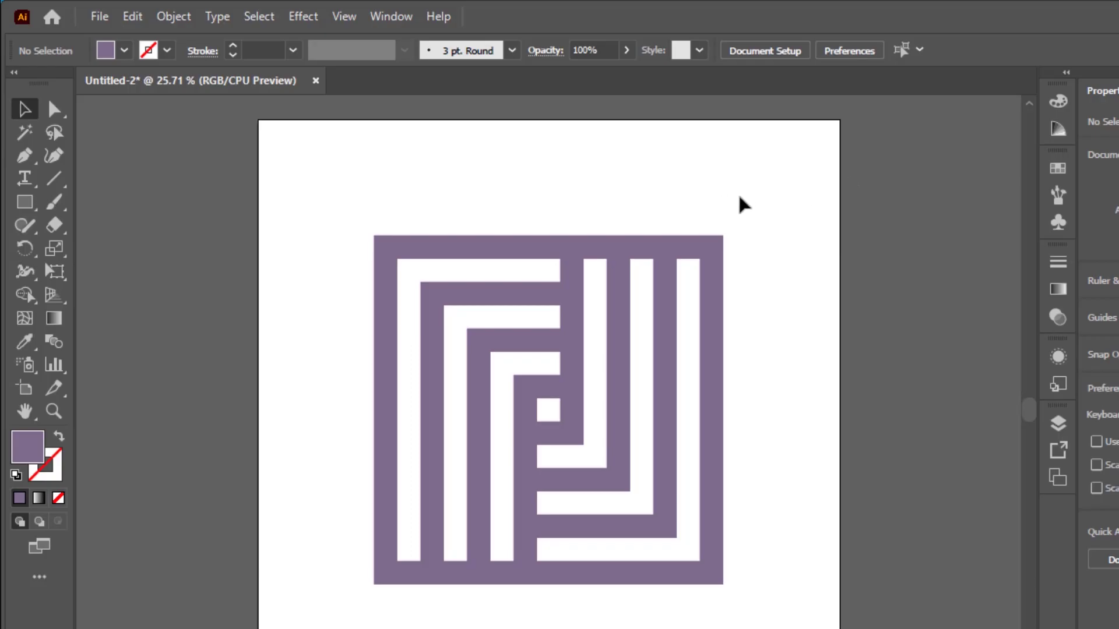
Resize the whole logo to 500 px wide by 500 px high.
drag(752, 203, 356, 600)
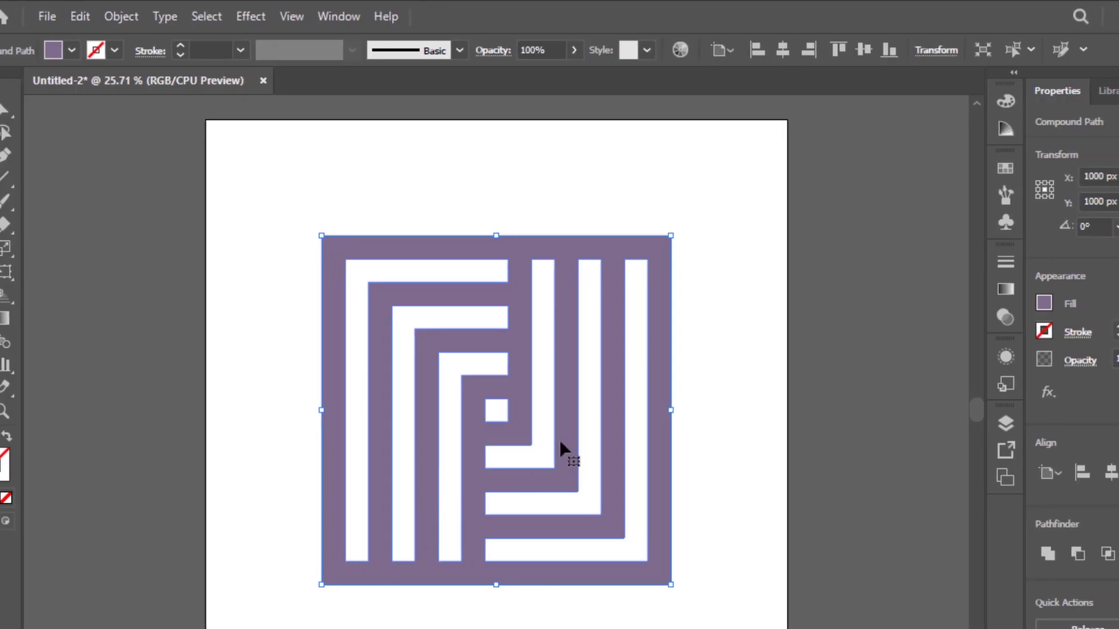
click(930, 51)
click(877, 84)
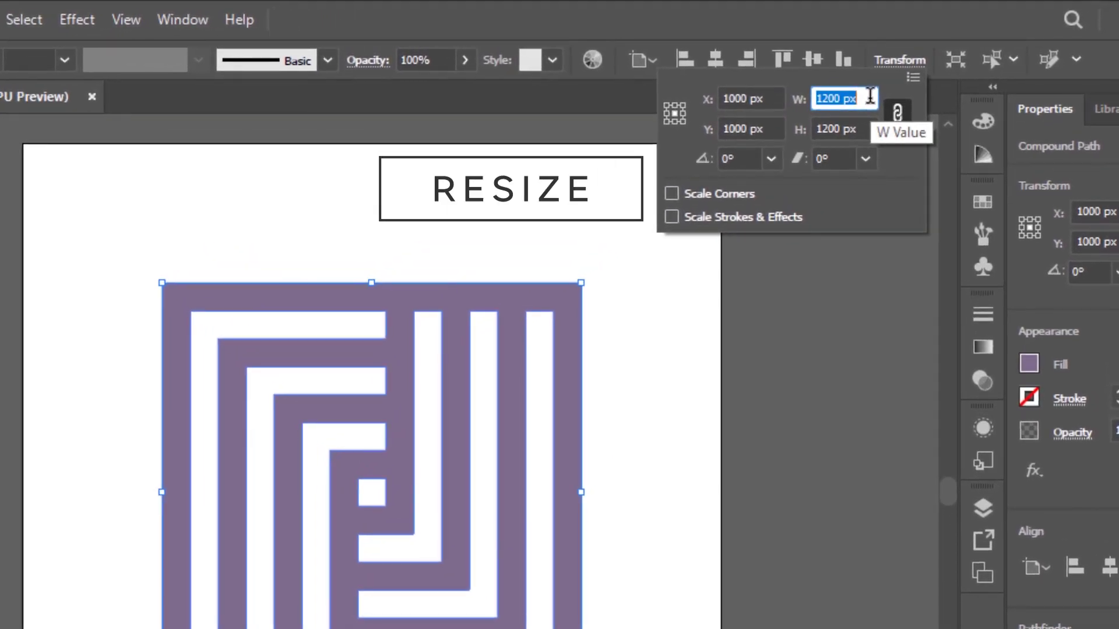
text(500)
key(Tab)
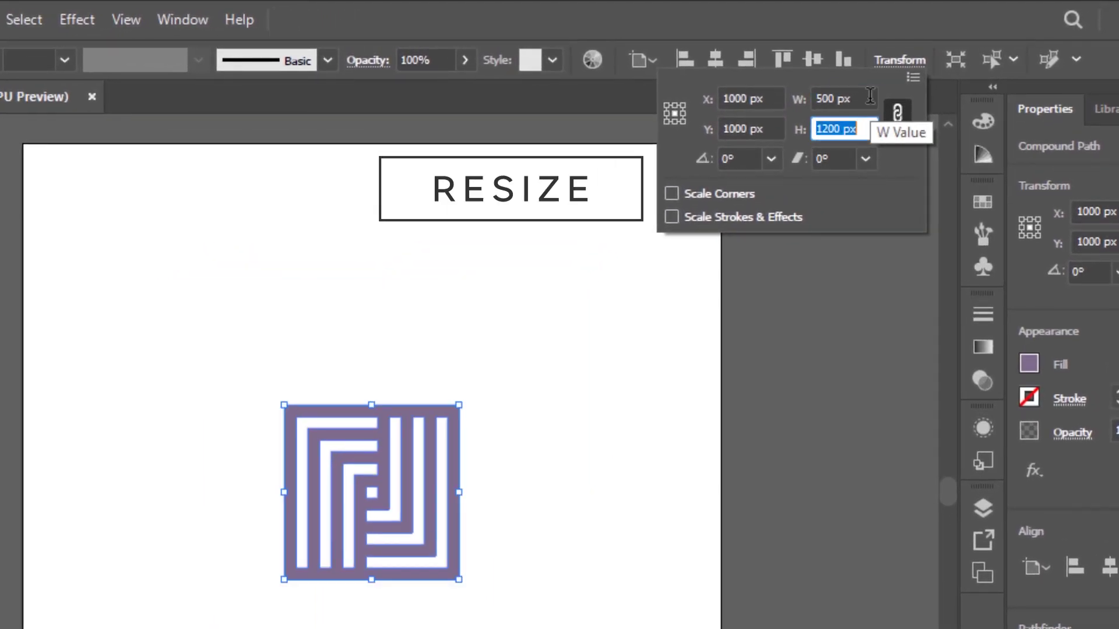
text(500)
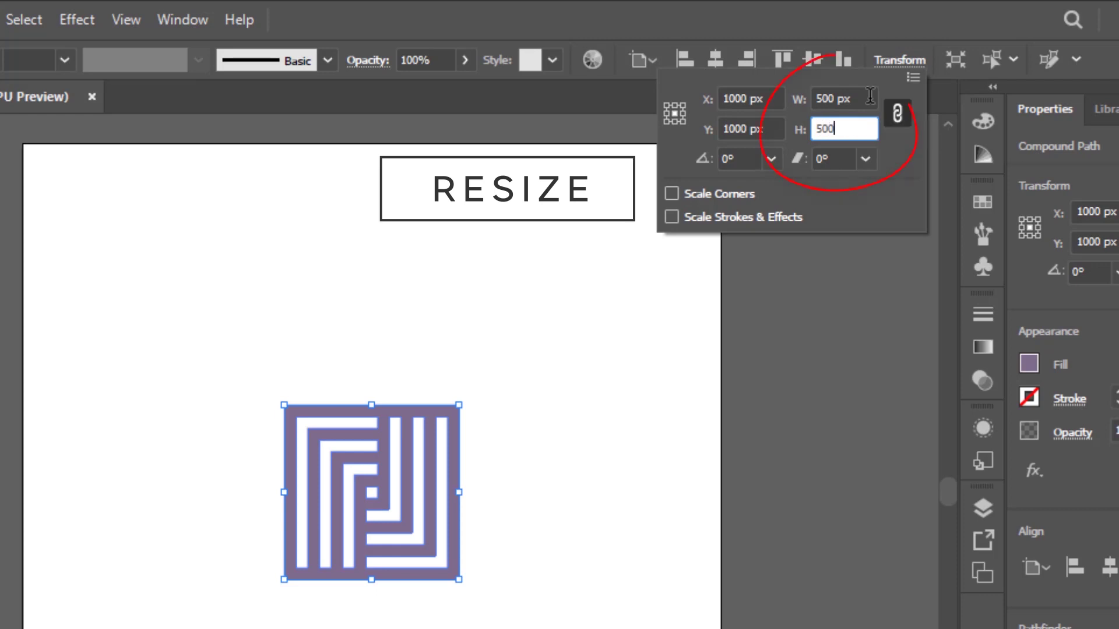
key(Return)
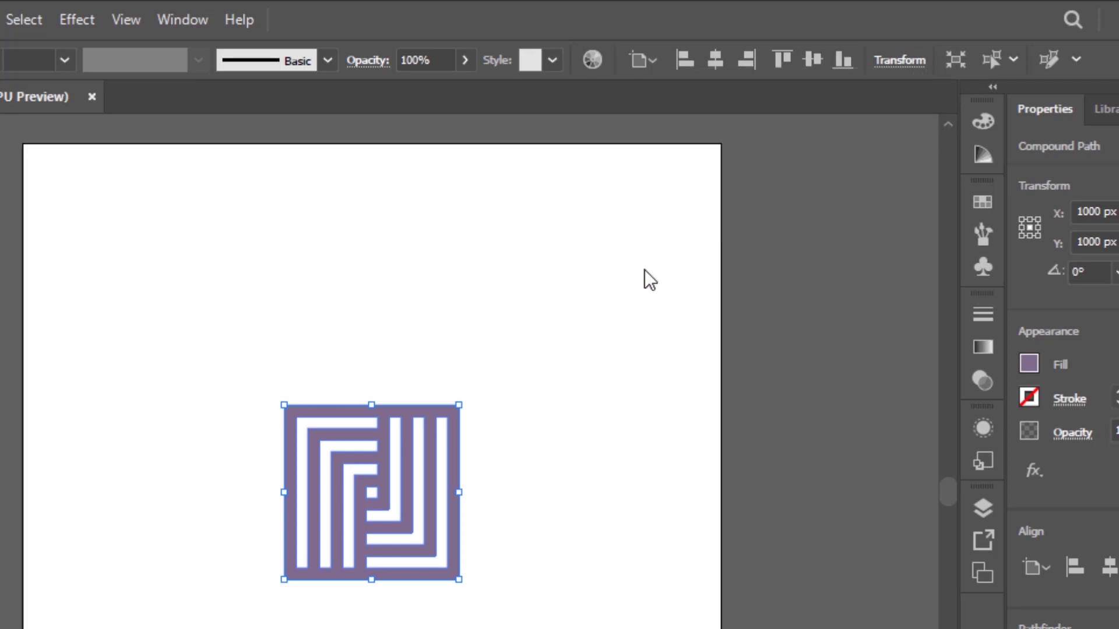
click(643, 268)
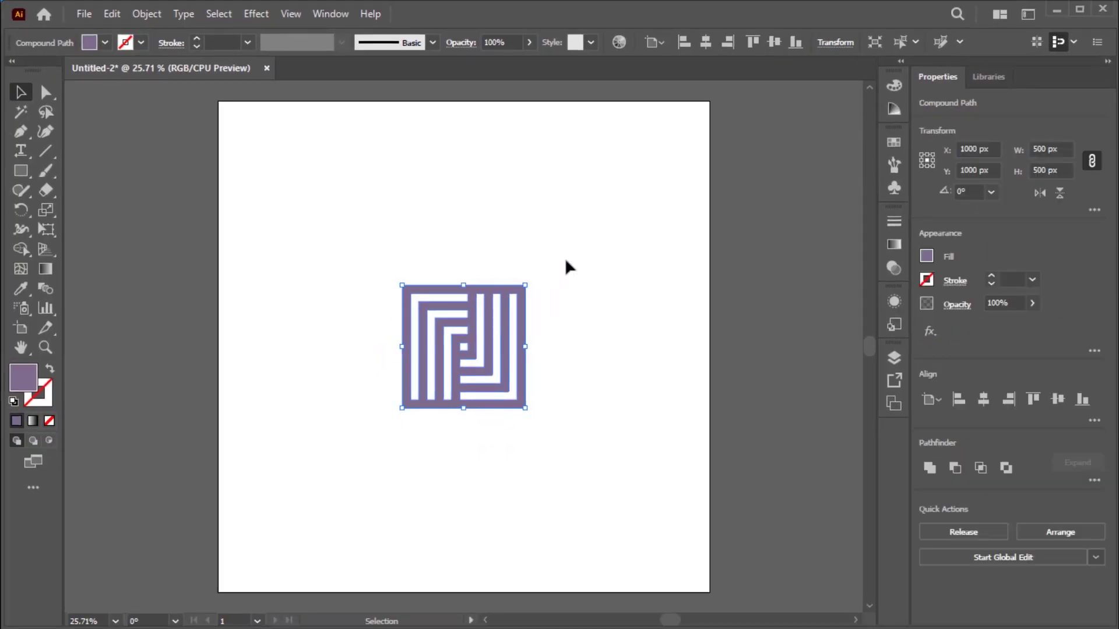
Align the logo to the left and top edges of the artboard.
click(685, 43)
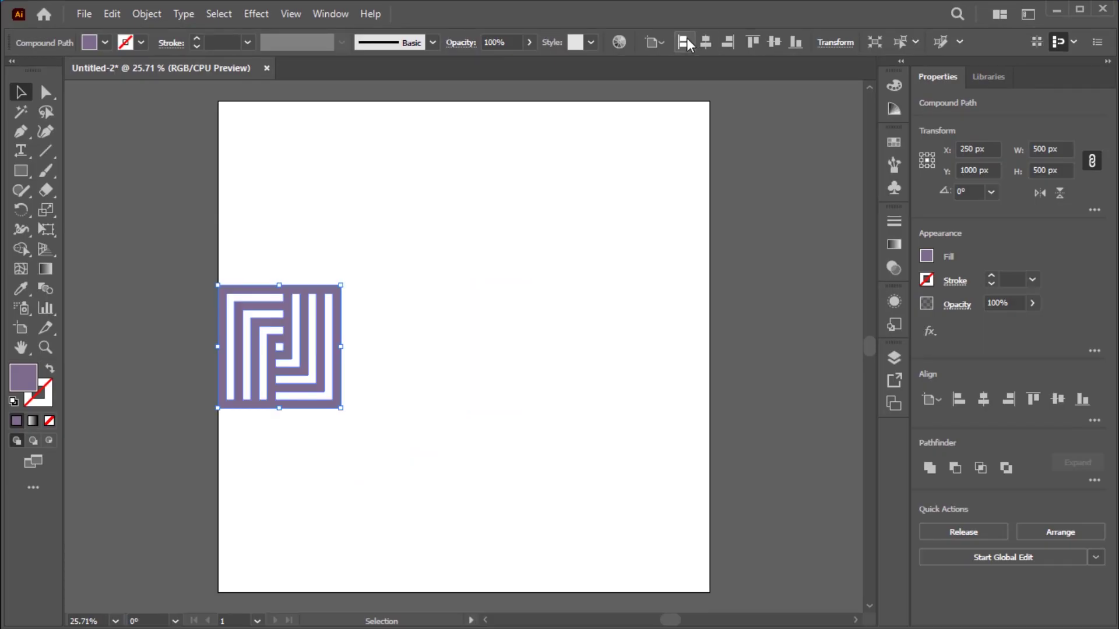
click(752, 42)
drag(472, 134, 272, 260)
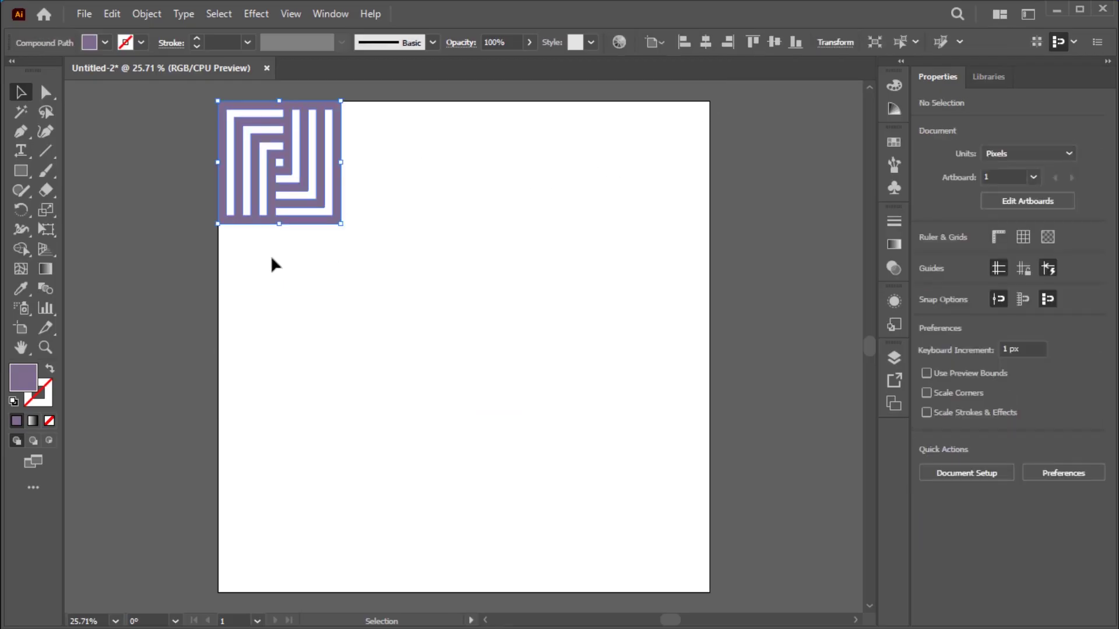
Make a grid repeat from the logo and extend it down to the bottom edge of the artboard.
click(148, 15)
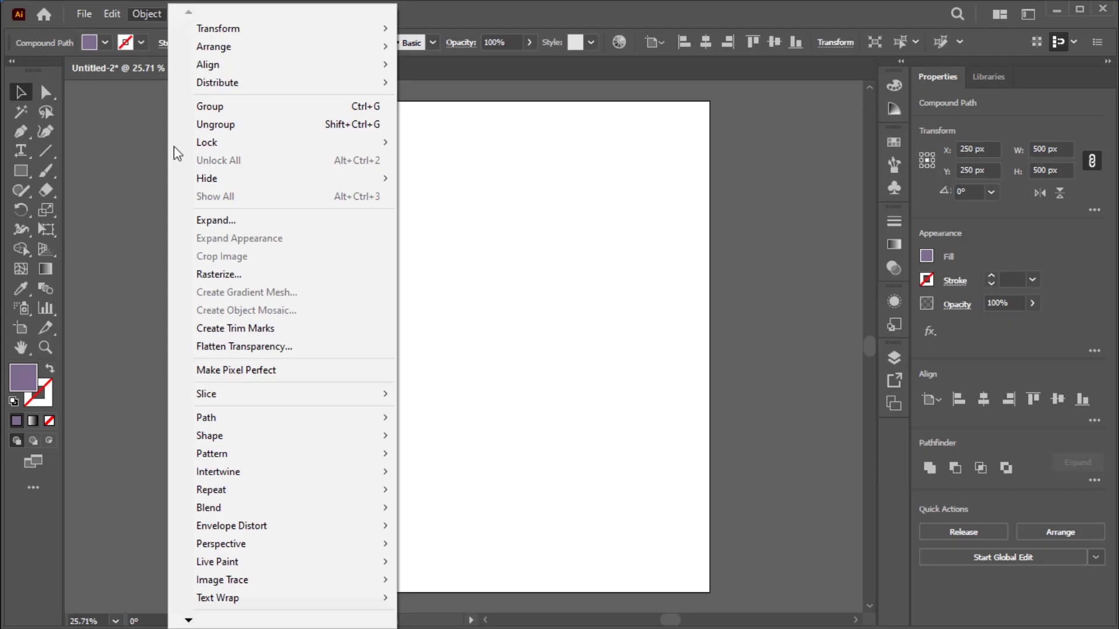
mouse_move(275, 493)
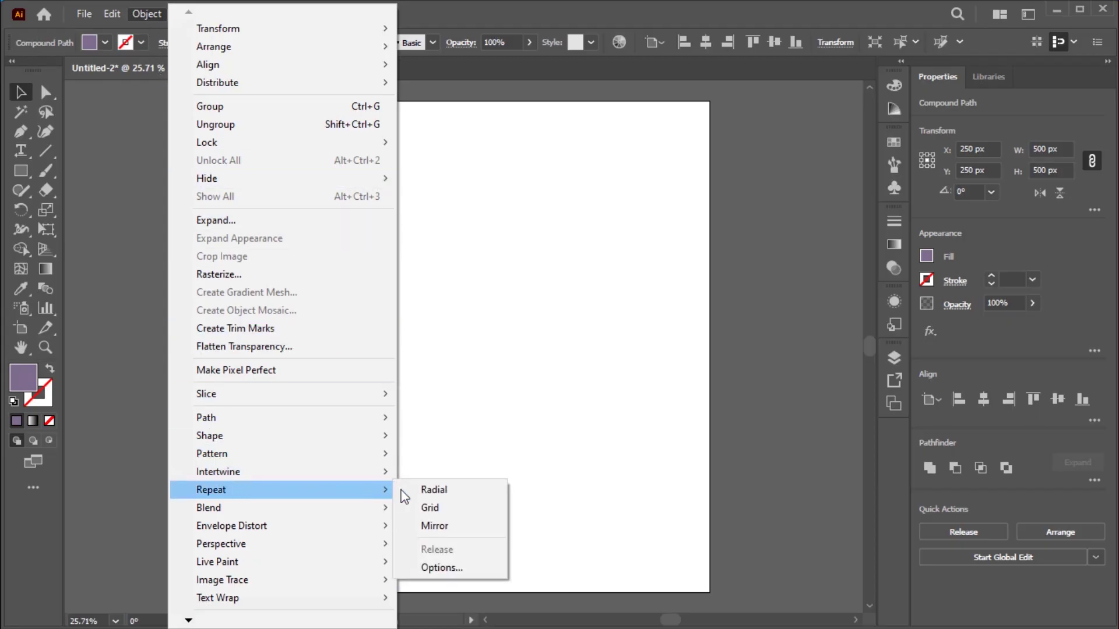
click(460, 511)
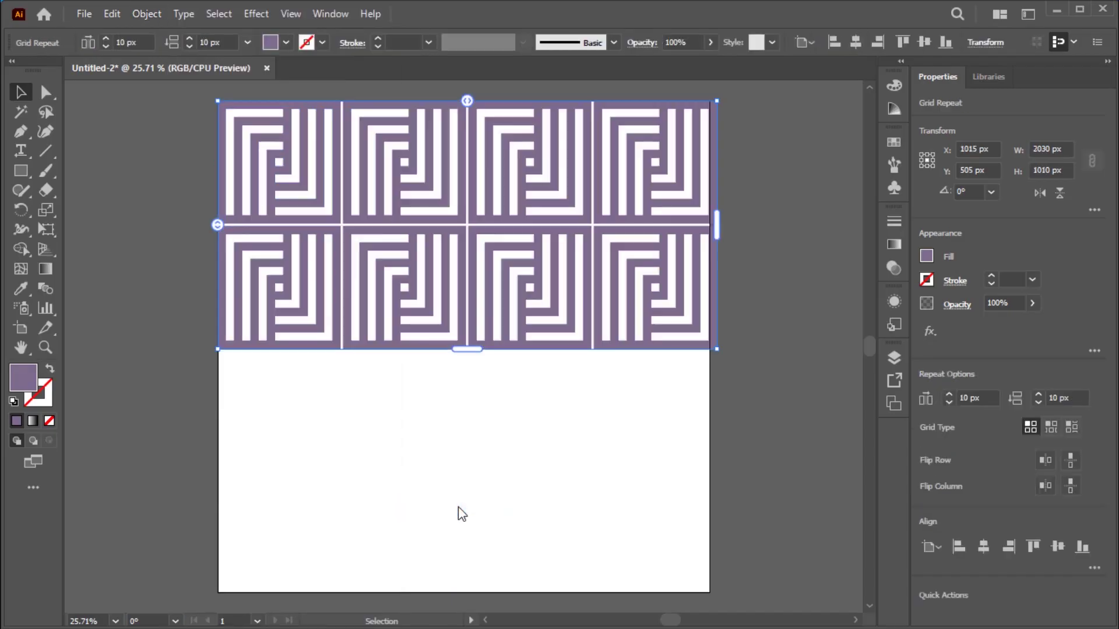
drag(460, 348, 457, 589)
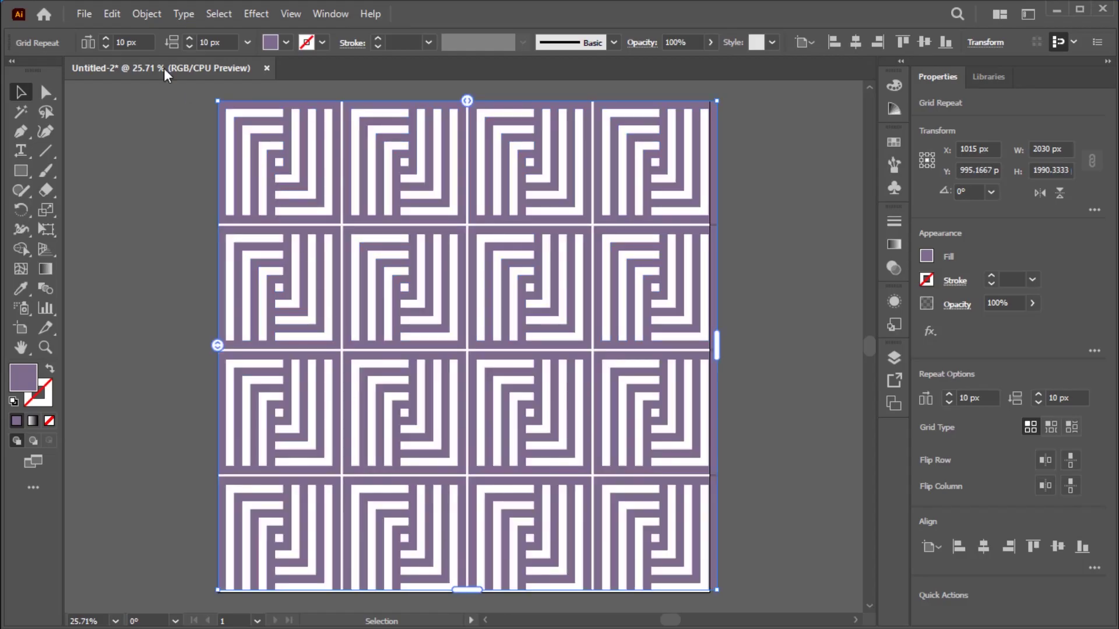
Set the grid repeat's horizontal and vertical spacing to -33 px in the Repeat Options.
click(143, 18)
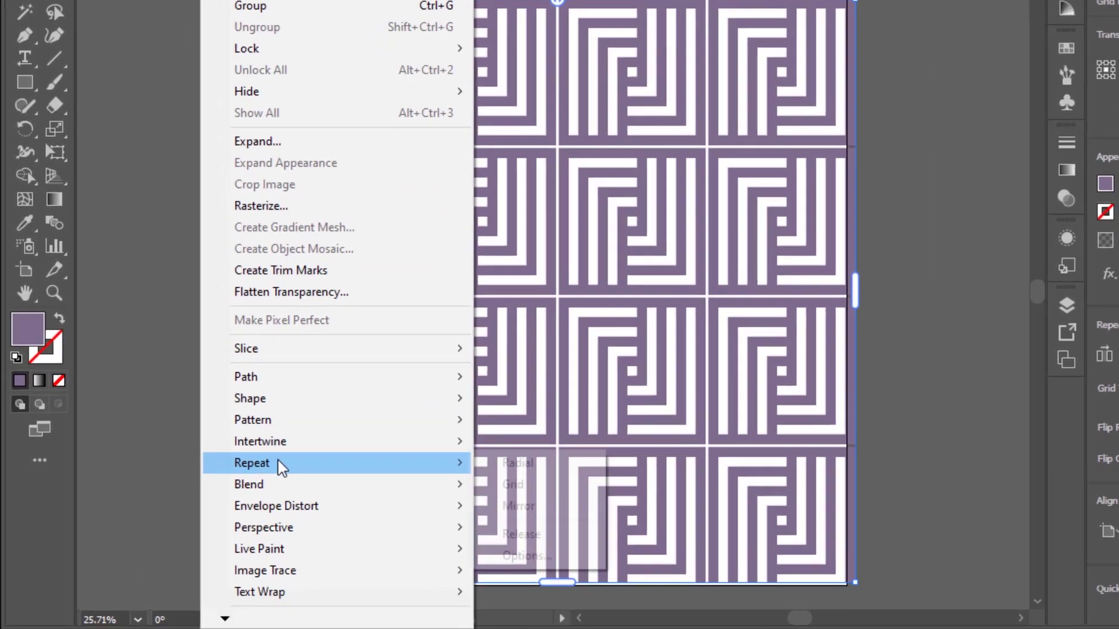
mouse_move(257, 489)
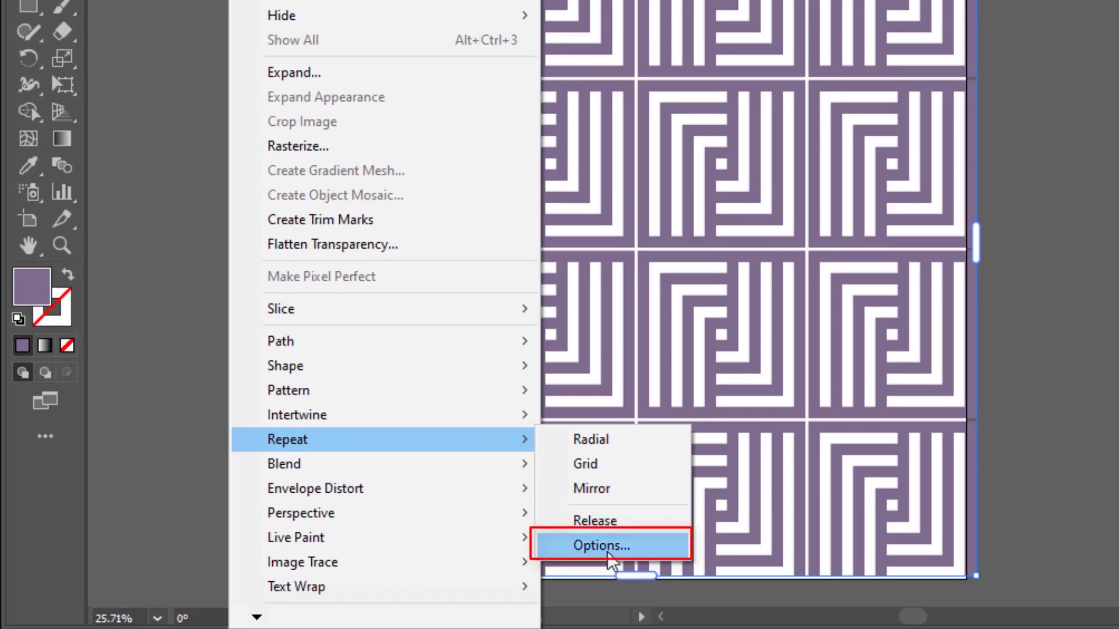
click(603, 546)
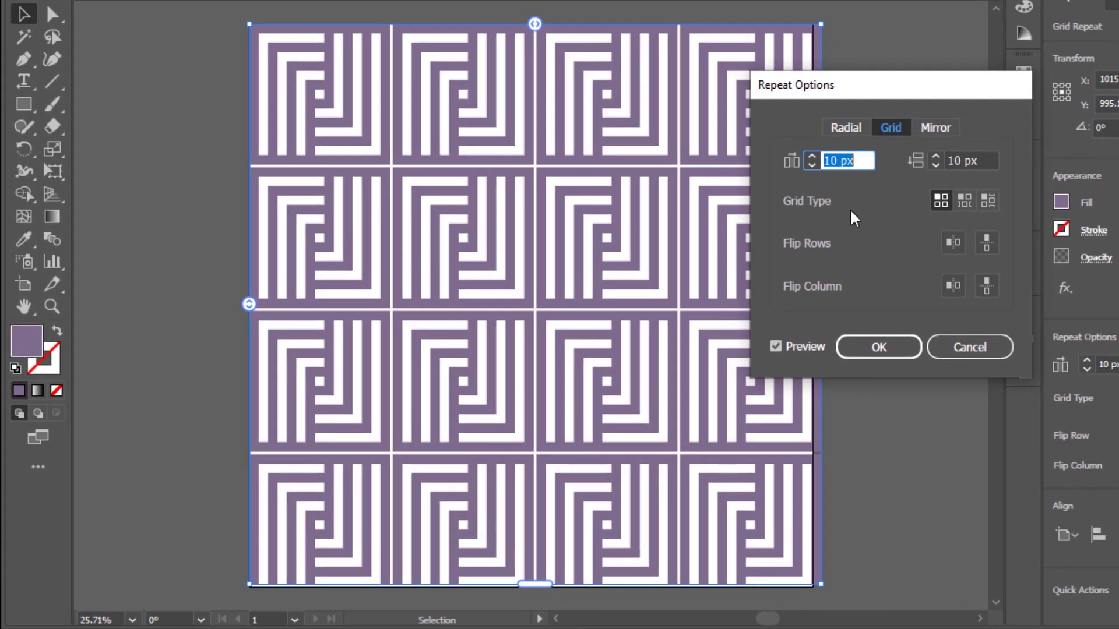
key(BackSpace)
text(-33)
key(Tab)
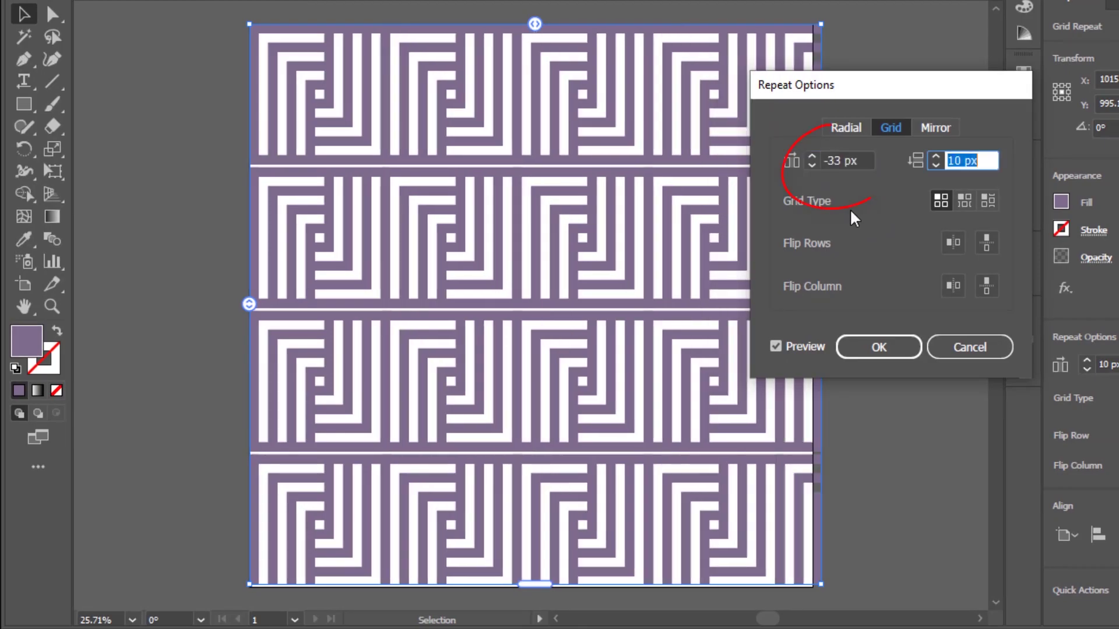
text(-)
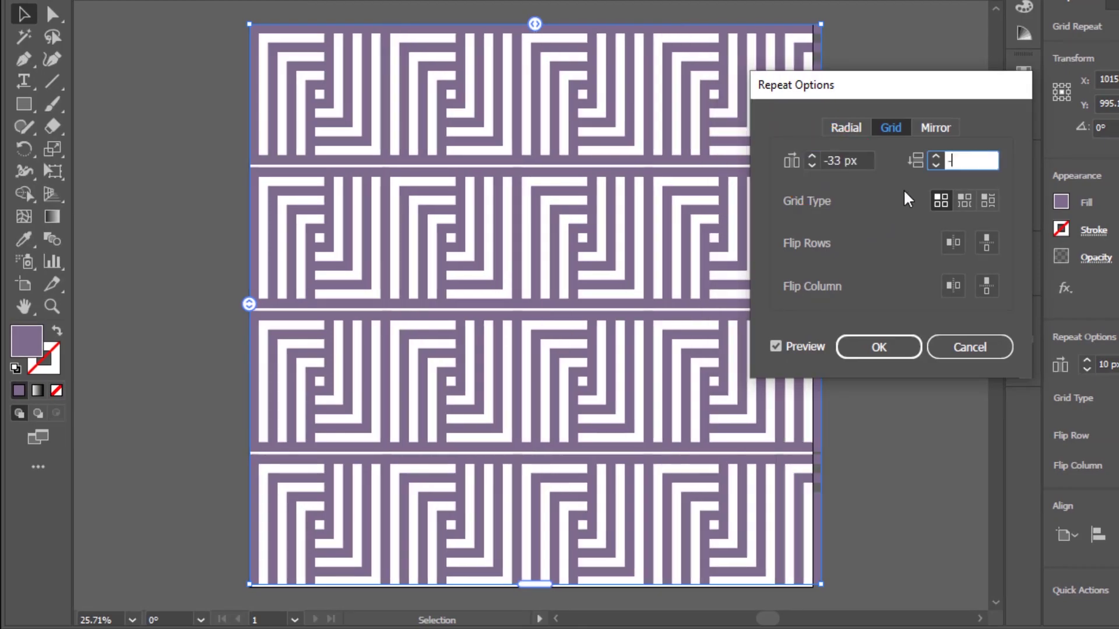
text(33)
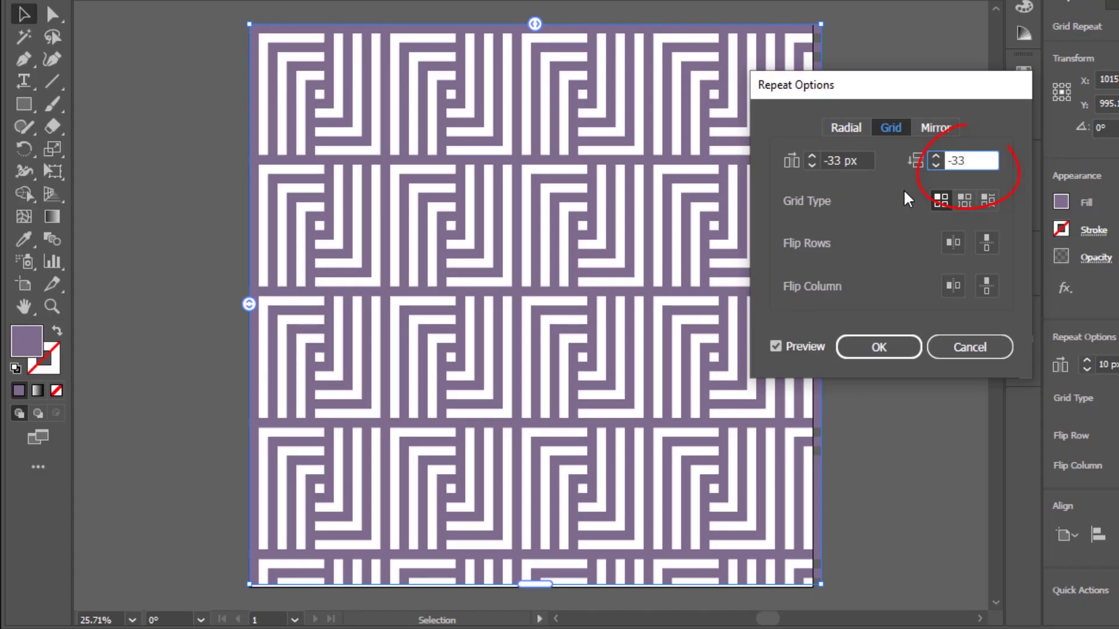
Set the repeat's grid type to Brick by Column, flip its columns vertically and horizontally, apply the options and deselect the pattern.
click(988, 201)
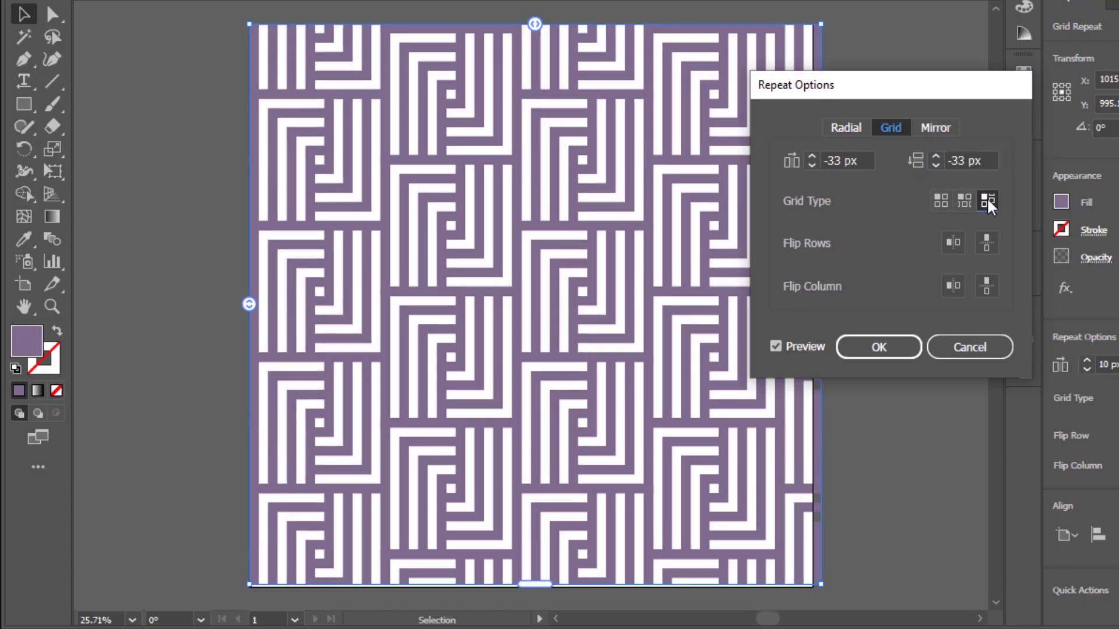
click(987, 292)
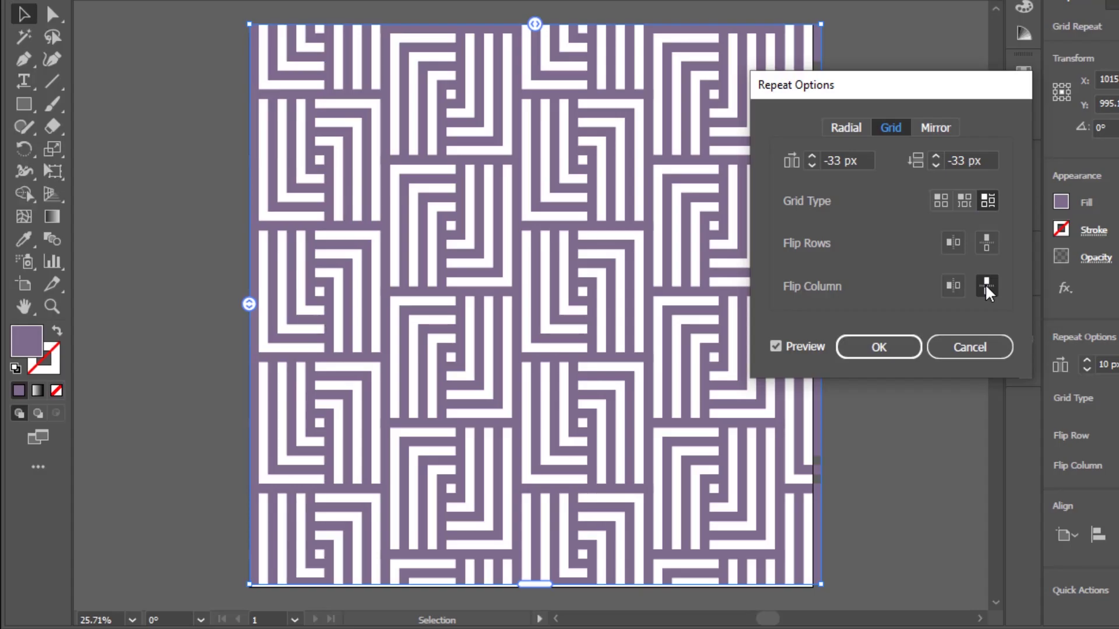
click(954, 291)
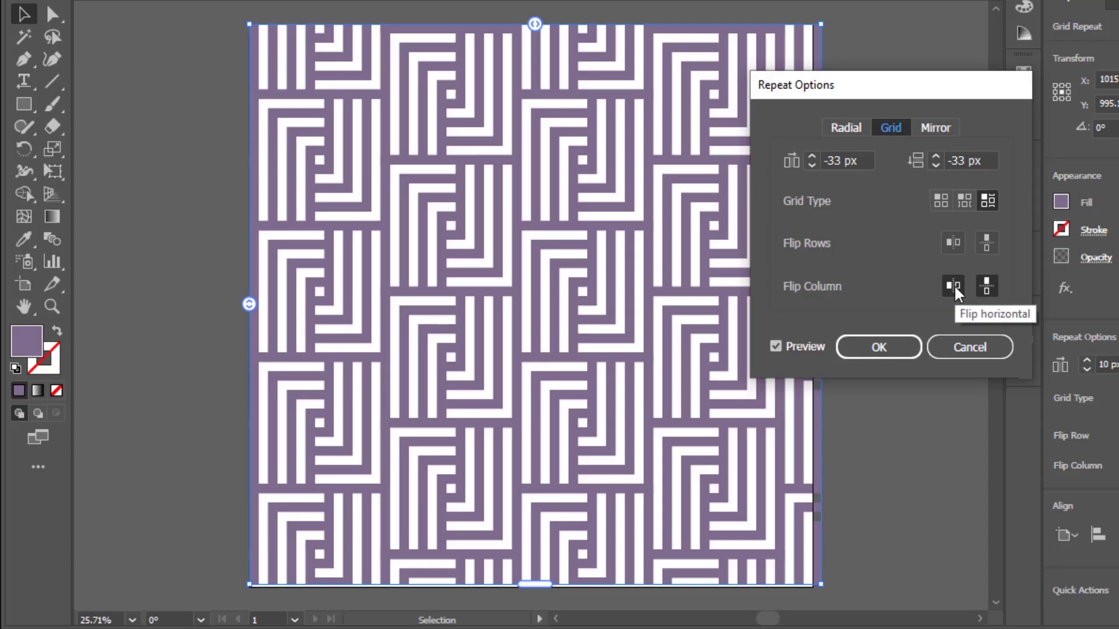
click(891, 349)
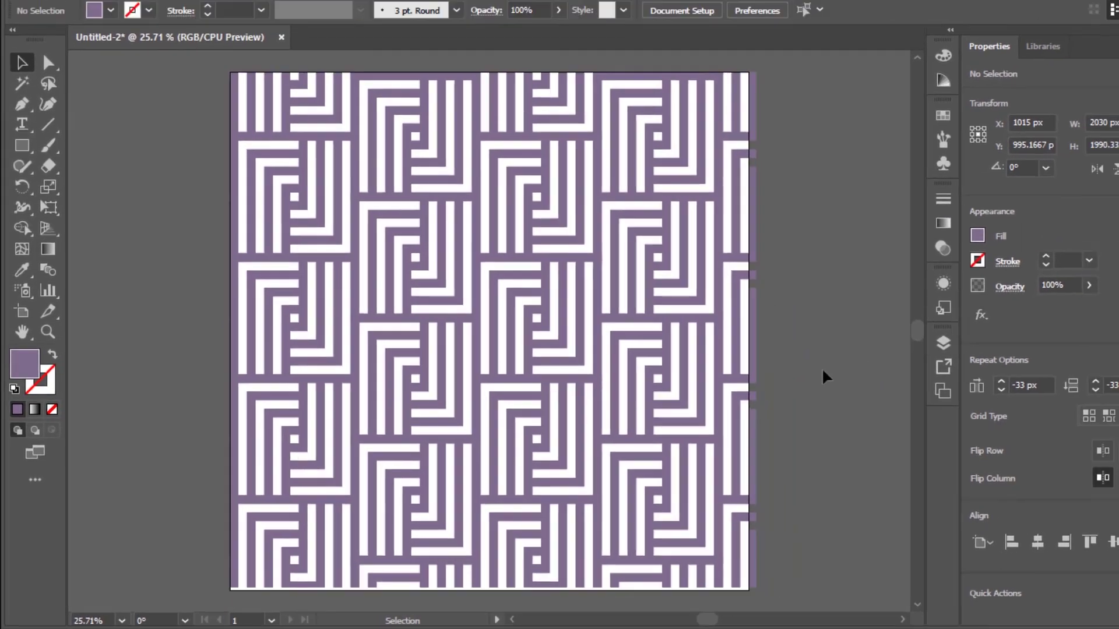
click(880, 361)
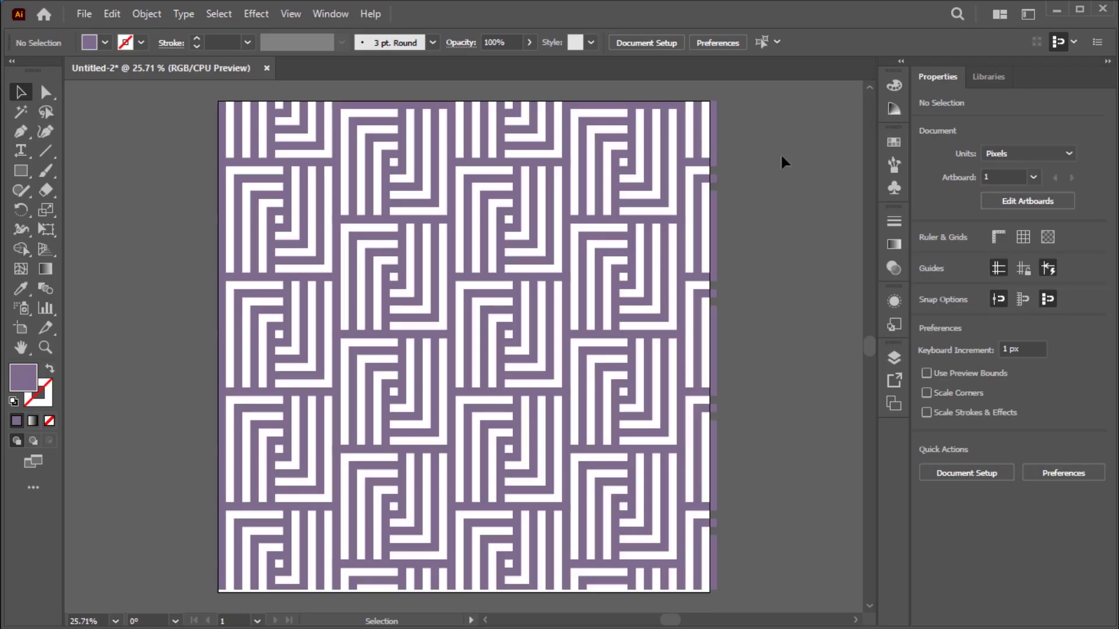
drag(751, 196, 707, 234)
click(770, 222)
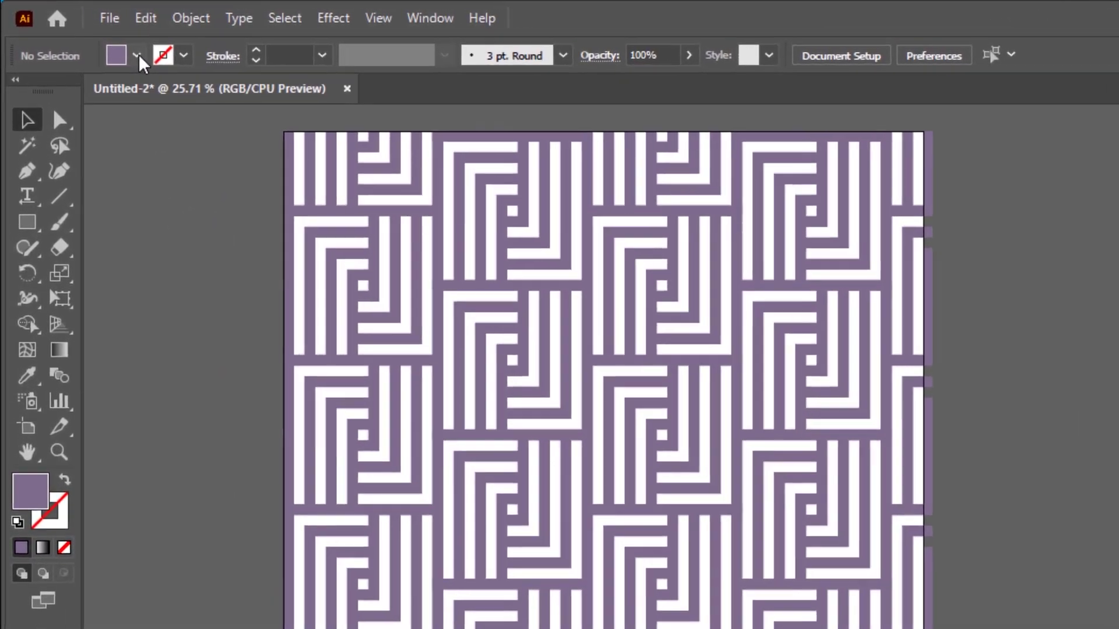
Set the fill to black and draw a square about 1526 px wide from near the artboard's centre over the pattern.
click(121, 49)
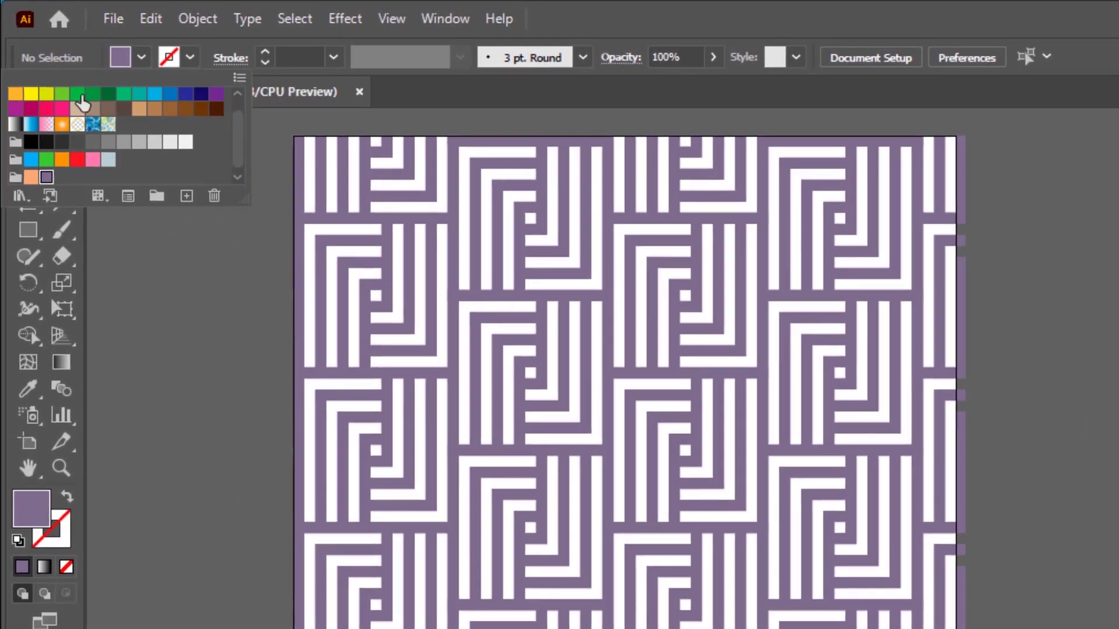
click(60, 97)
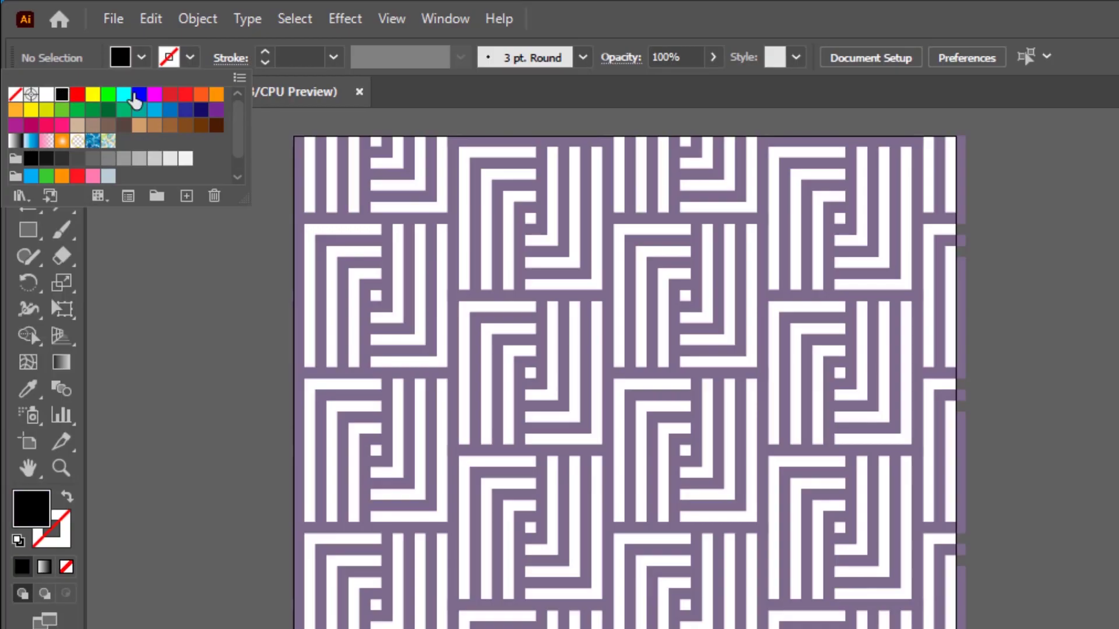
click(192, 276)
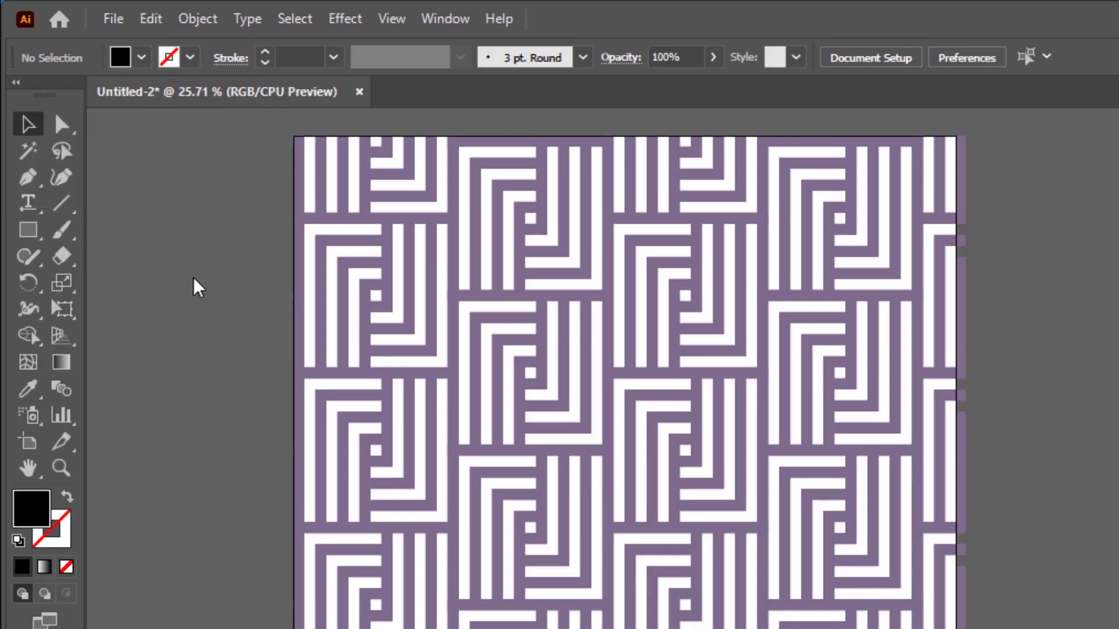
click(28, 229)
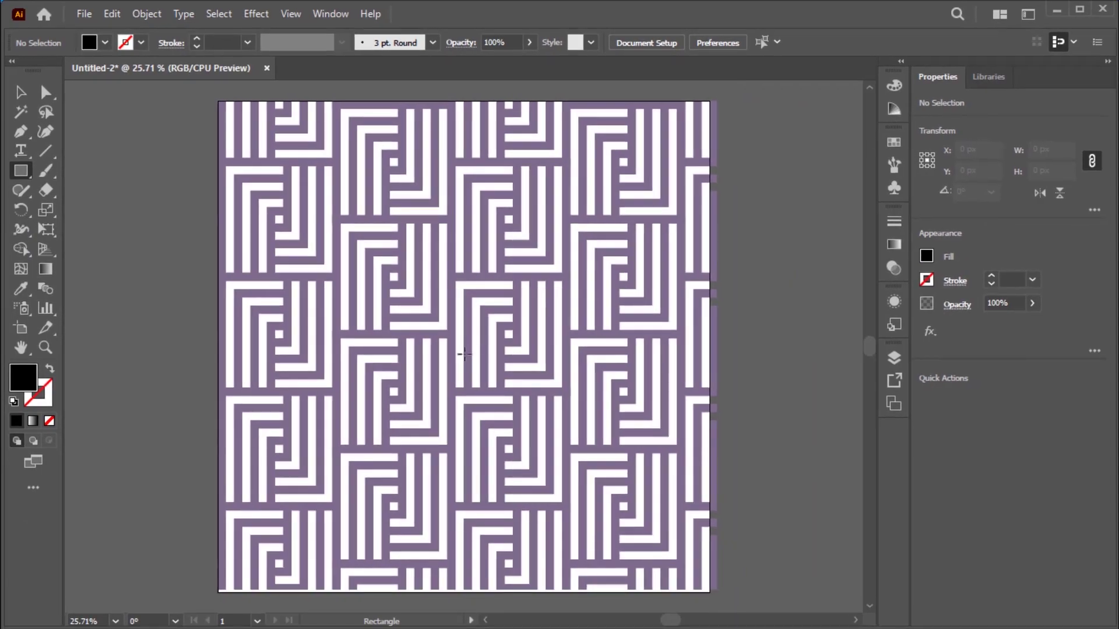
drag(464, 353, 589, 166)
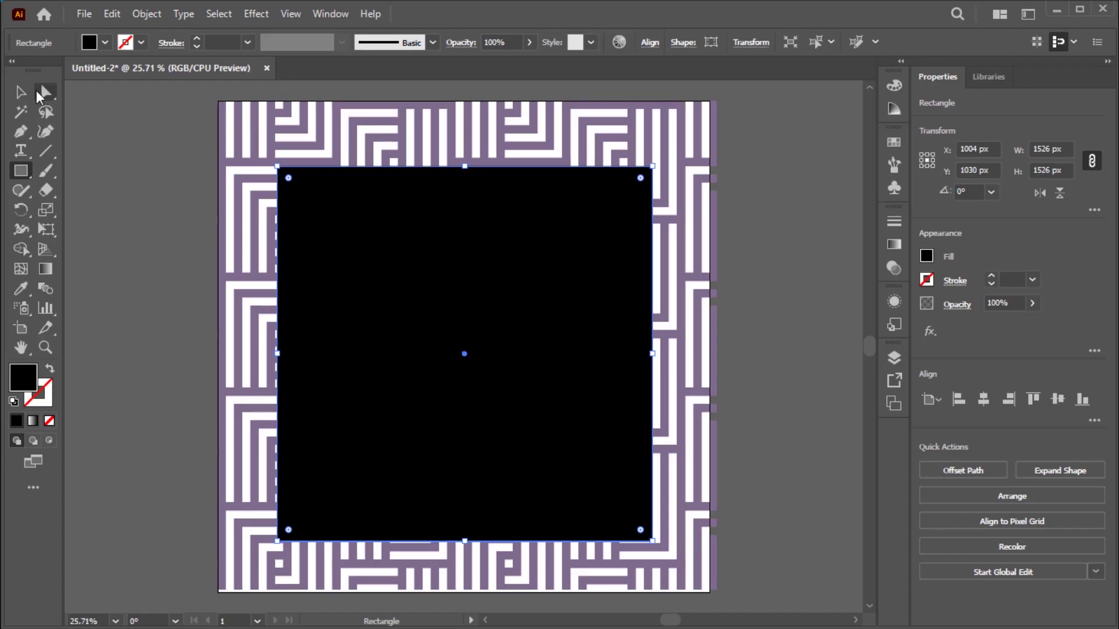
Centre the black square horizontally and vertically on the artboard and deselect it.
key(v)
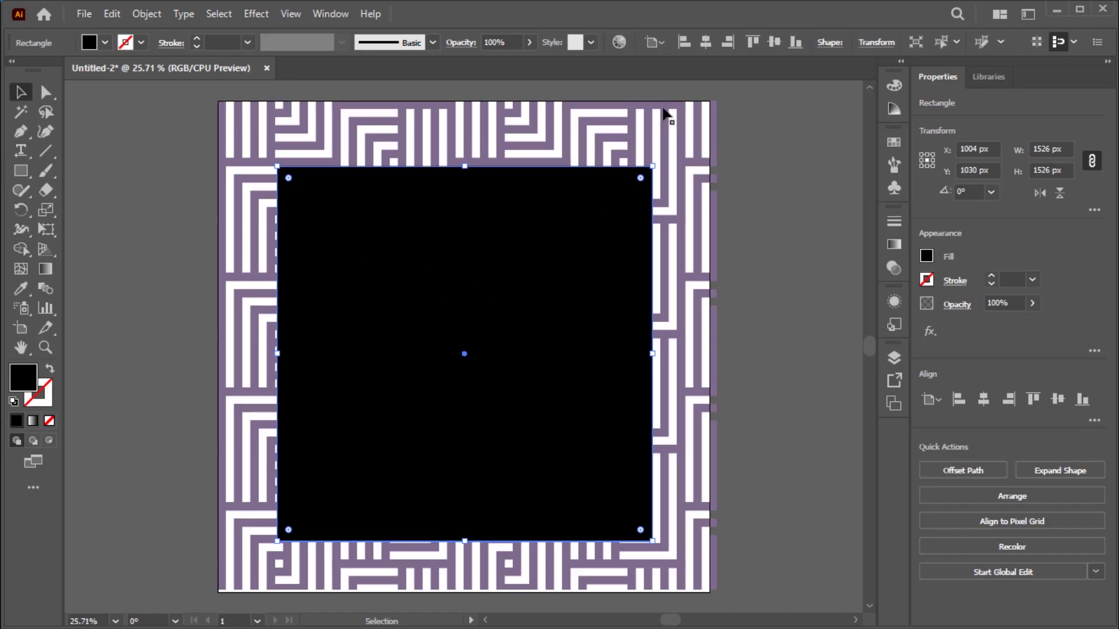
click(705, 42)
click(774, 42)
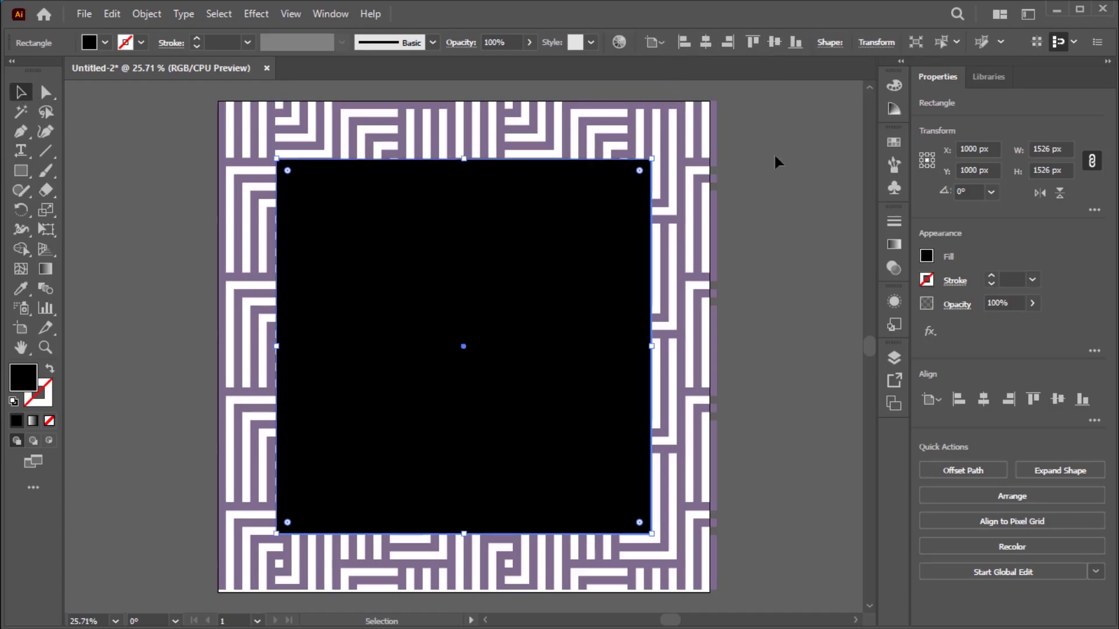
click(774, 152)
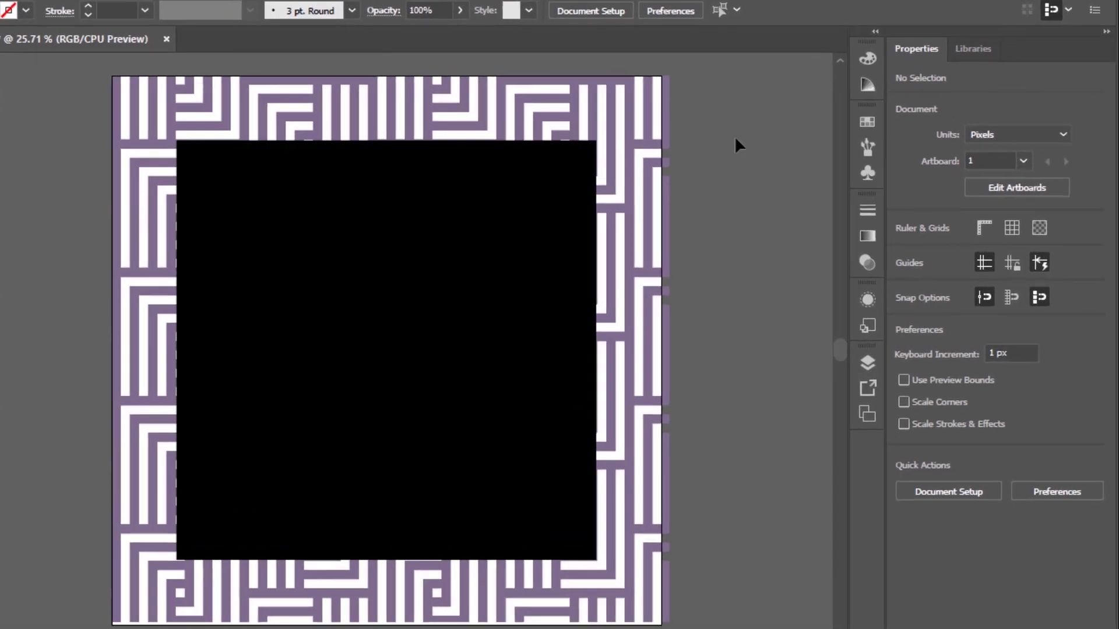
Select the pattern and the black square, make an opacity mask from them with Invert Mask enabled, and deselect the result.
drag(759, 91, 120, 474)
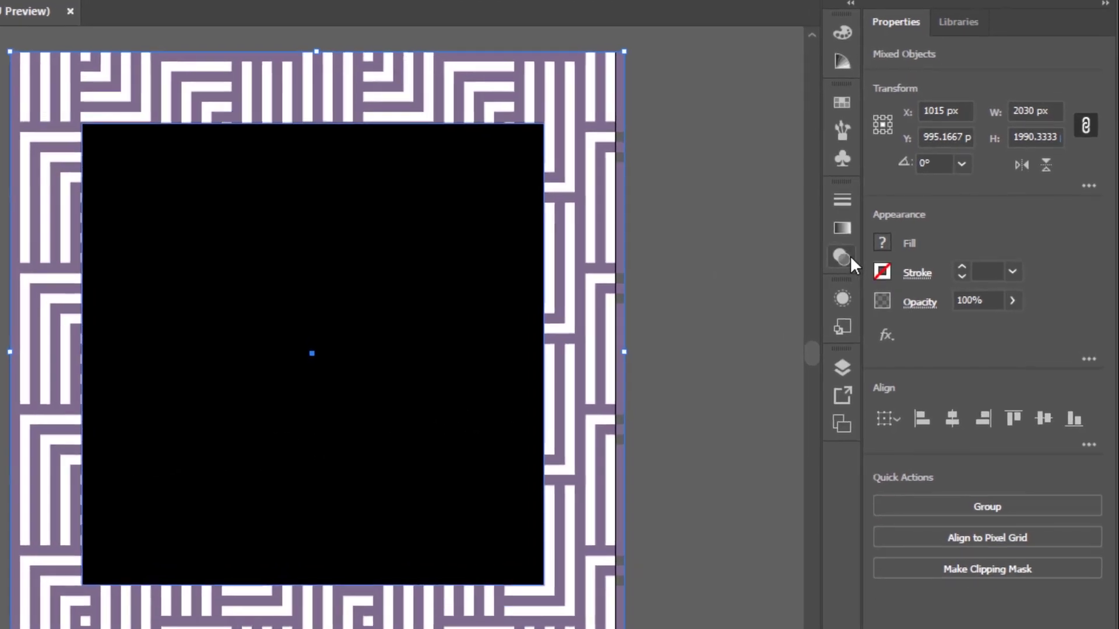
click(842, 256)
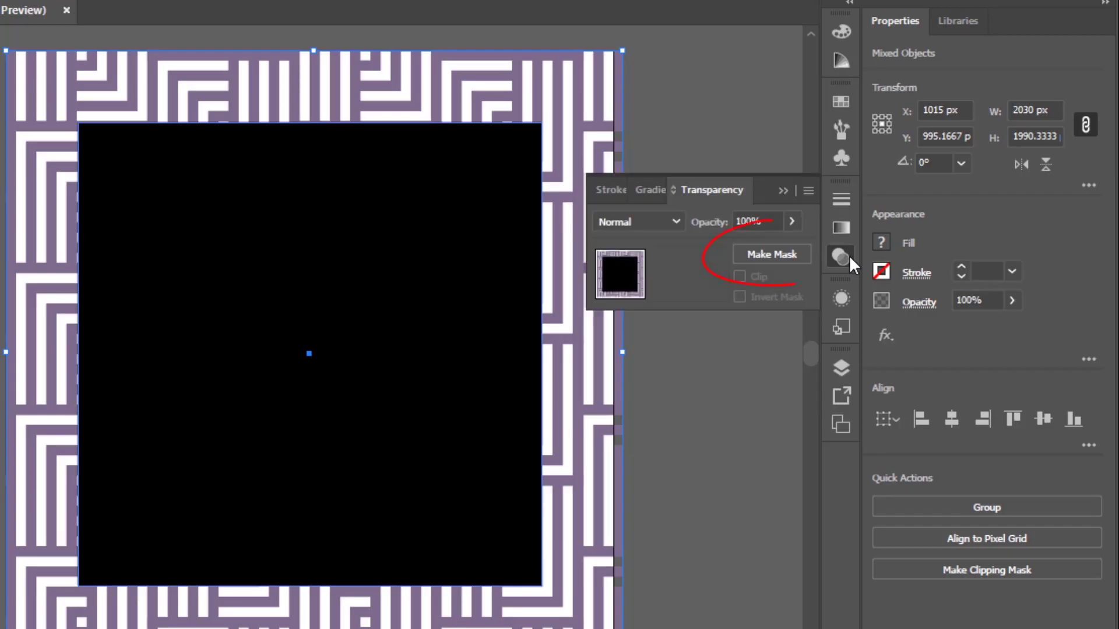
click(775, 255)
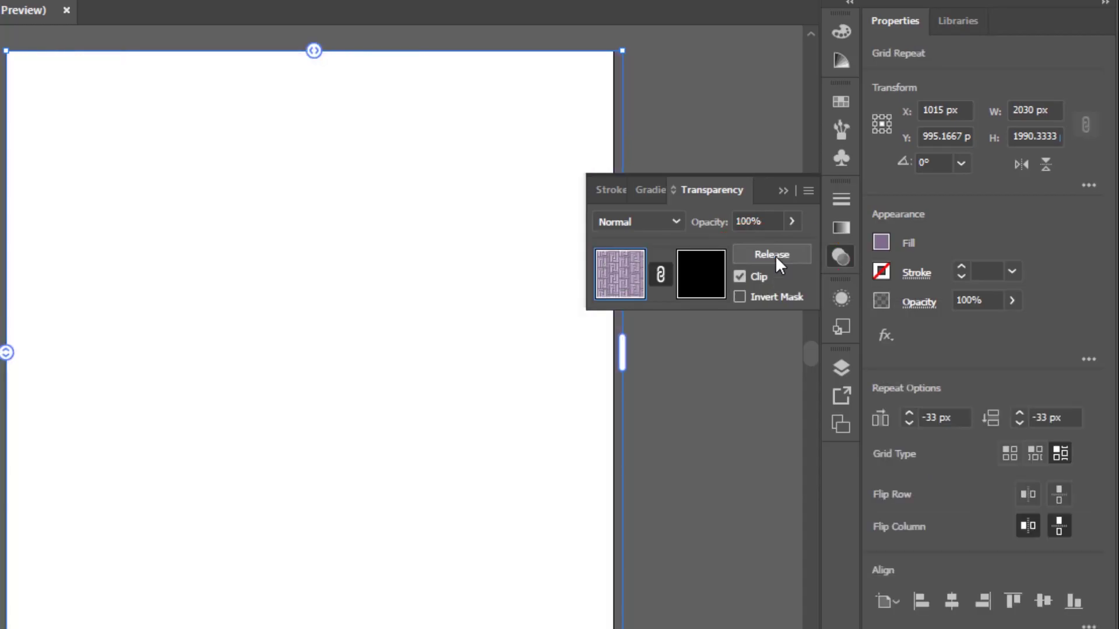
click(740, 296)
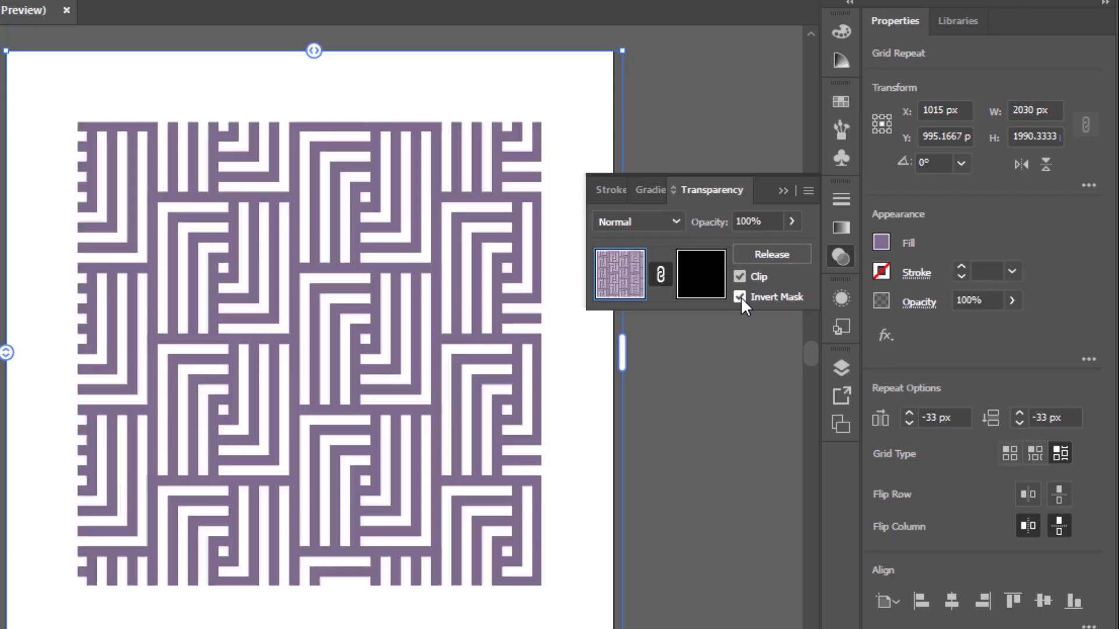
click(783, 191)
click(743, 211)
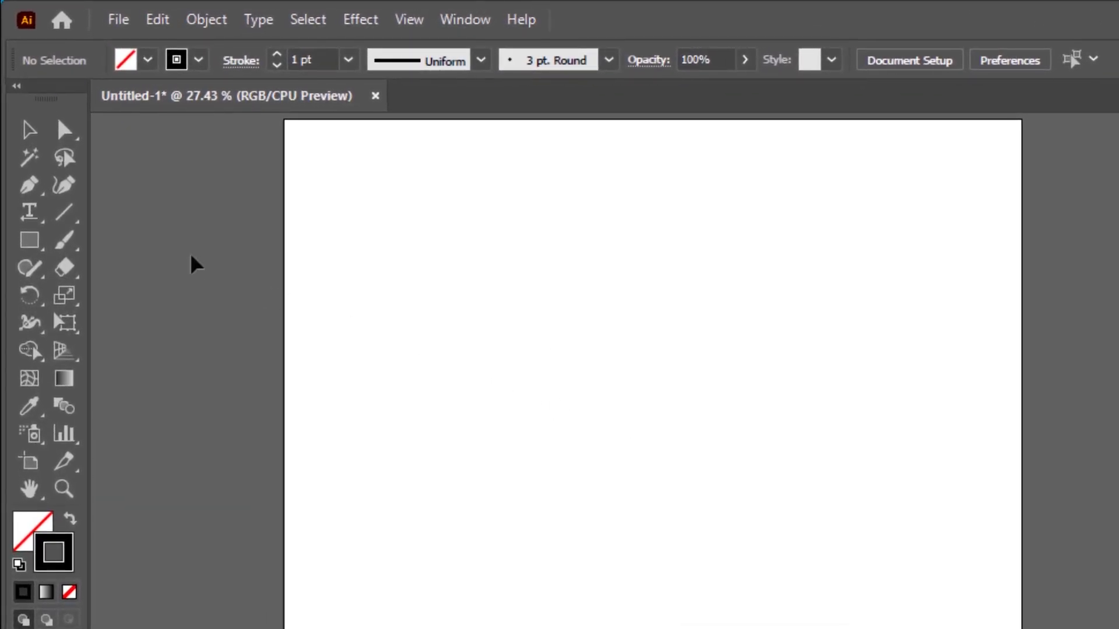
Create a 1050 × 1050 px square on the blank artboard of the Untitled-1 document.
click(29, 242)
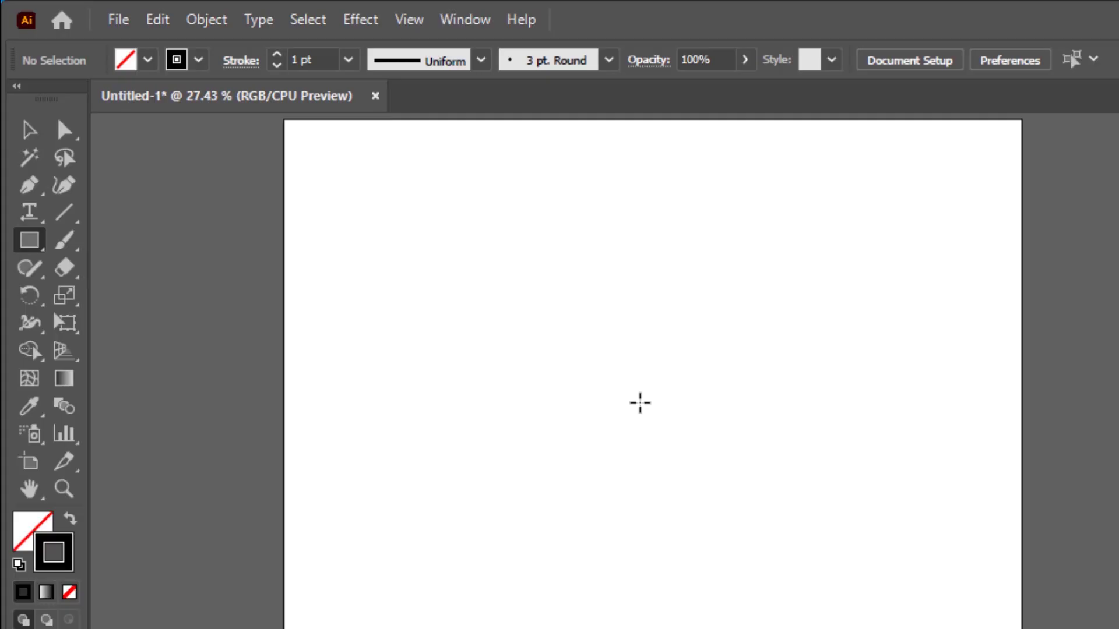
click(640, 403)
text(1050)
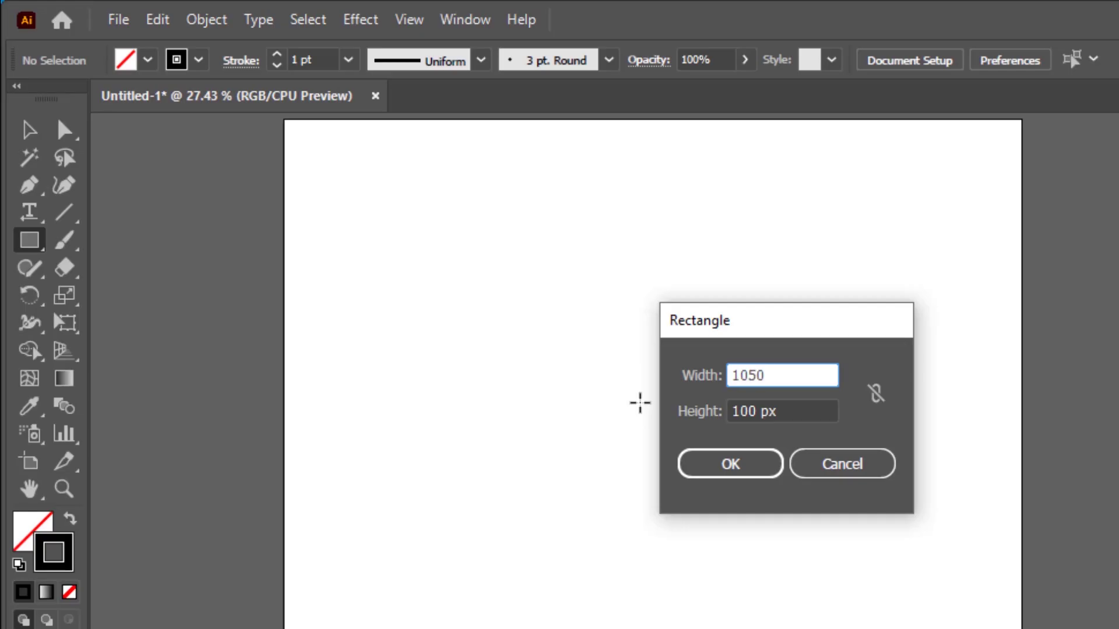
key(Tab)
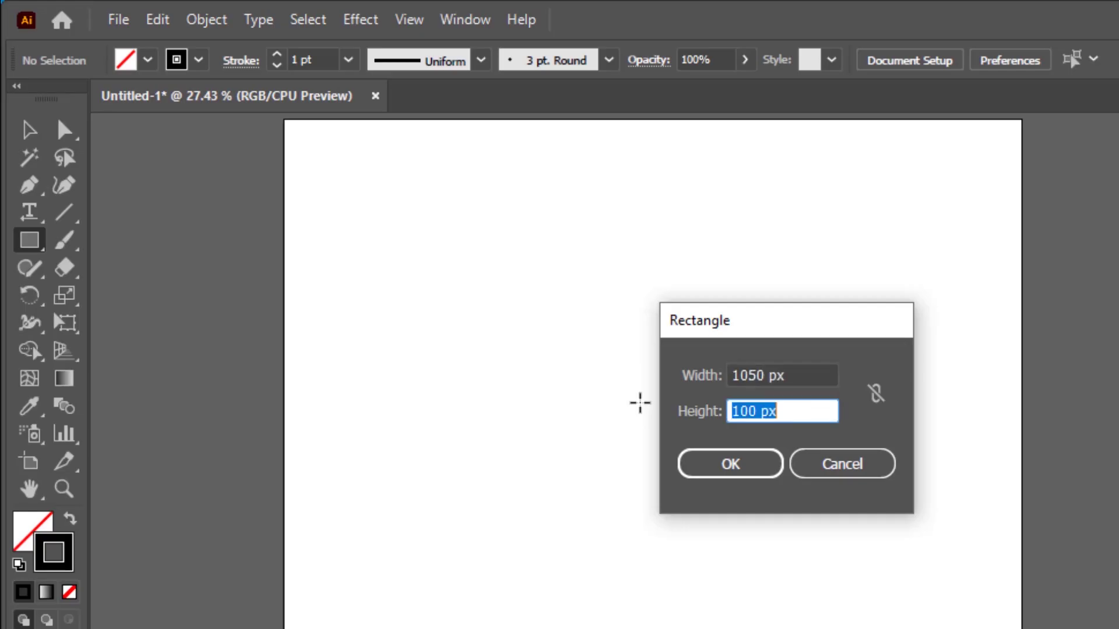
text(1050)
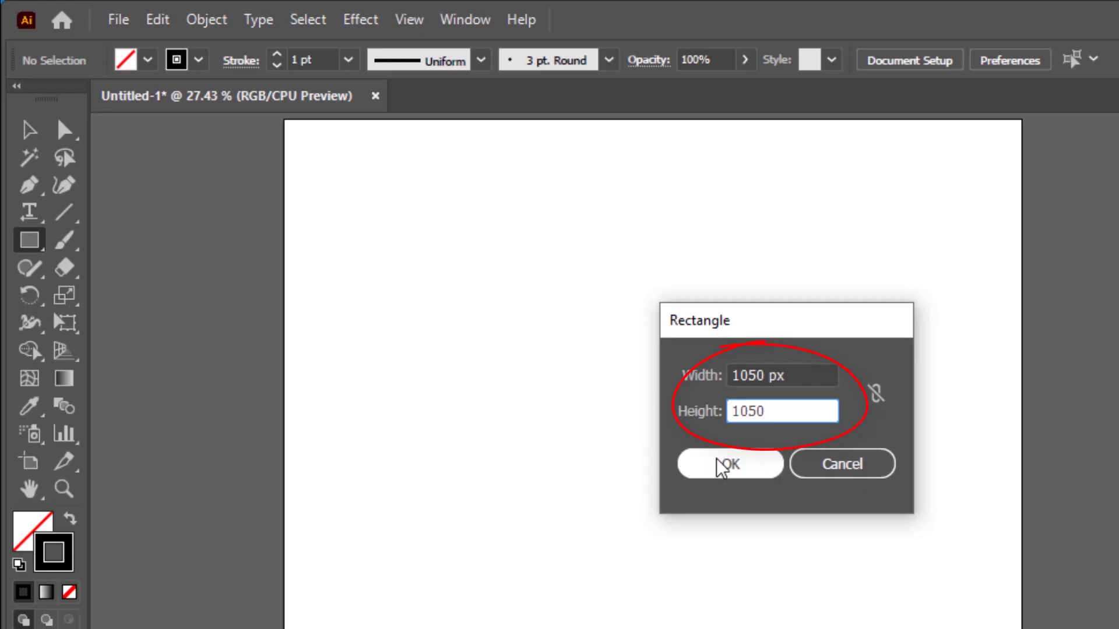
click(728, 473)
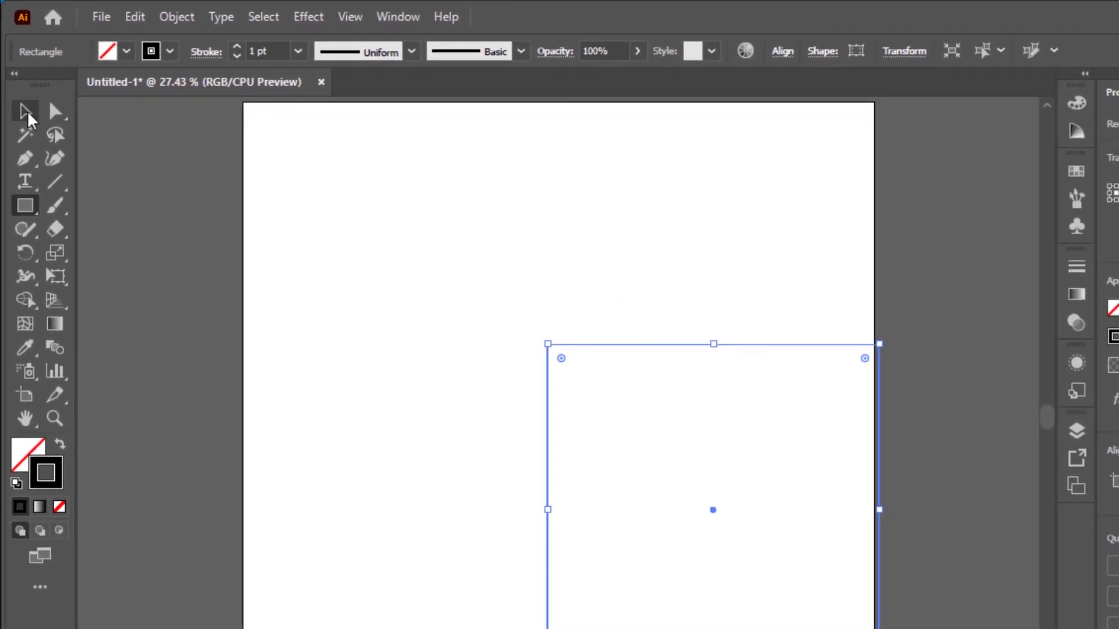
Centre the 1050 px square horizontally and vertically on the artboard and keep it selected.
click(26, 110)
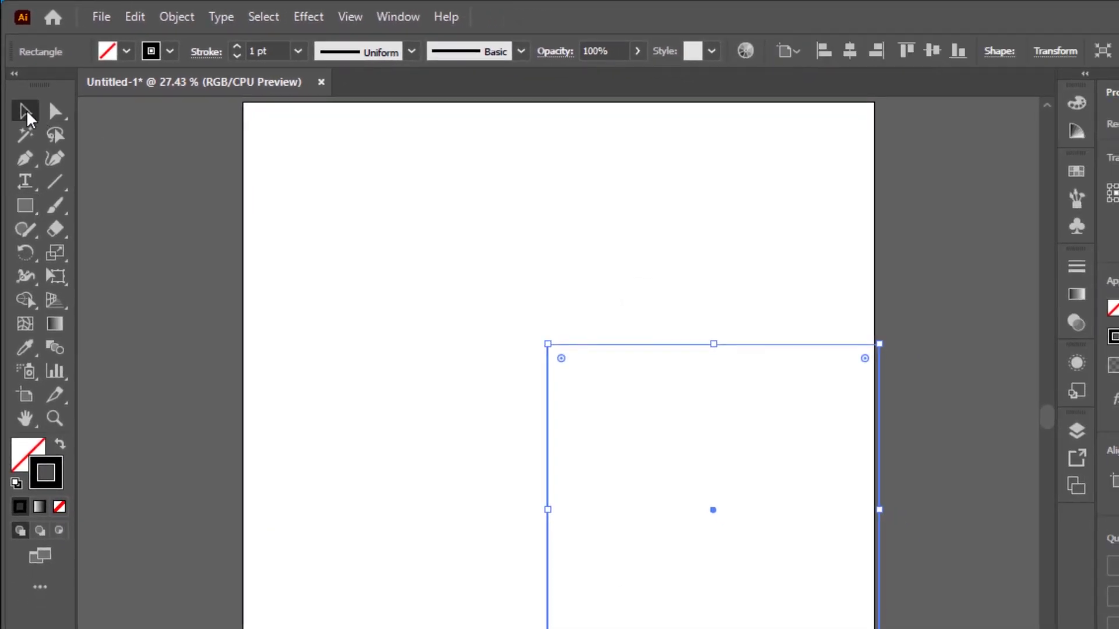
click(769, 308)
click(733, 348)
click(850, 51)
click(932, 51)
click(782, 203)
drag(784, 204, 362, 617)
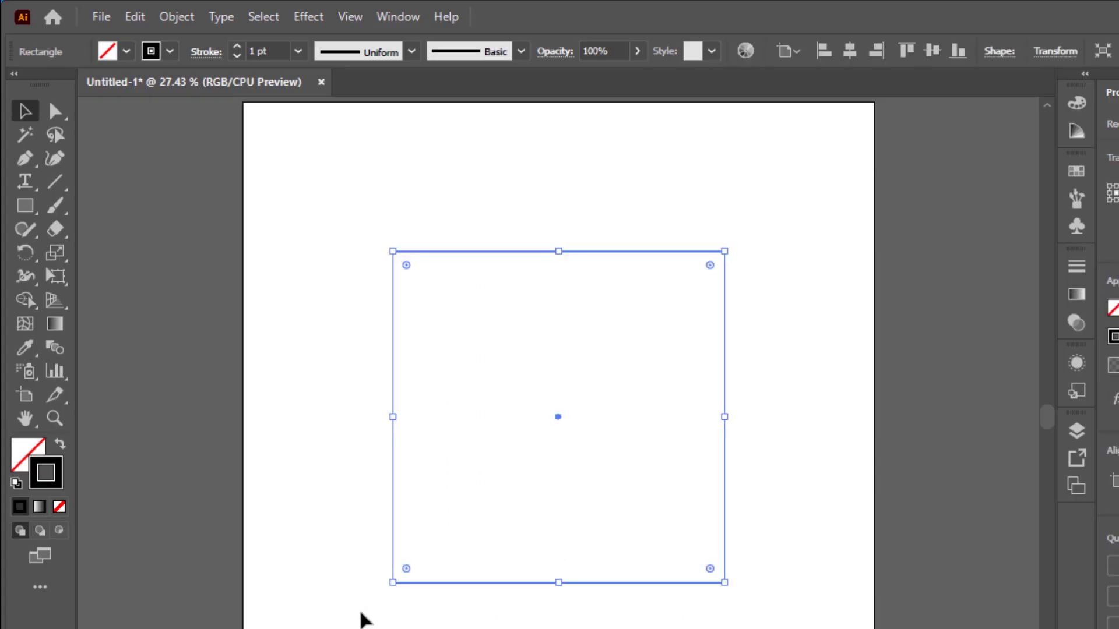
Split the square into a grid of 7 rows and 7 columns with 0 px gutters, previewing it before applying.
click(189, 23)
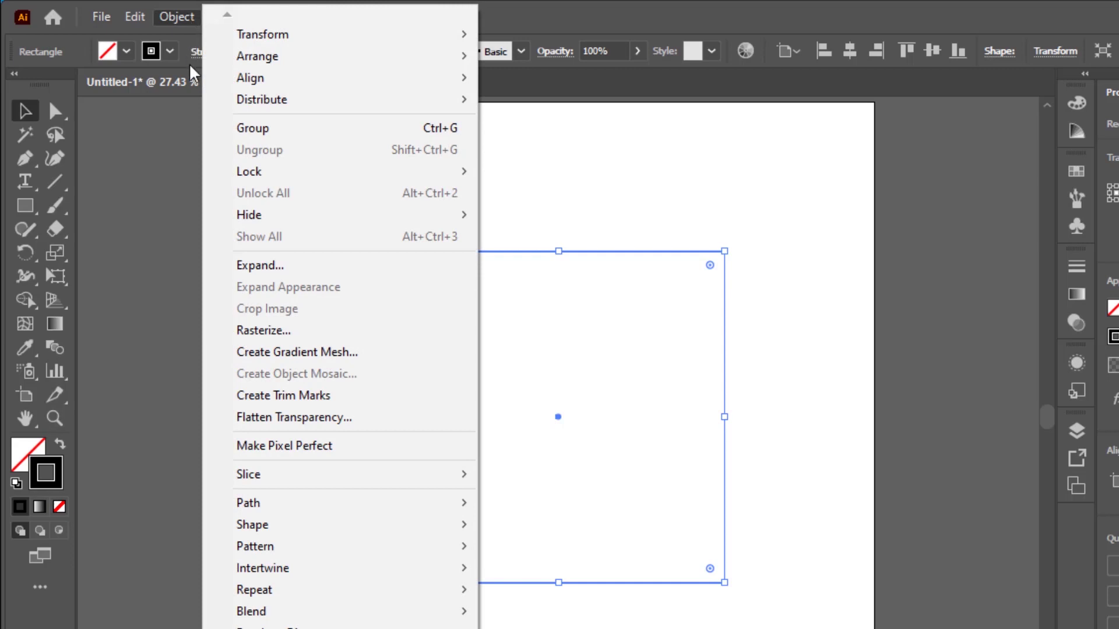
mouse_move(282, 505)
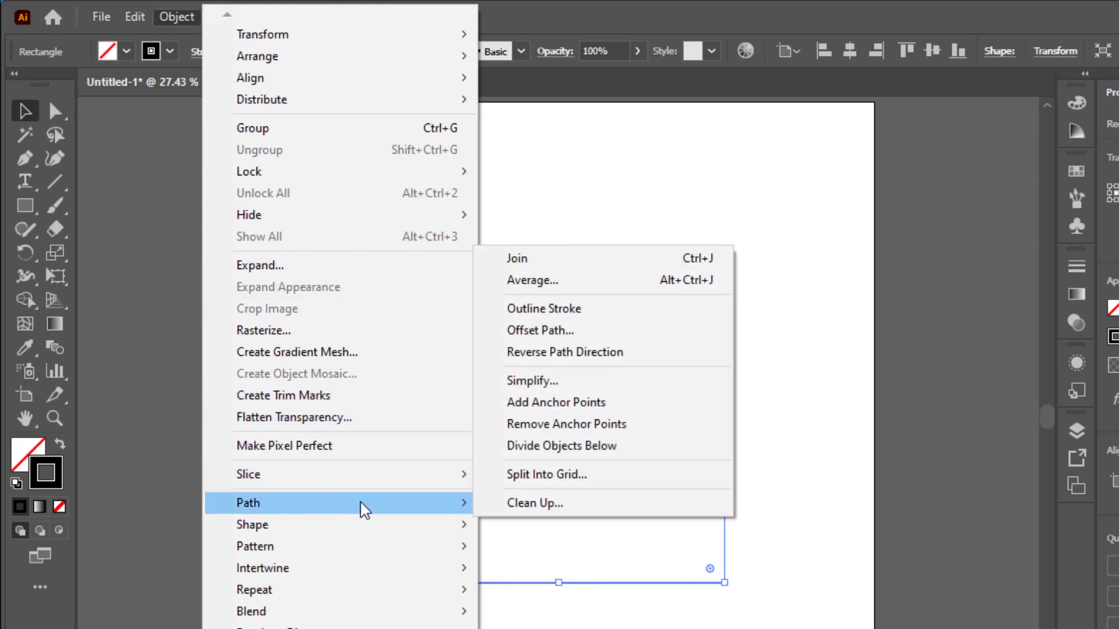
click(657, 485)
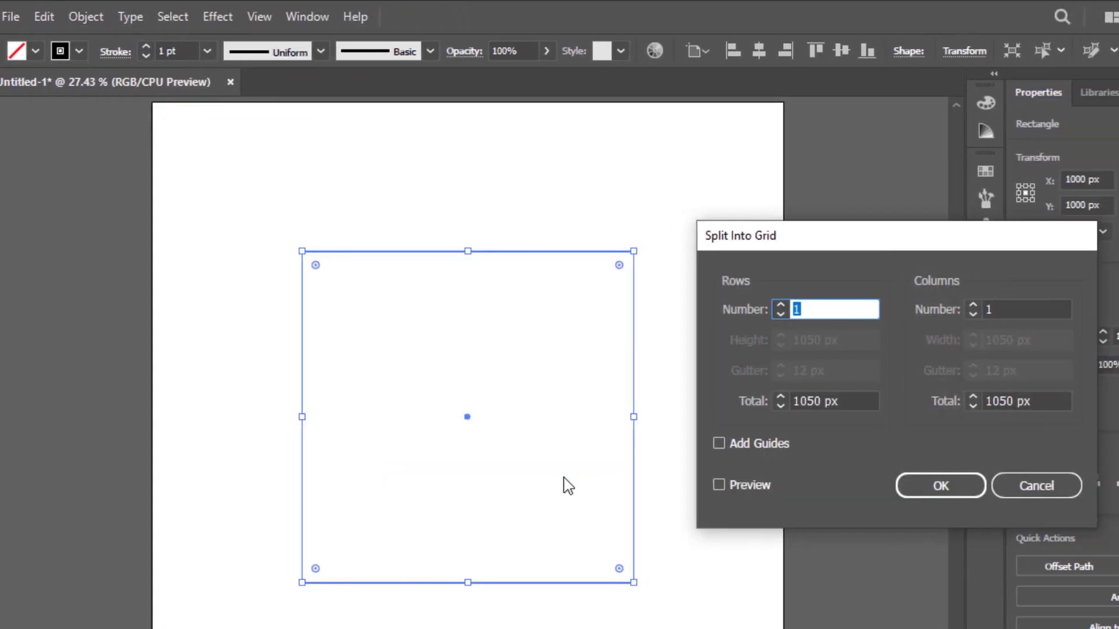
text(7)
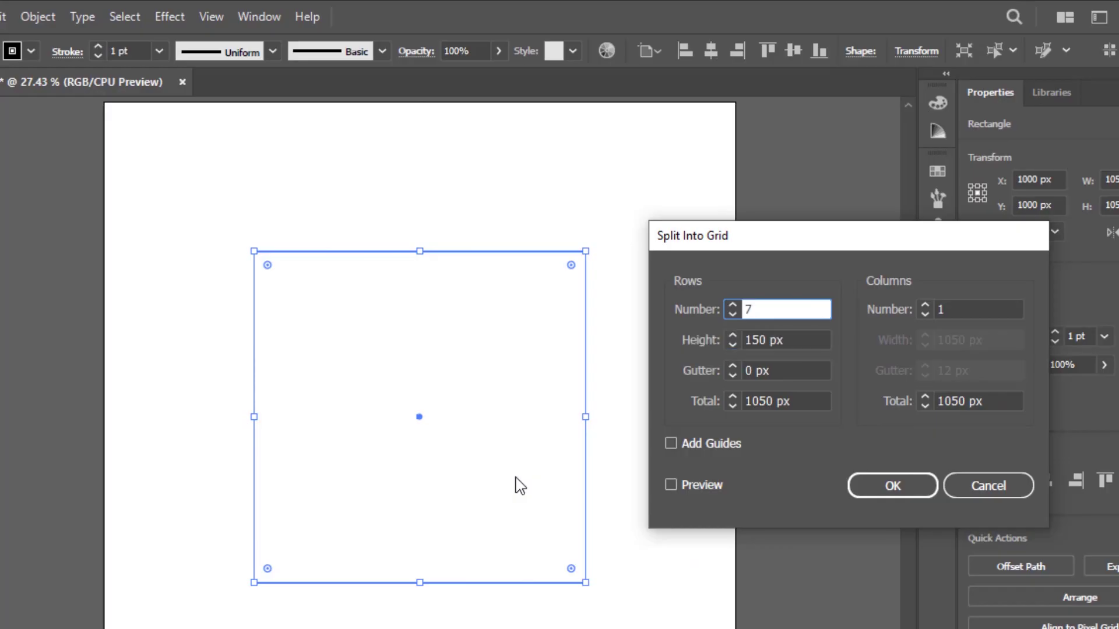
click(979, 313)
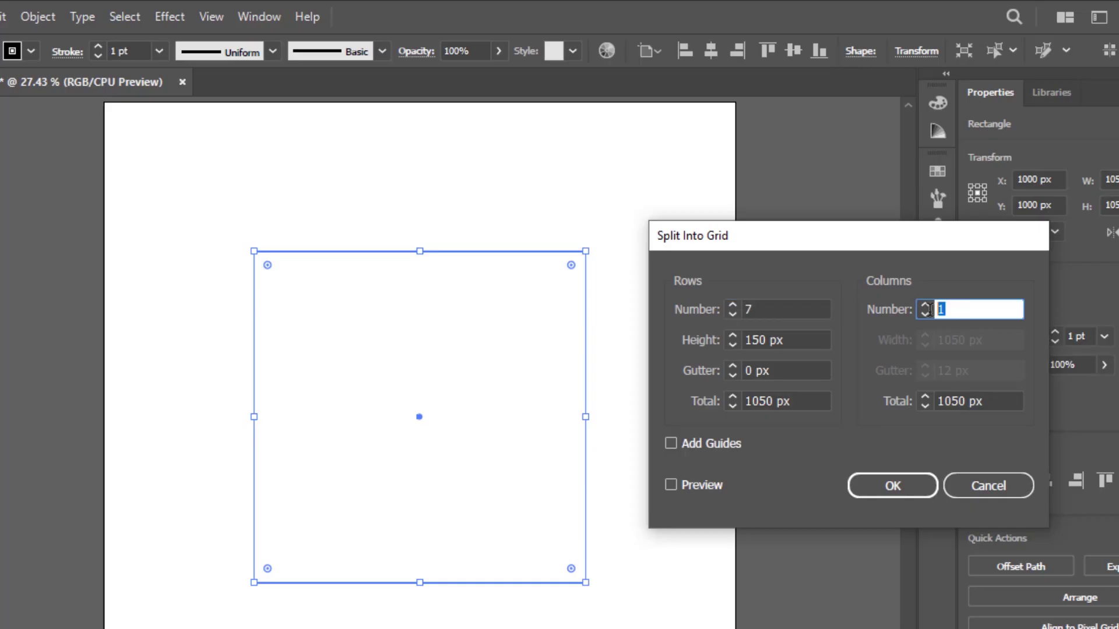
text(7)
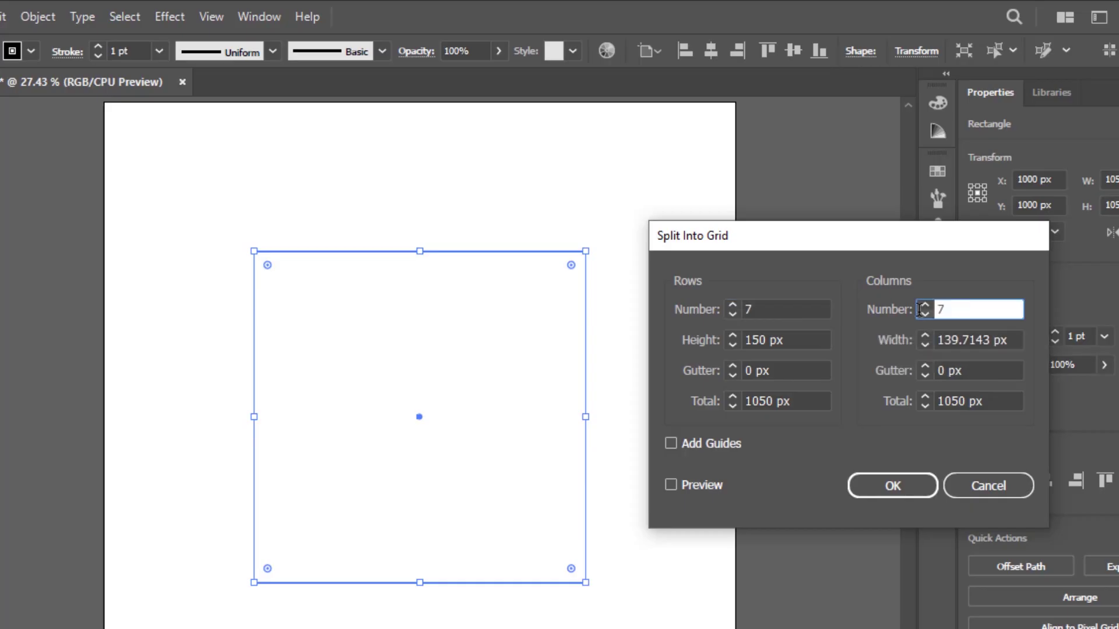
click(670, 483)
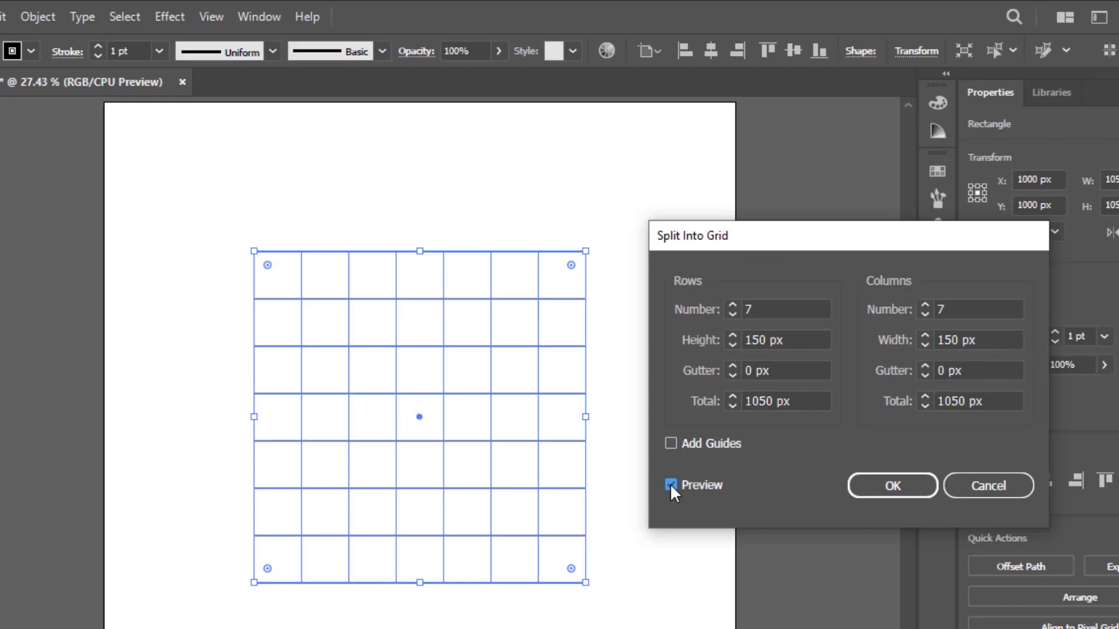
click(886, 494)
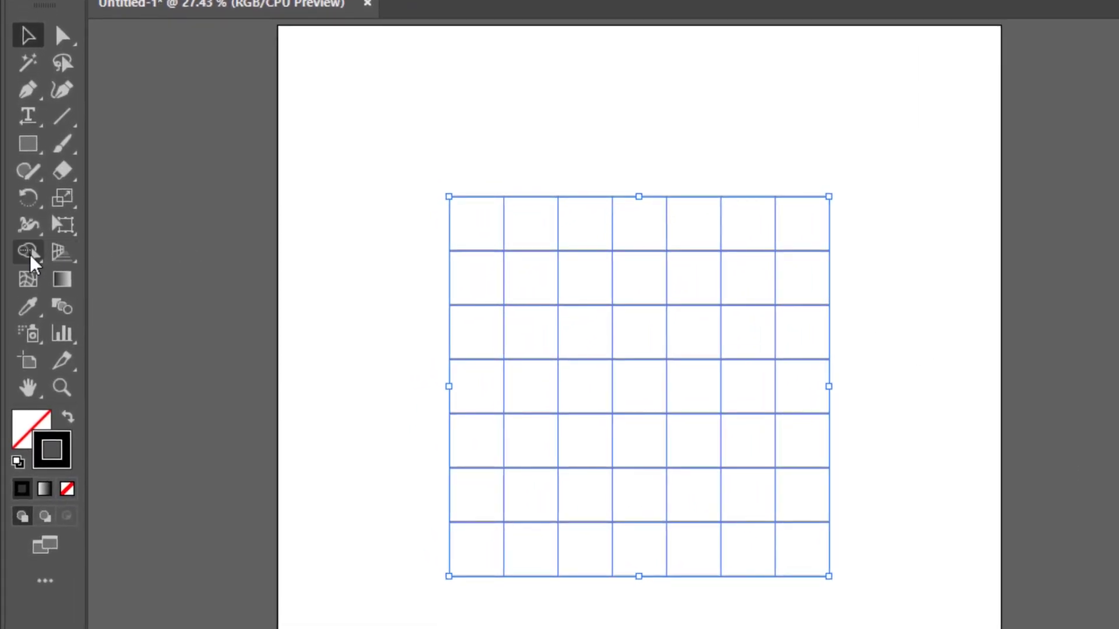
With Shape Builder and black fill, fill the upper-right corner cell and merge the last column's lower five cells with the last row's final three.
click(32, 257)
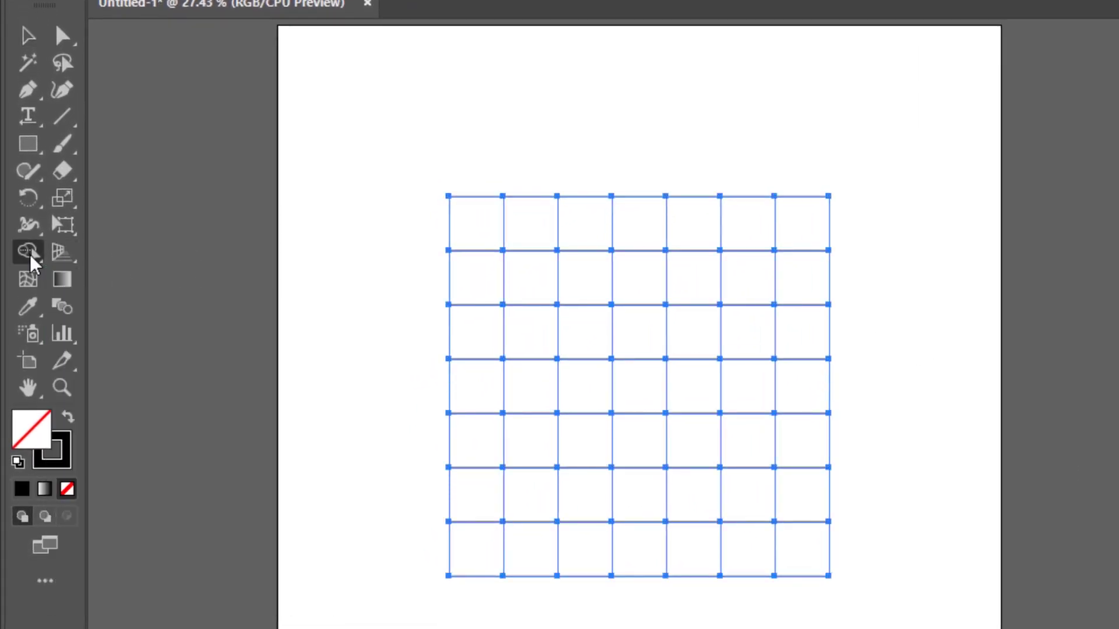
click(68, 418)
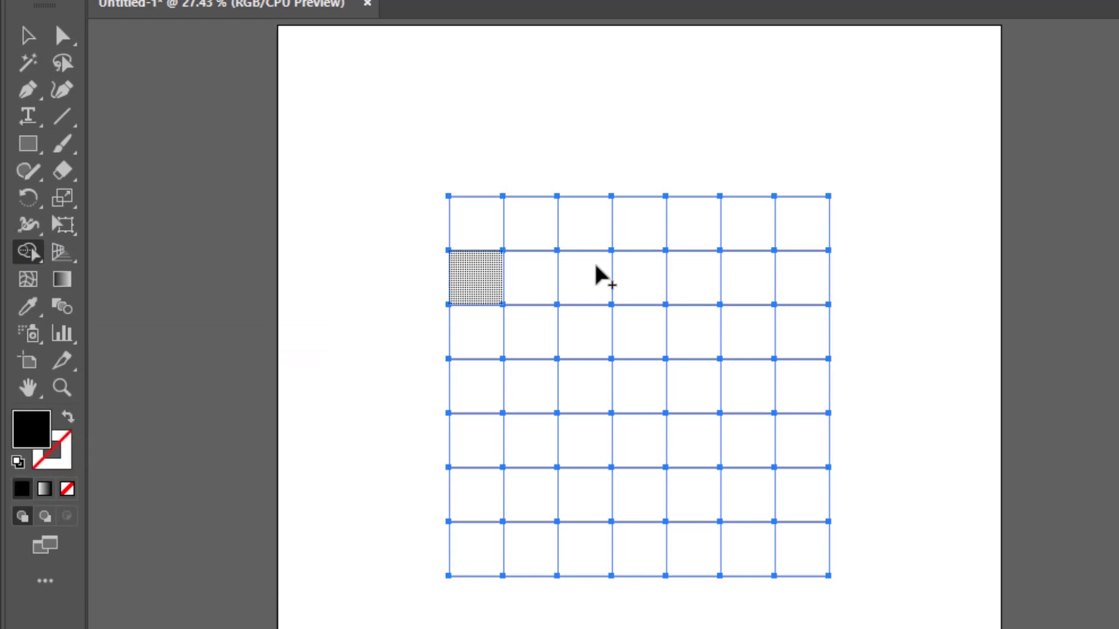
click(802, 235)
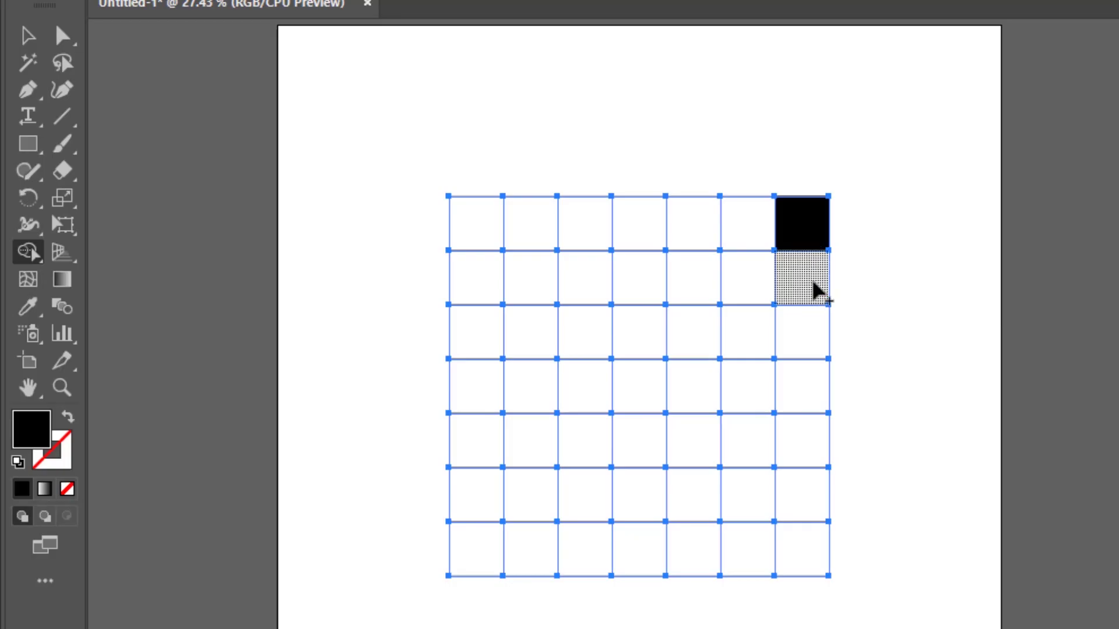
mouse_move(816, 335)
mouse_down()
mouse_move(813, 540)
mouse_move(717, 550)
mouse_up()
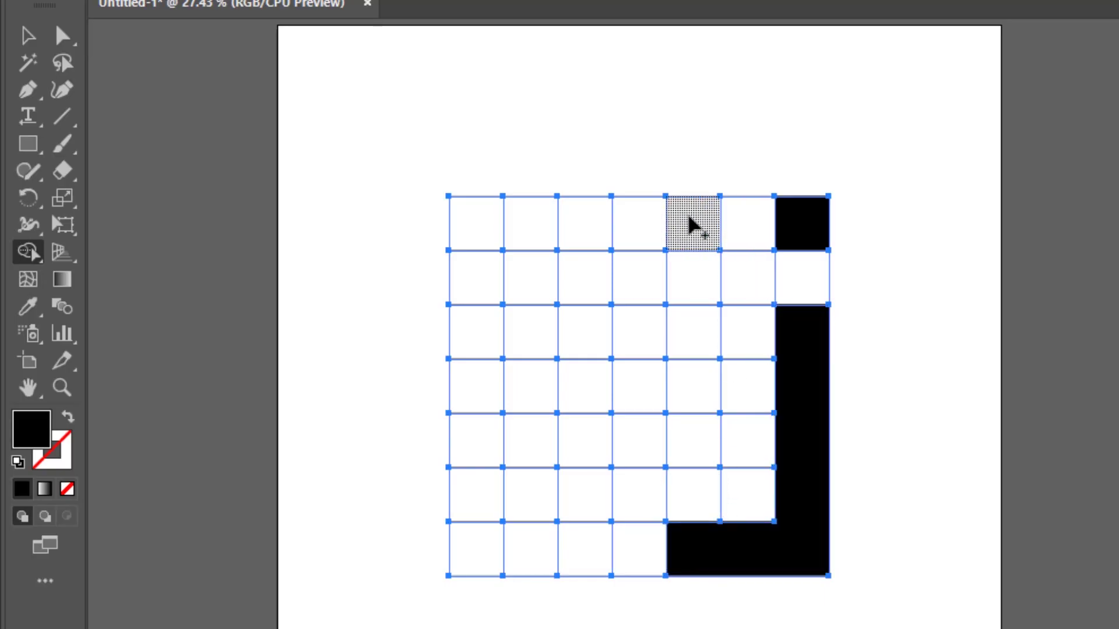
Merge the upper-left L and the lower-left ring with its cross arms into black shapes, and fill the cell in row 3, column 5.
mouse_move(691, 224)
mouse_down()
mouse_move(480, 219)
mouse_move(479, 324)
mouse_up()
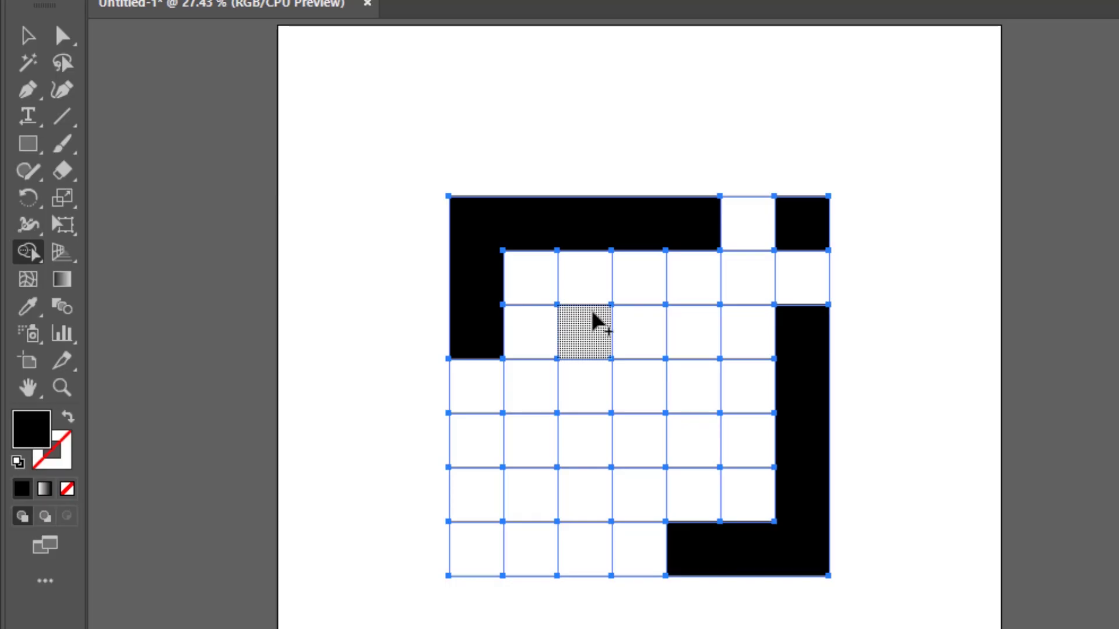
mouse_move(592, 315)
mouse_down()
mouse_move(589, 541)
mouse_move(486, 550)
mouse_move(491, 449)
mouse_move(706, 449)
mouse_up()
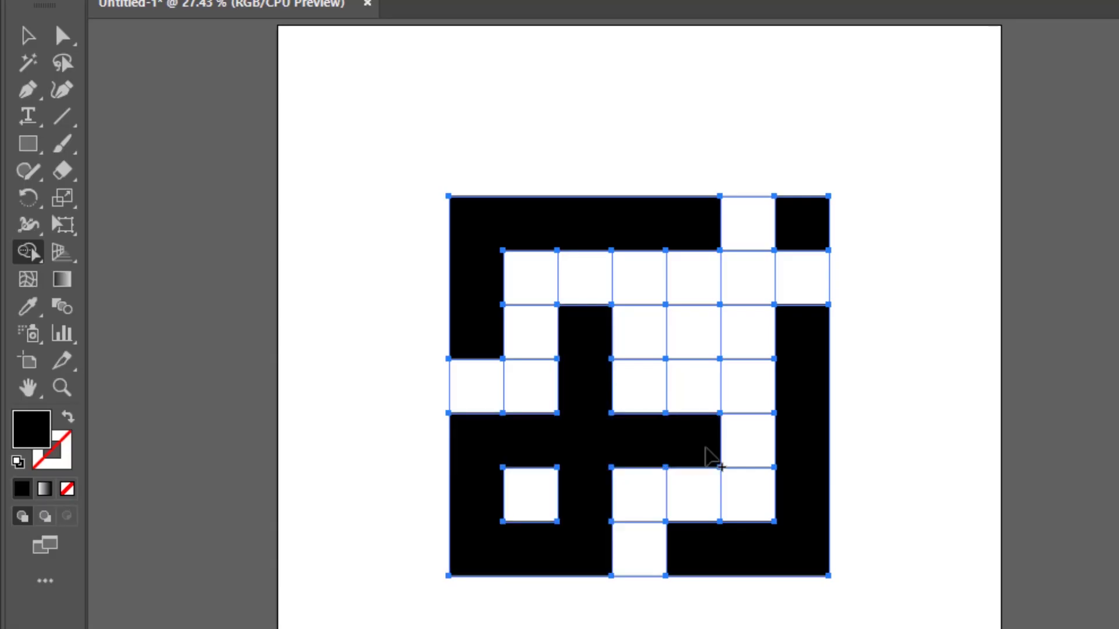
click(704, 330)
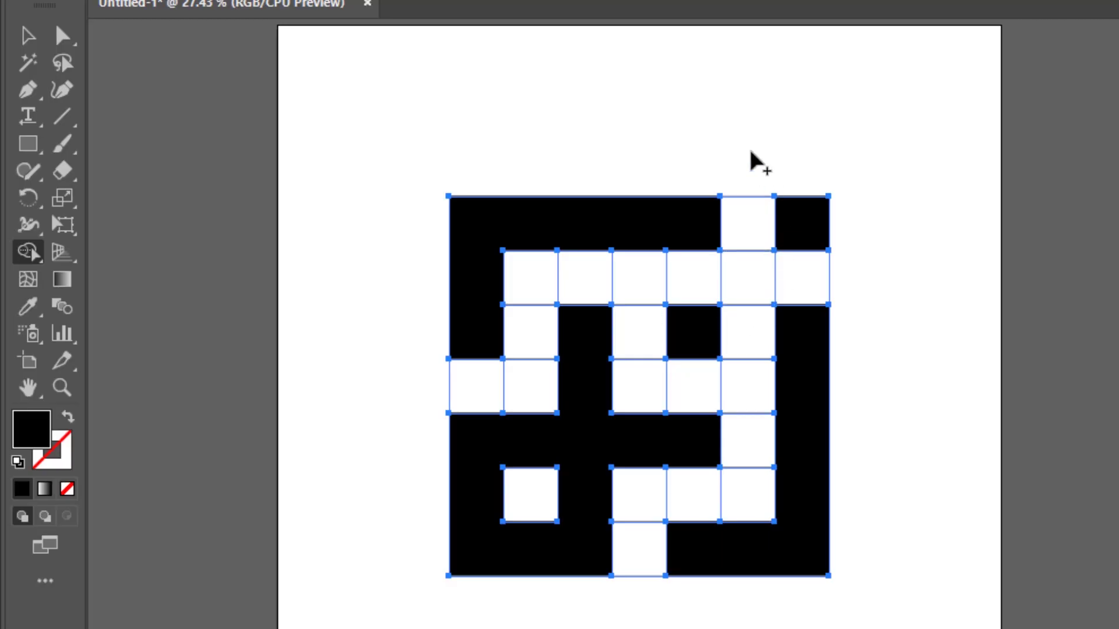
Remove all remaining unfilled grid cells with Shape Builder, including the one enclosed by the ring, and deselect the logo.
mouse_move(751, 153)
mouse_down()
mouse_move(750, 487)
mouse_move(719, 579)
mouse_up()
mouse_move(658, 616)
mouse_down()
mouse_move(656, 494)
mouse_move(723, 496)
mouse_up()
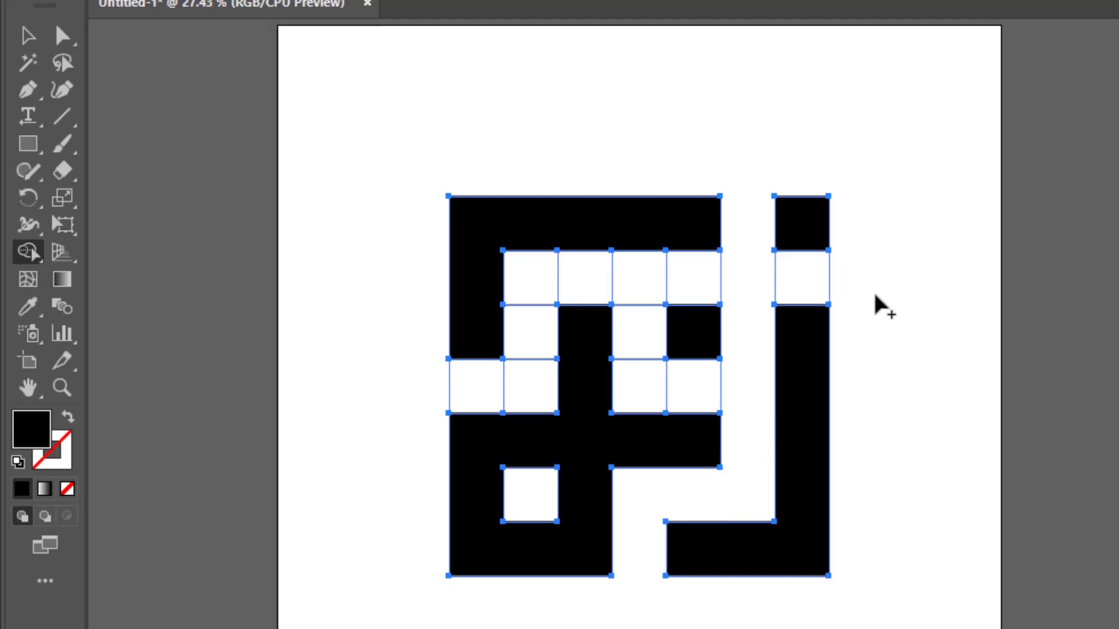
mouse_move(736, 384)
mouse_down()
mouse_move(638, 390)
mouse_move(637, 279)
mouse_up()
mouse_move(867, 274)
mouse_down()
mouse_move(775, 285)
mouse_move(541, 280)
mouse_move(538, 382)
mouse_move(397, 390)
mouse_up()
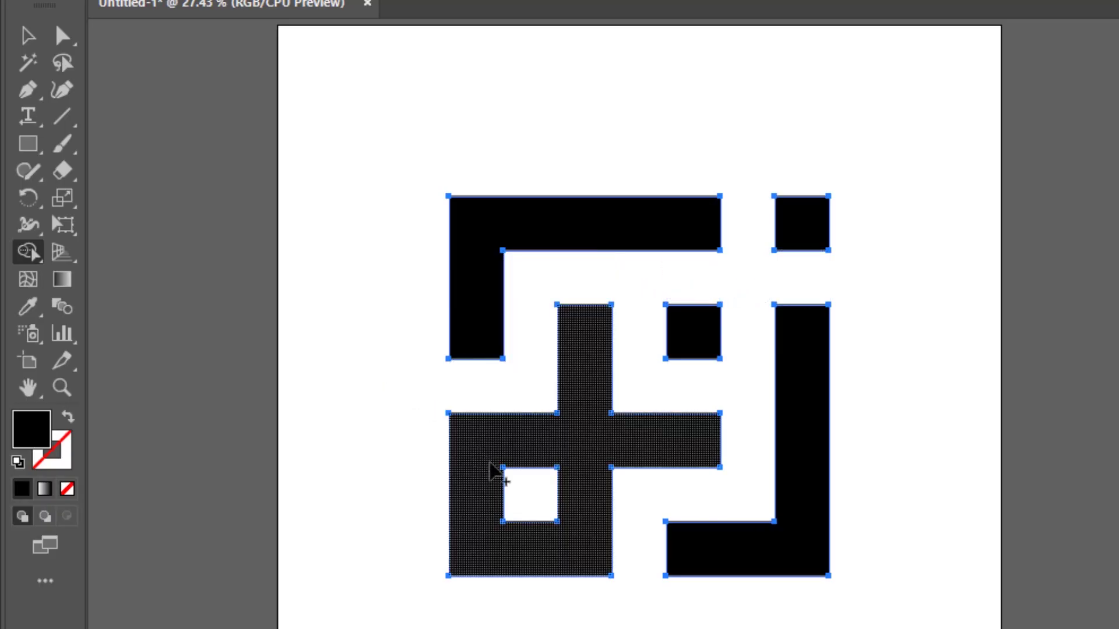
alt+click(530, 494)
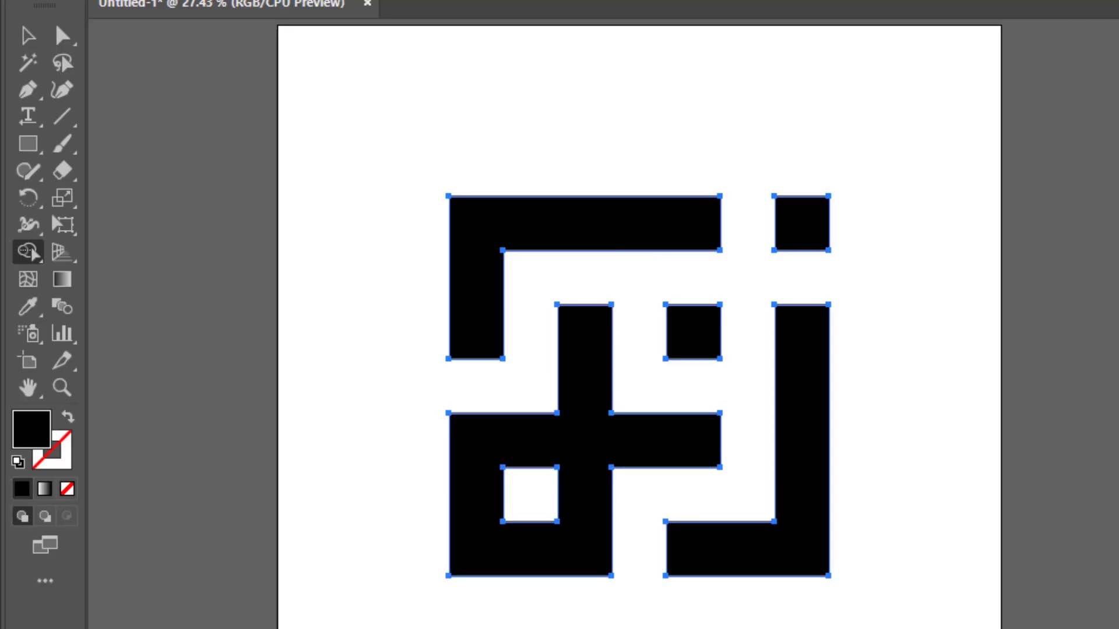
click(28, 37)
click(477, 108)
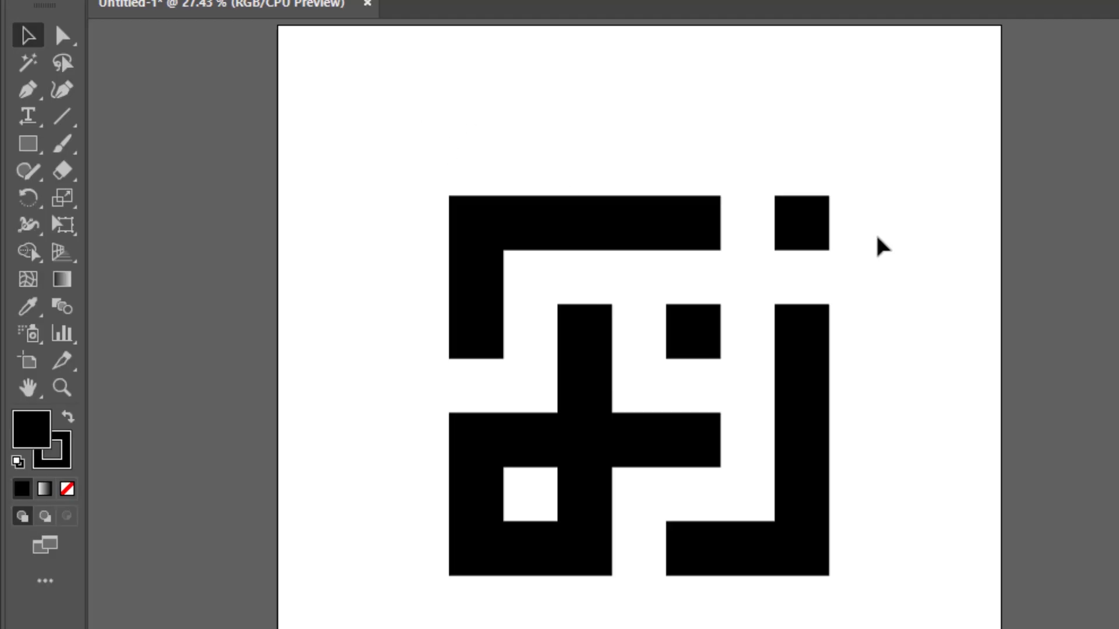
Select the whole logo and fill all its shapes with the light orange swatch.
drag(926, 137, 402, 626)
click(902, 190)
drag(869, 182, 352, 611)
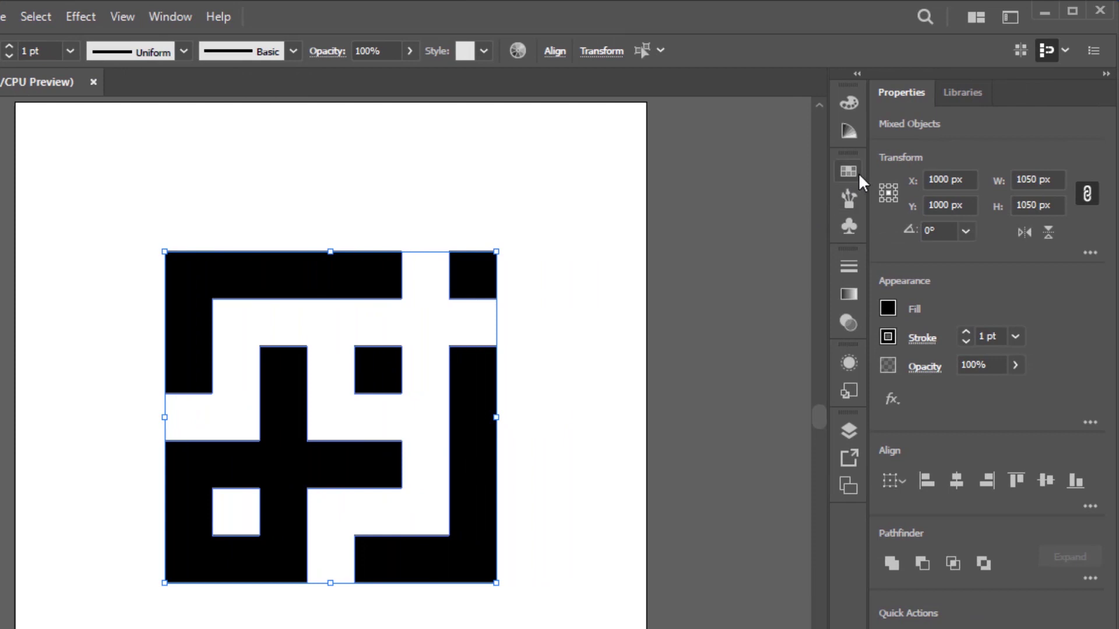
click(851, 171)
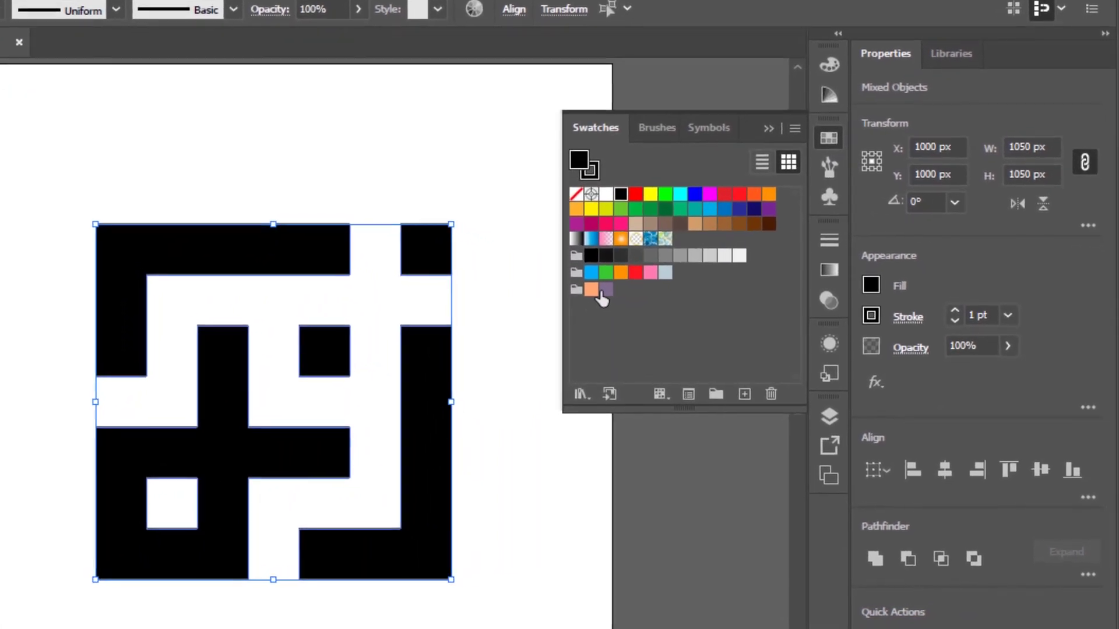
click(598, 294)
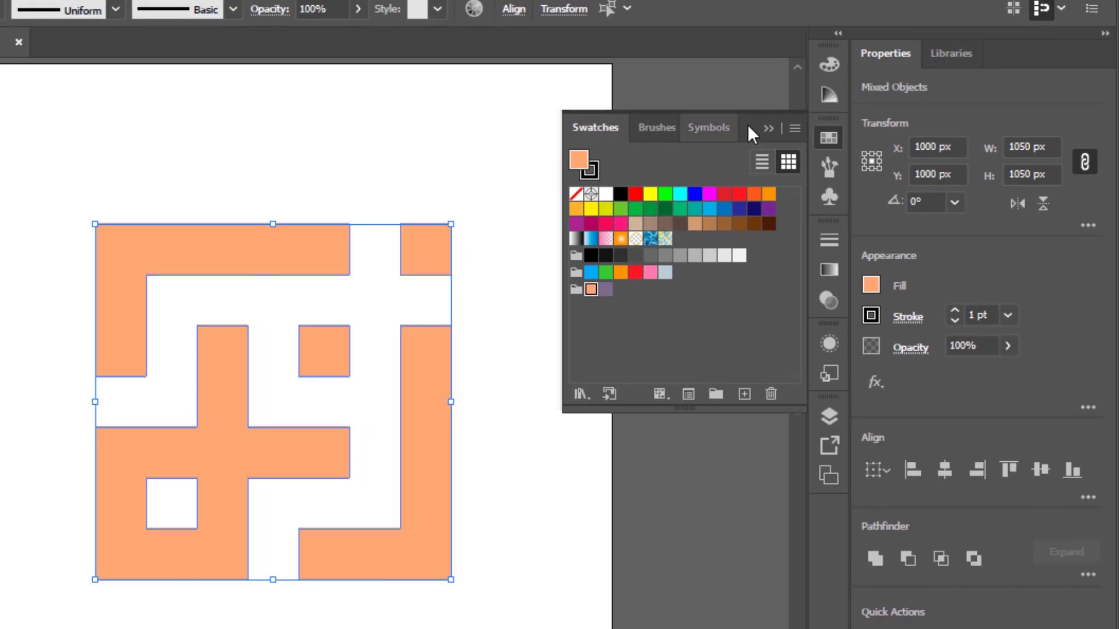
click(770, 128)
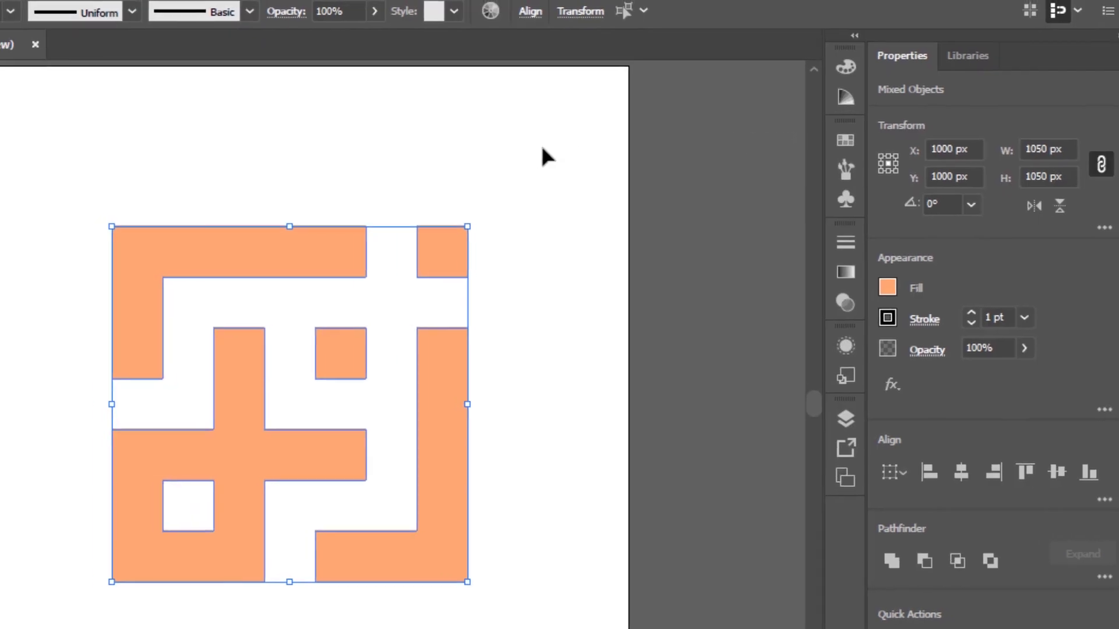
Remove the stroke from all the logo shapes and group them into one object.
click(525, 155)
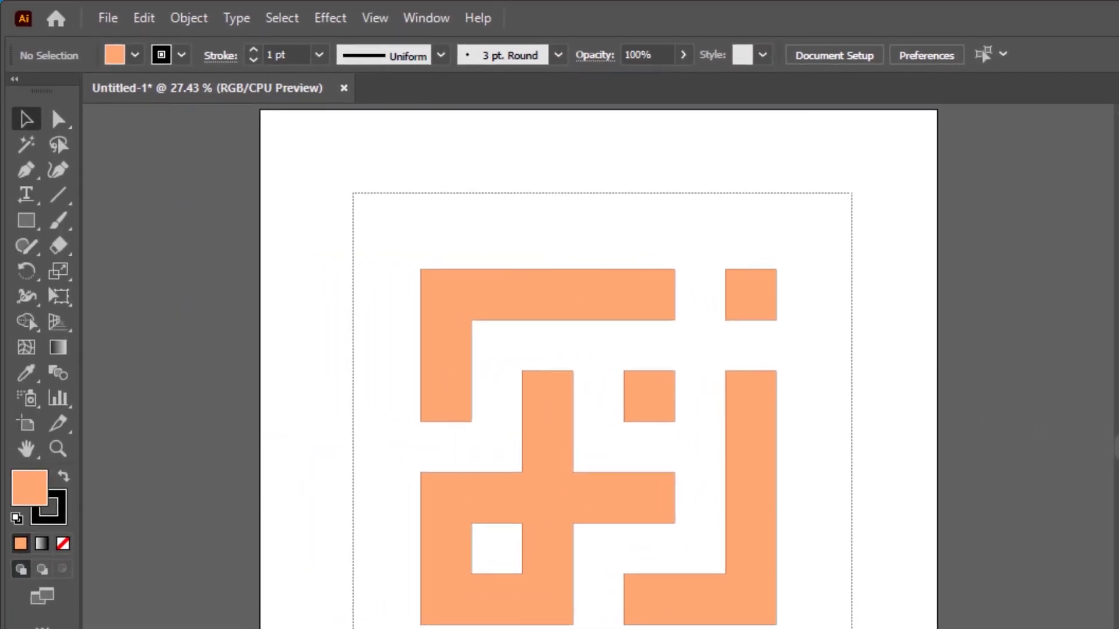
key(ctrl+a)
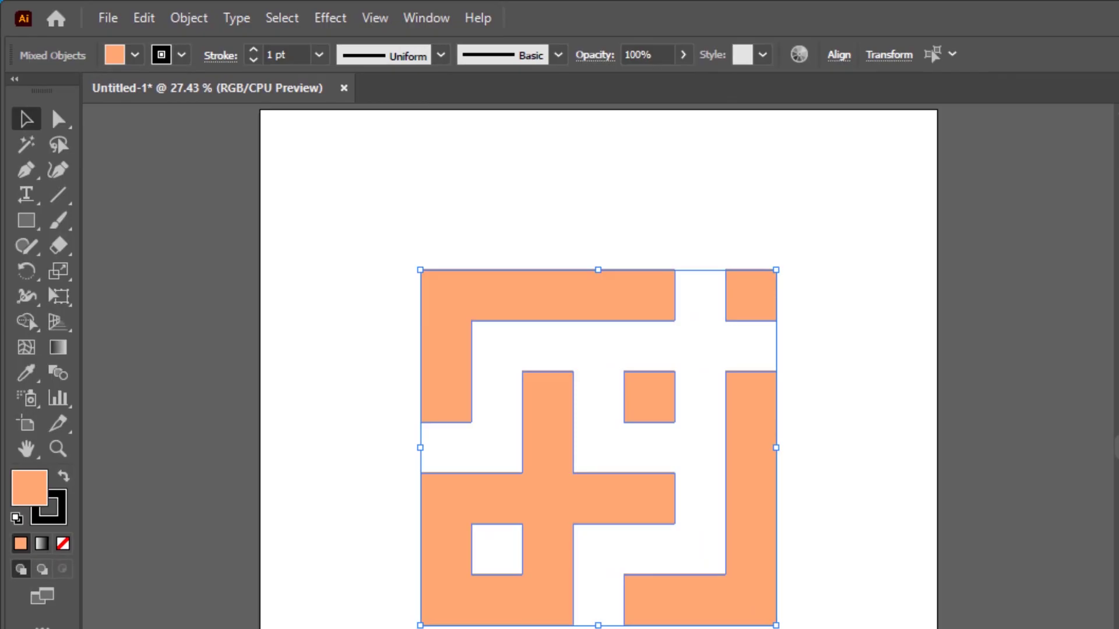
click(181, 55)
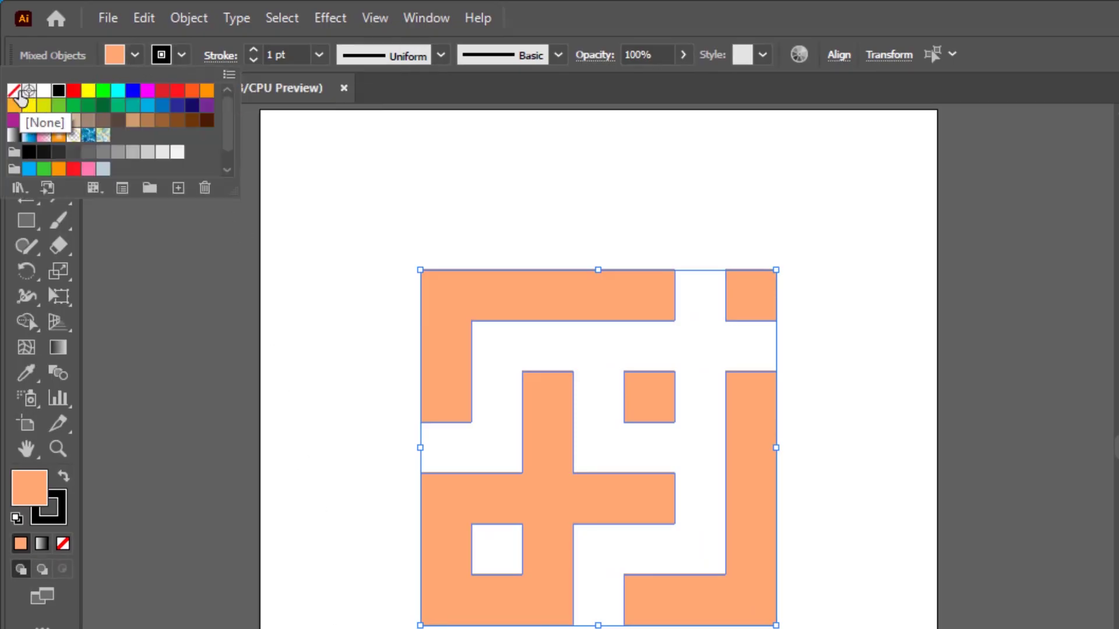
click(15, 91)
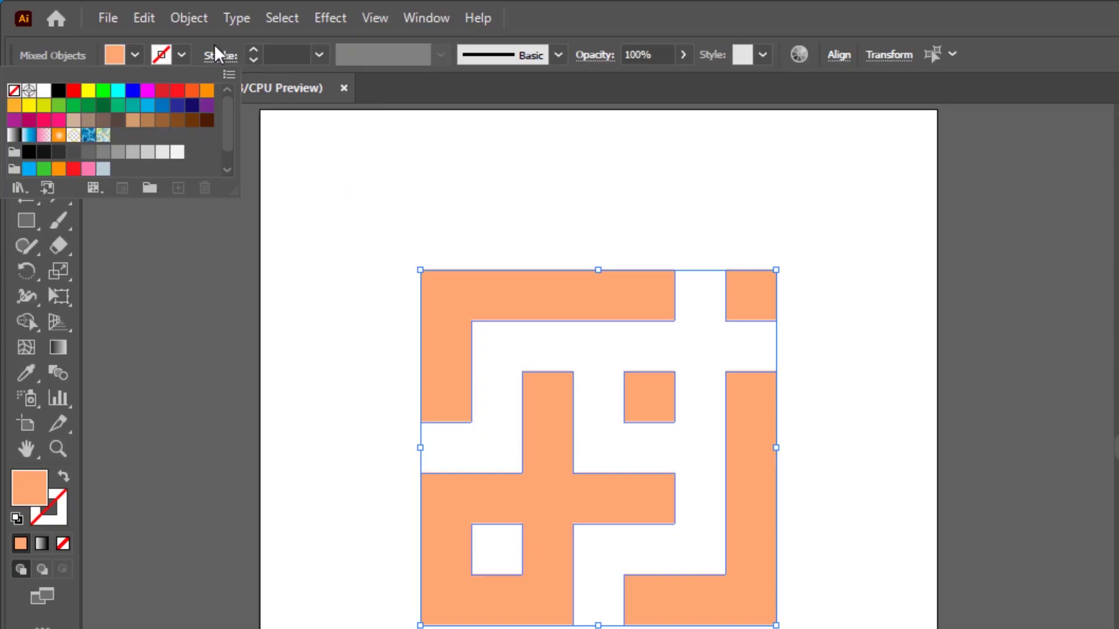
click(189, 24)
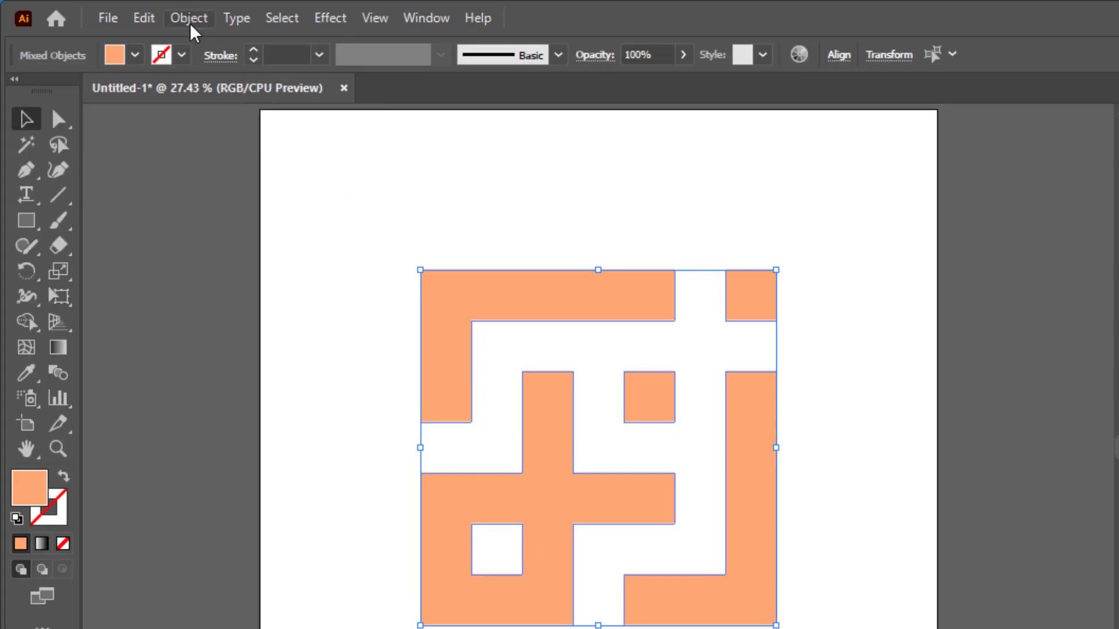
click(195, 20)
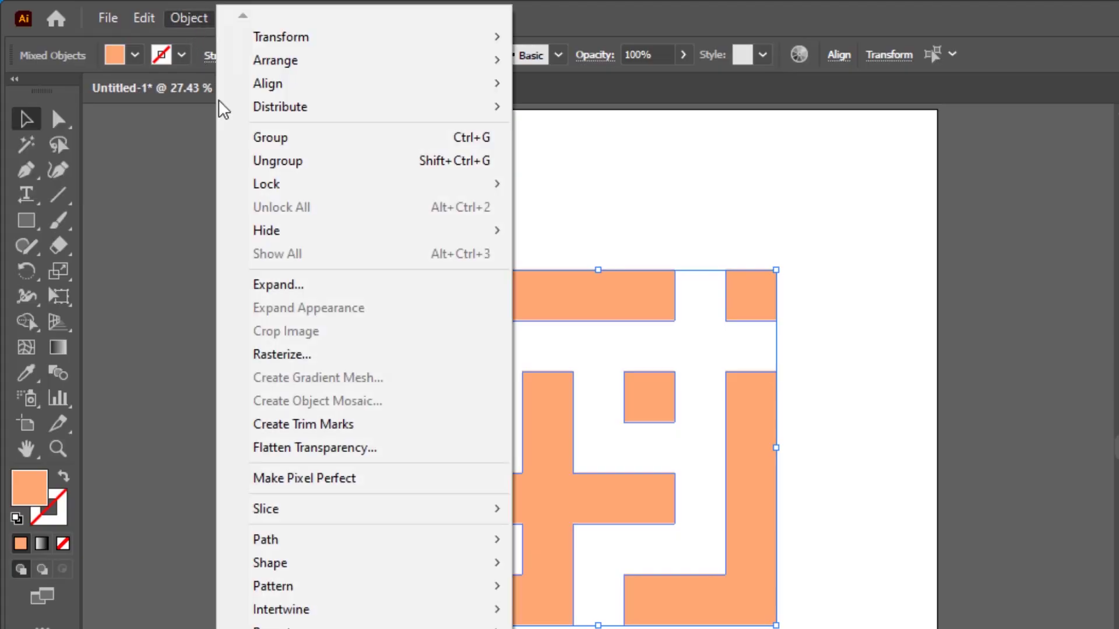
click(296, 154)
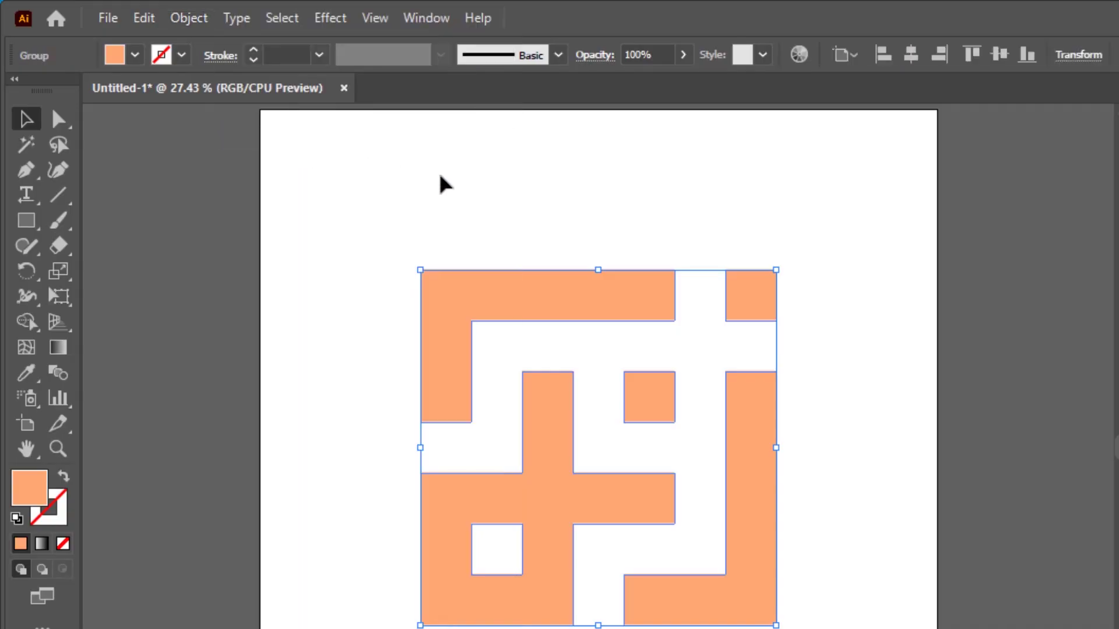
click(813, 299)
Rotate the grouped logo by 45° so it stands as a diamond.
drag(837, 232, 350, 628)
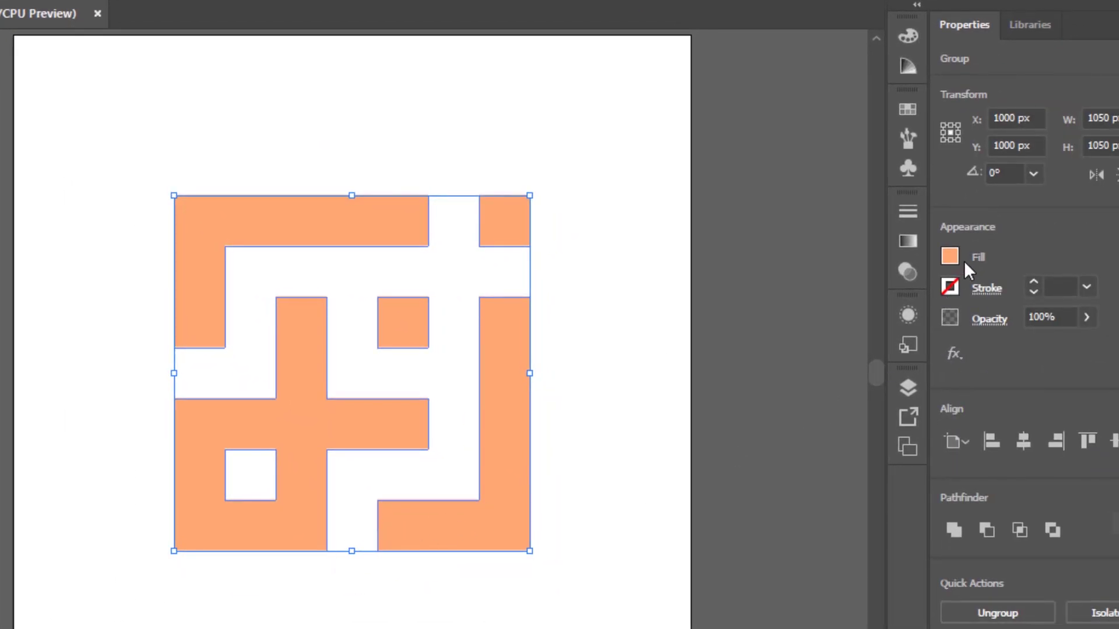
click(998, 173)
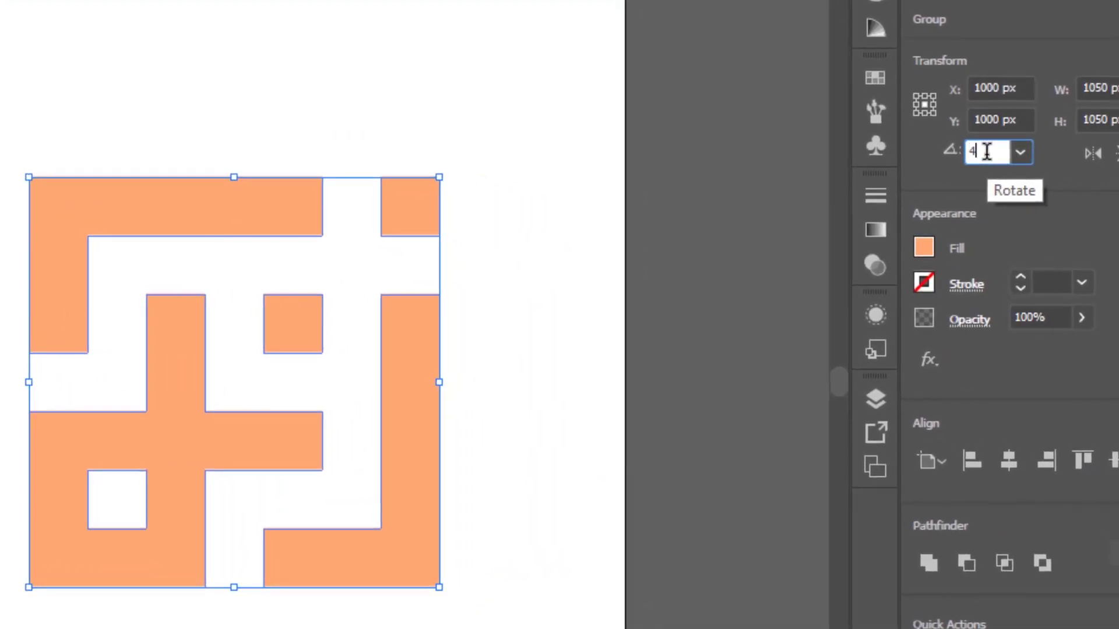
text(45)
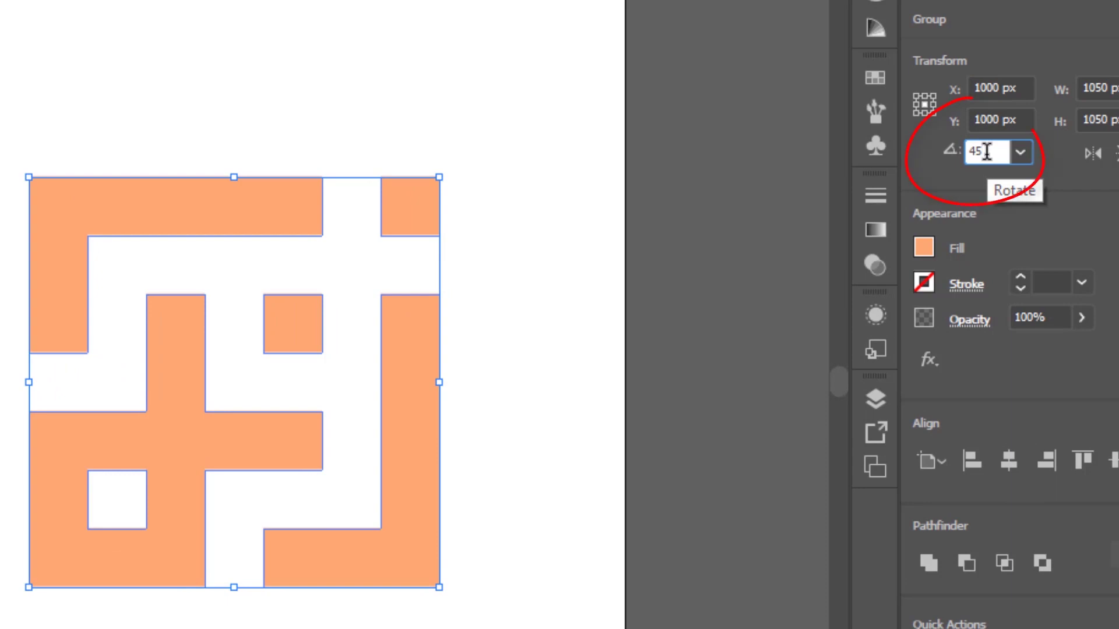
key(Tab)
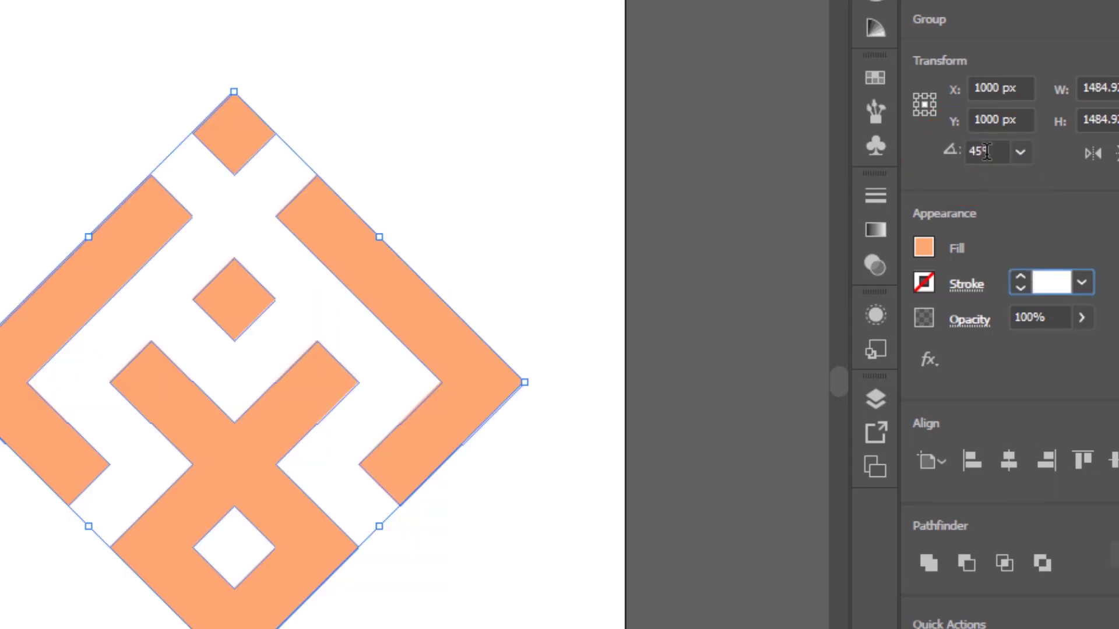
click(556, 164)
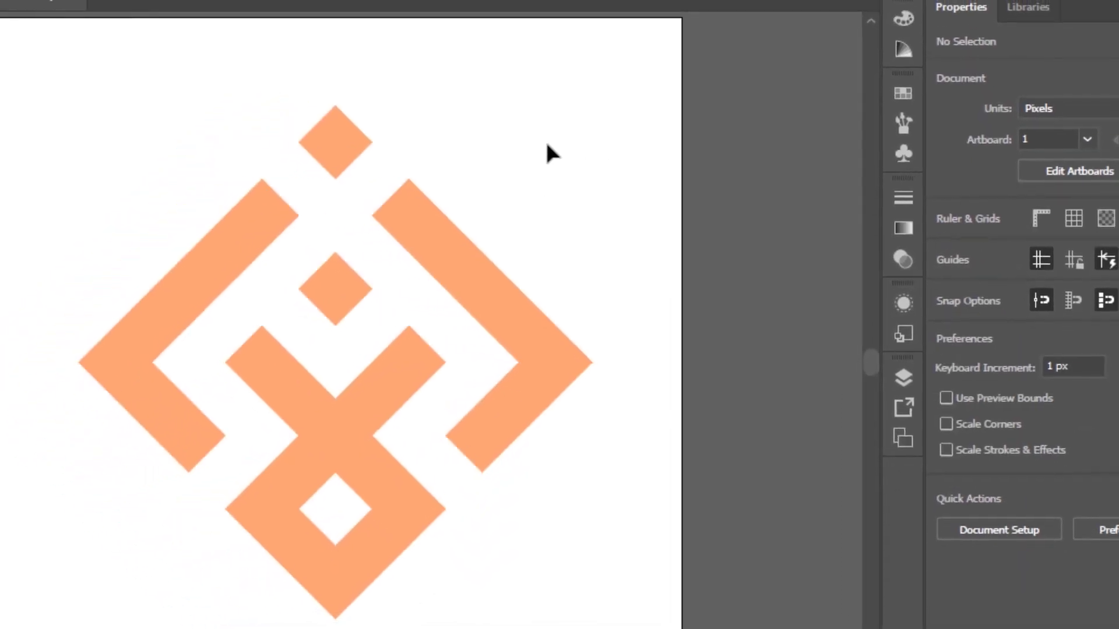
Resize the diamond logo to 550 px wide and 550 px high.
drag(543, 110, 189, 534)
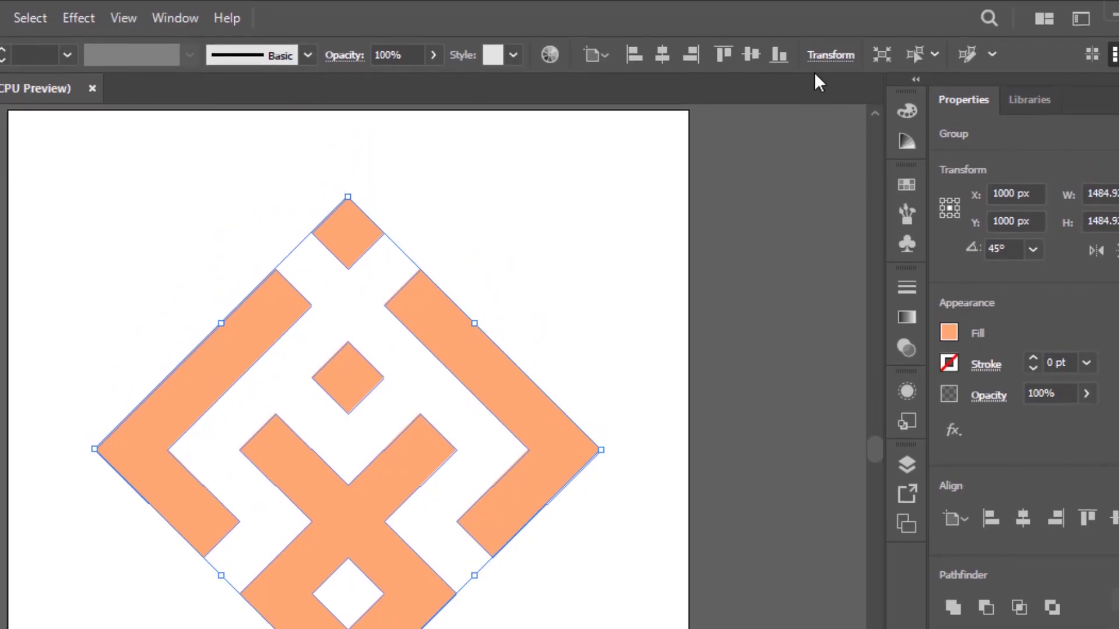
click(821, 64)
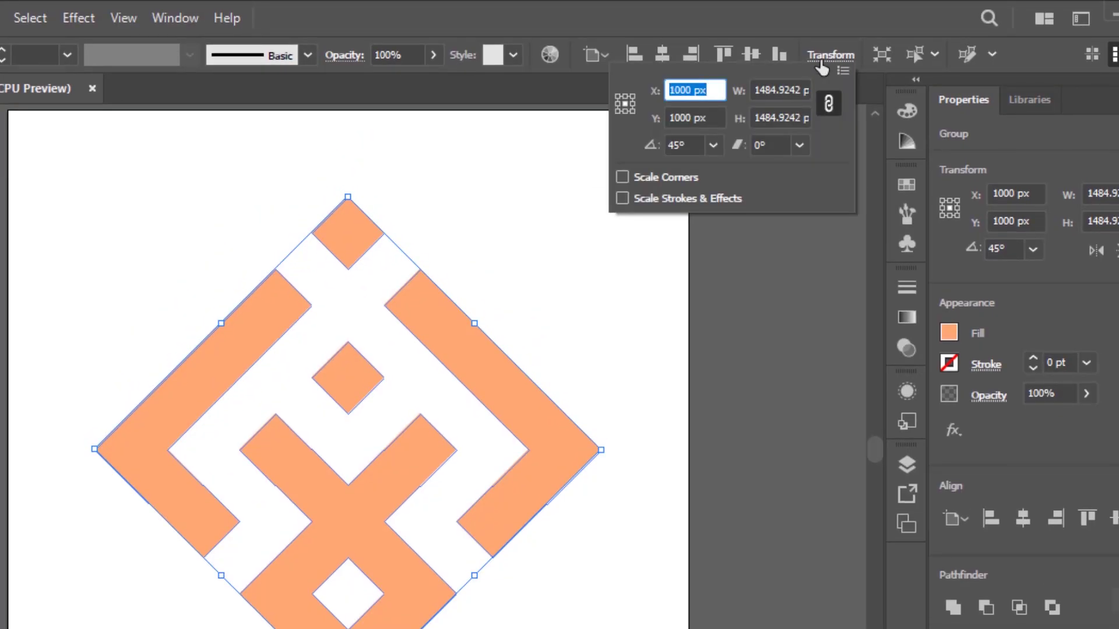
click(779, 91)
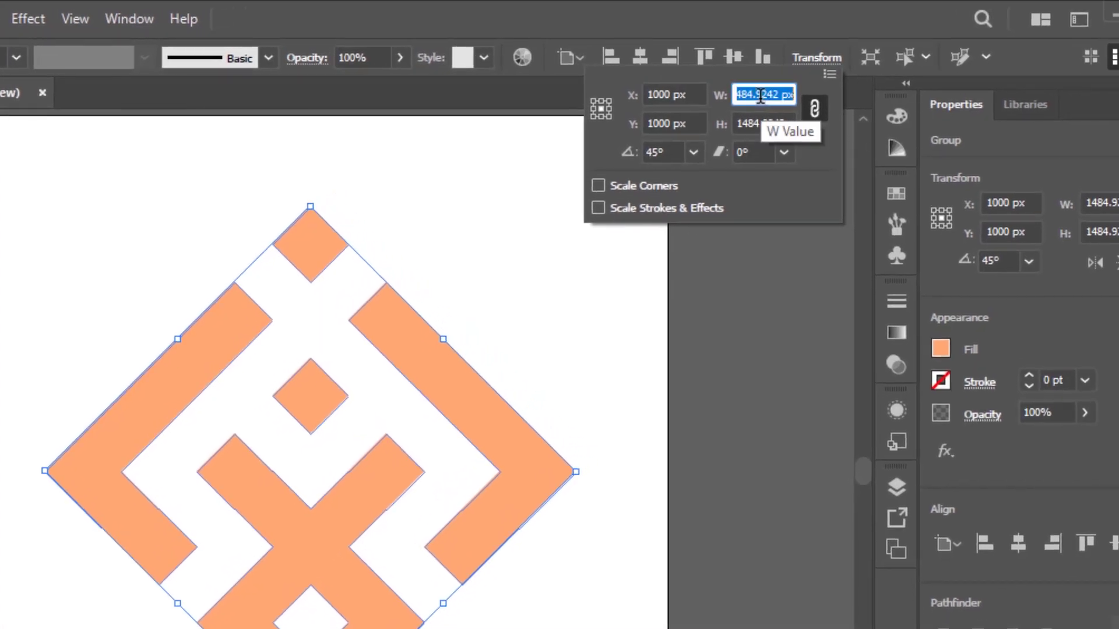
text(550)
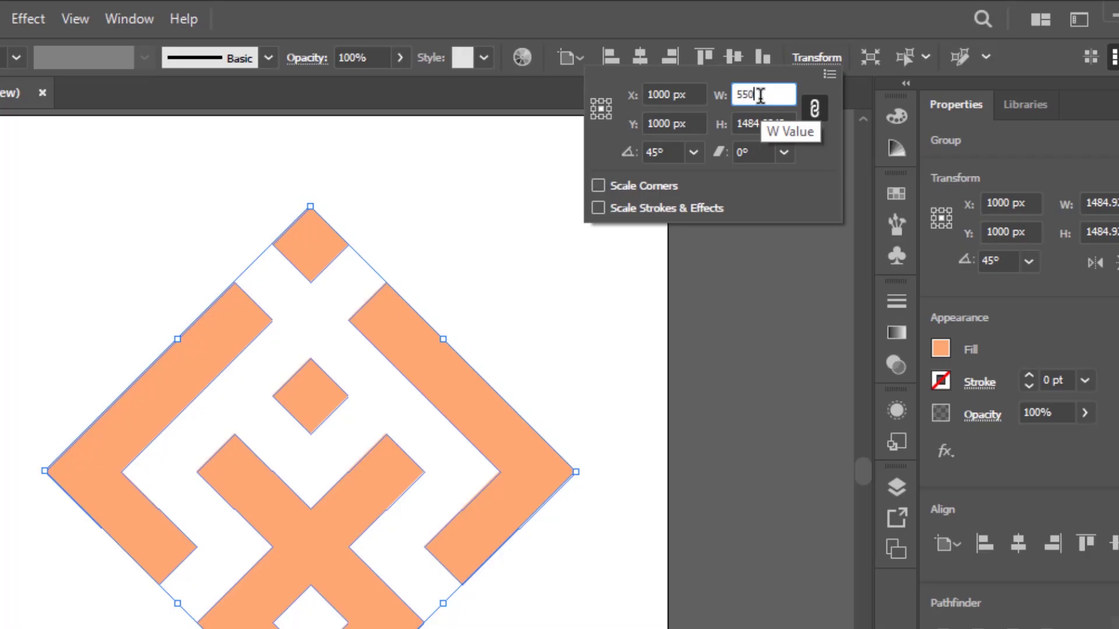
key(Tab)
text(550)
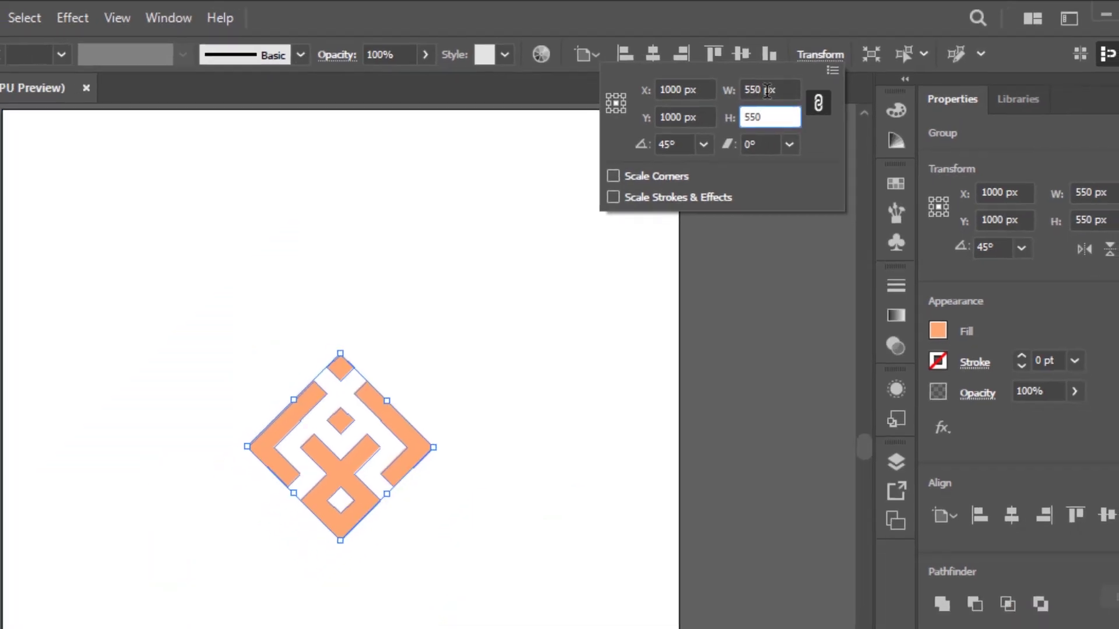
key(Tab)
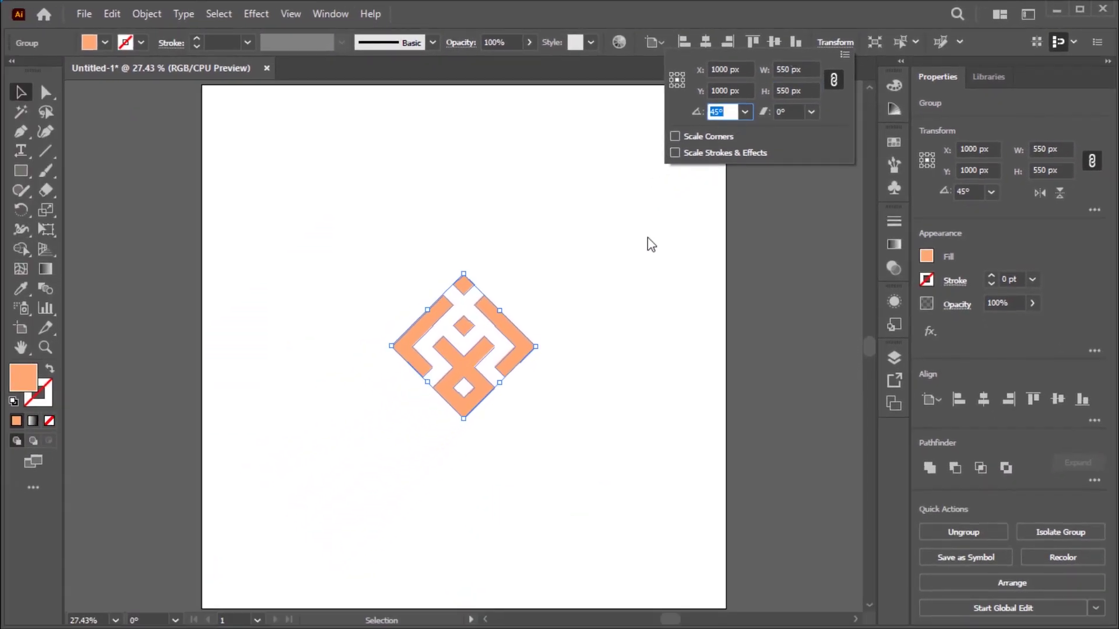
click(583, 277)
Align the diamond logo to the left and top edges of the artboard.
drag(586, 260, 396, 462)
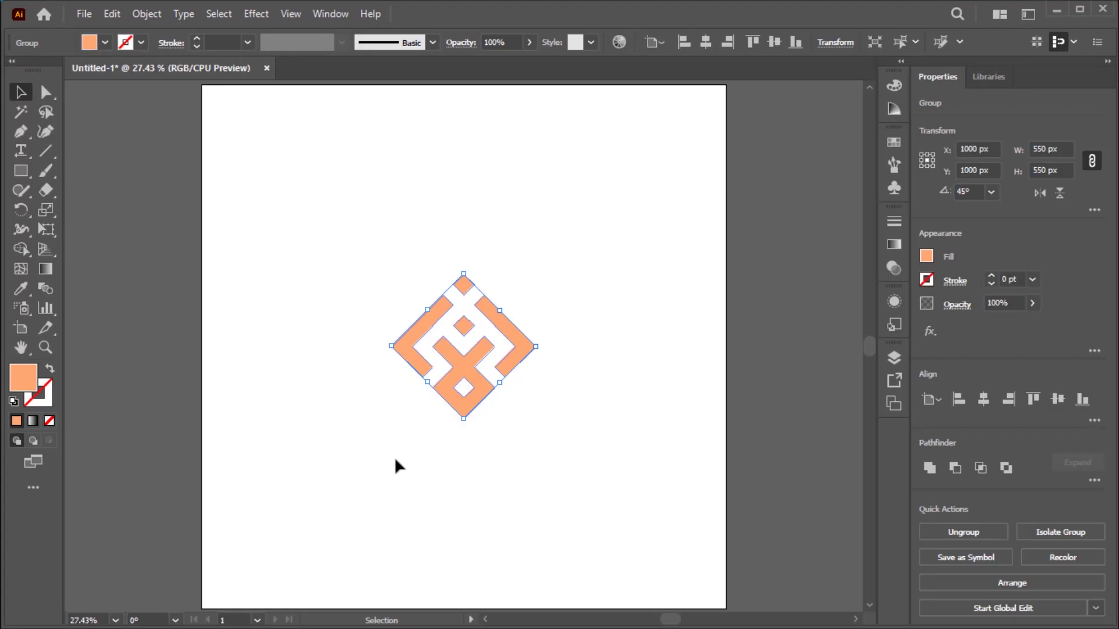
click(685, 42)
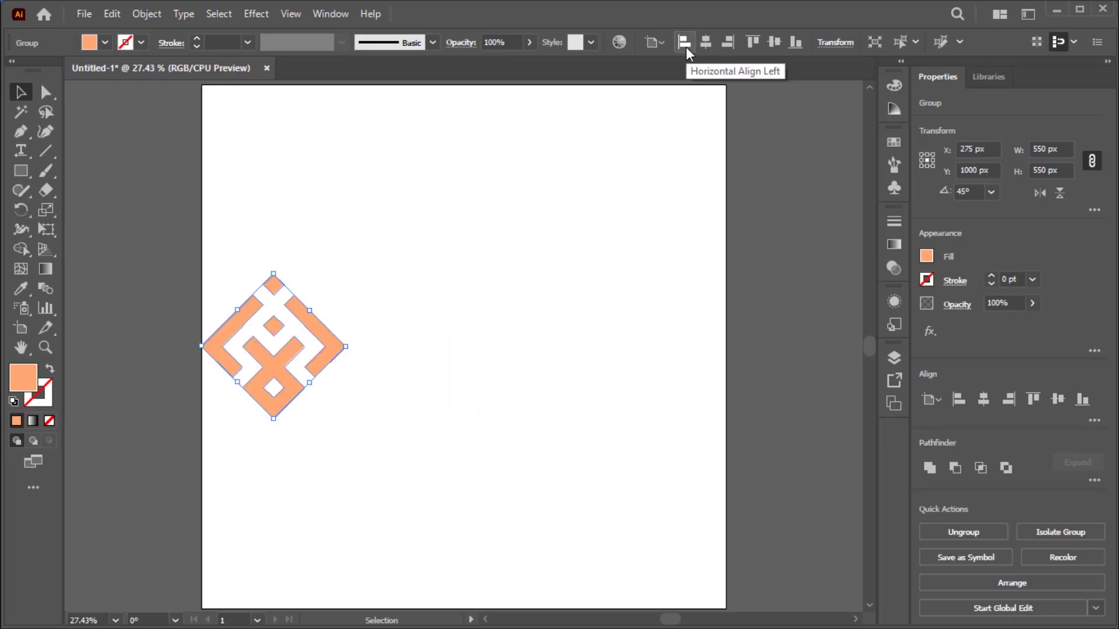
click(752, 42)
click(411, 124)
Create a grid repeat from the logo and extend its bounds to about 2230 × 1964 px over the artboard.
drag(411, 124, 205, 285)
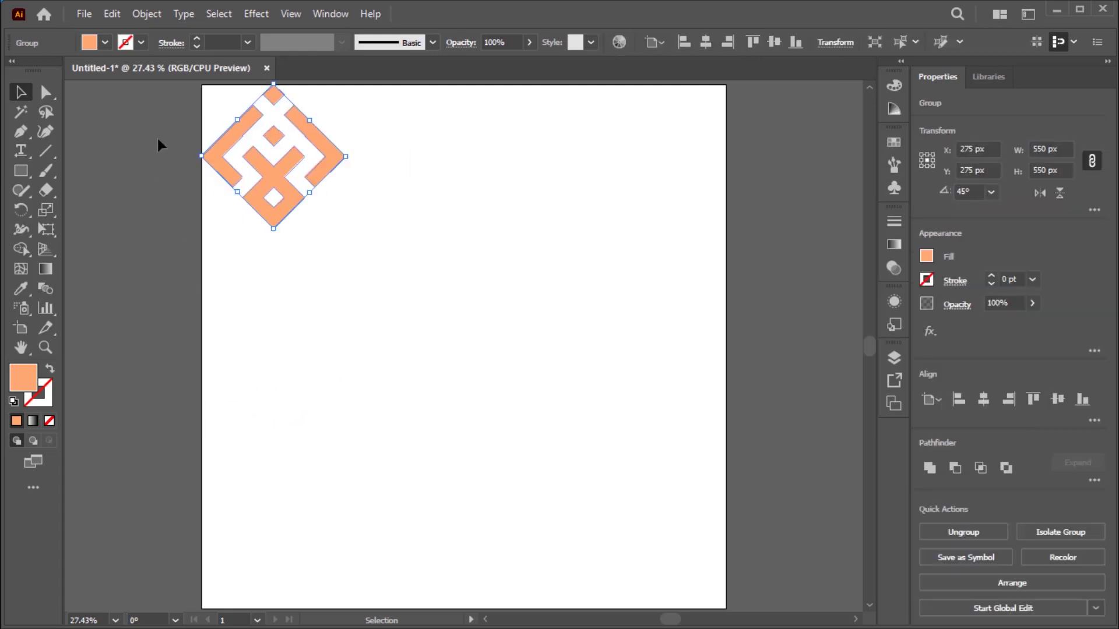
click(149, 14)
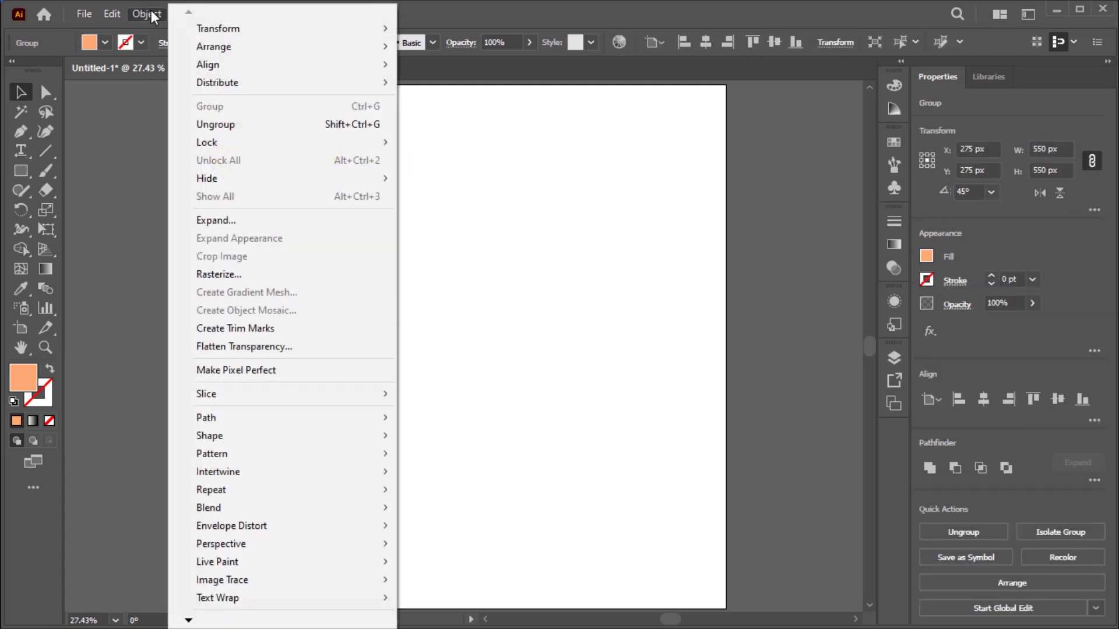
mouse_move(305, 491)
click(430, 508)
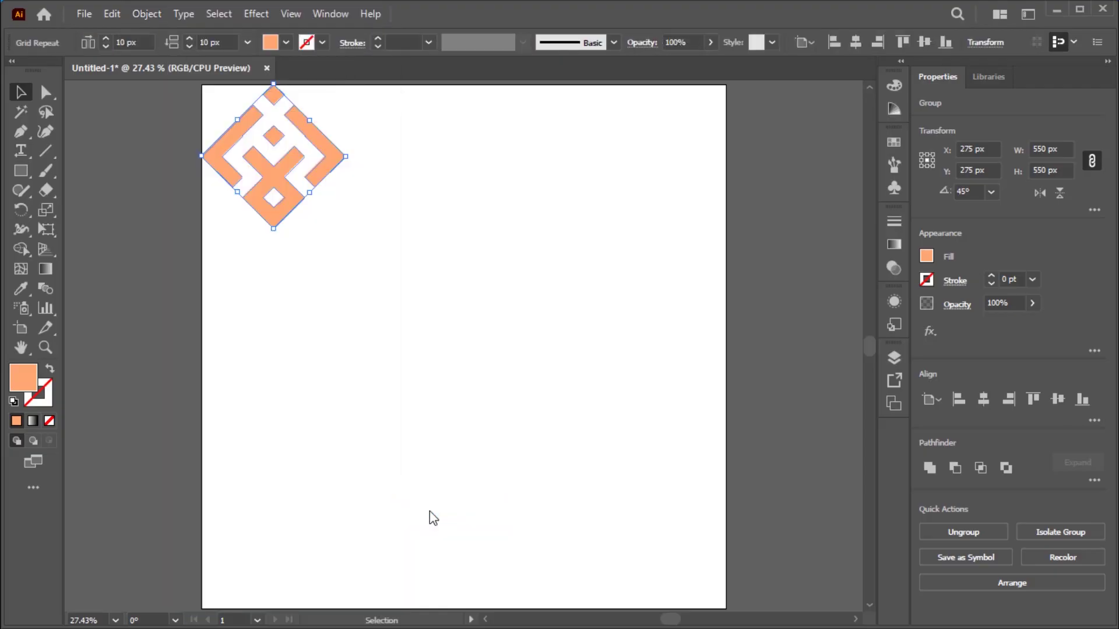
drag(492, 376, 472, 600)
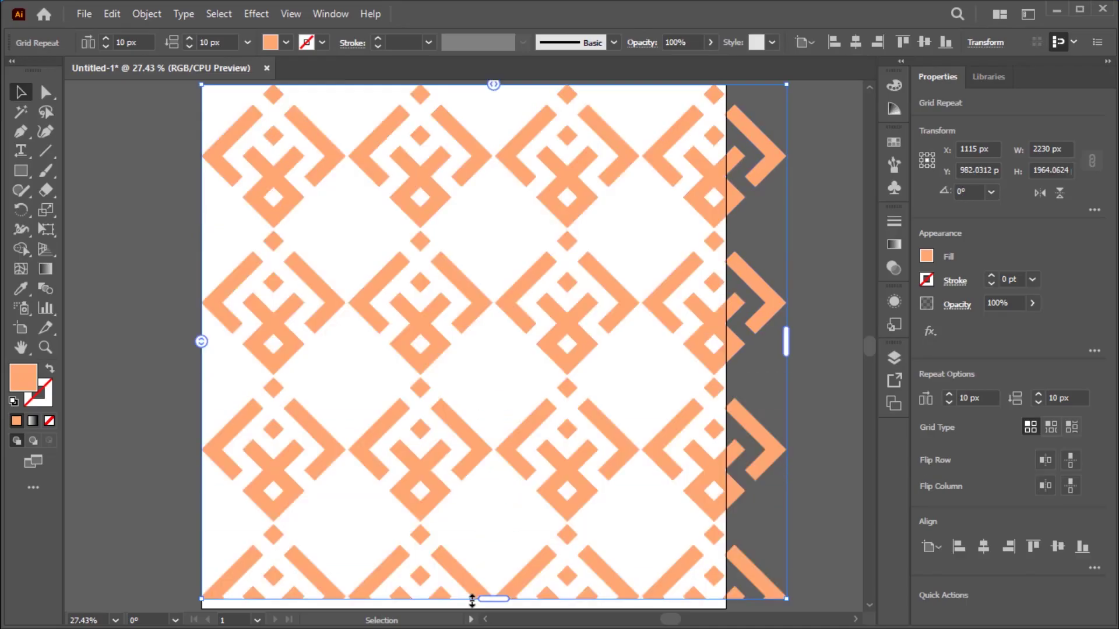
Set the grid repeat's horizontal spacing to 50 px and its vertical spacing to -256 px in the repeat options.
click(151, 21)
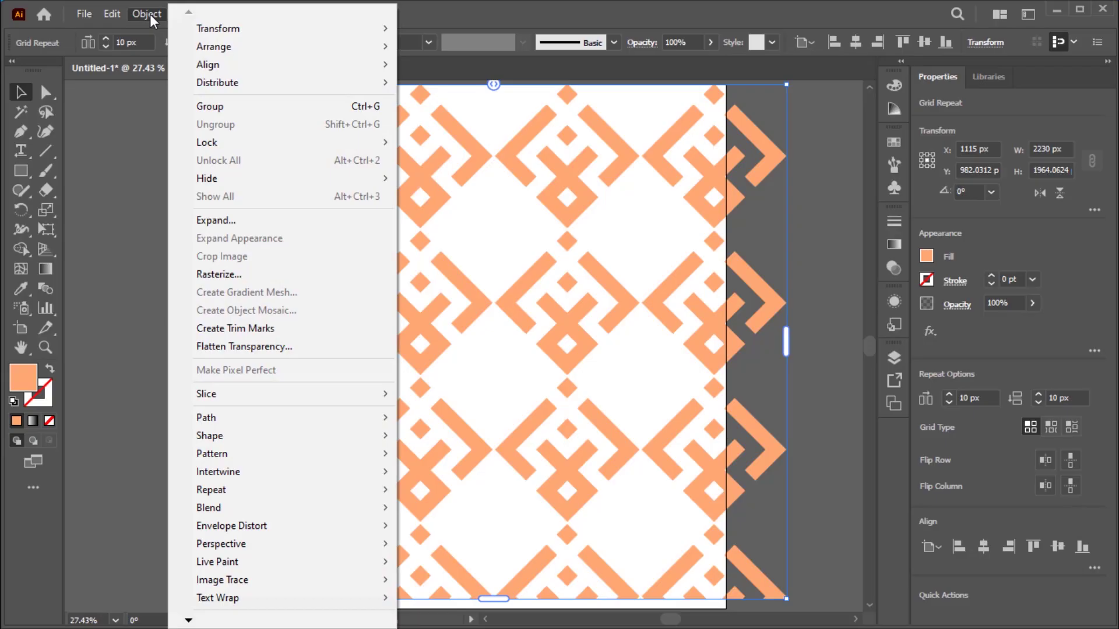
mouse_move(366, 493)
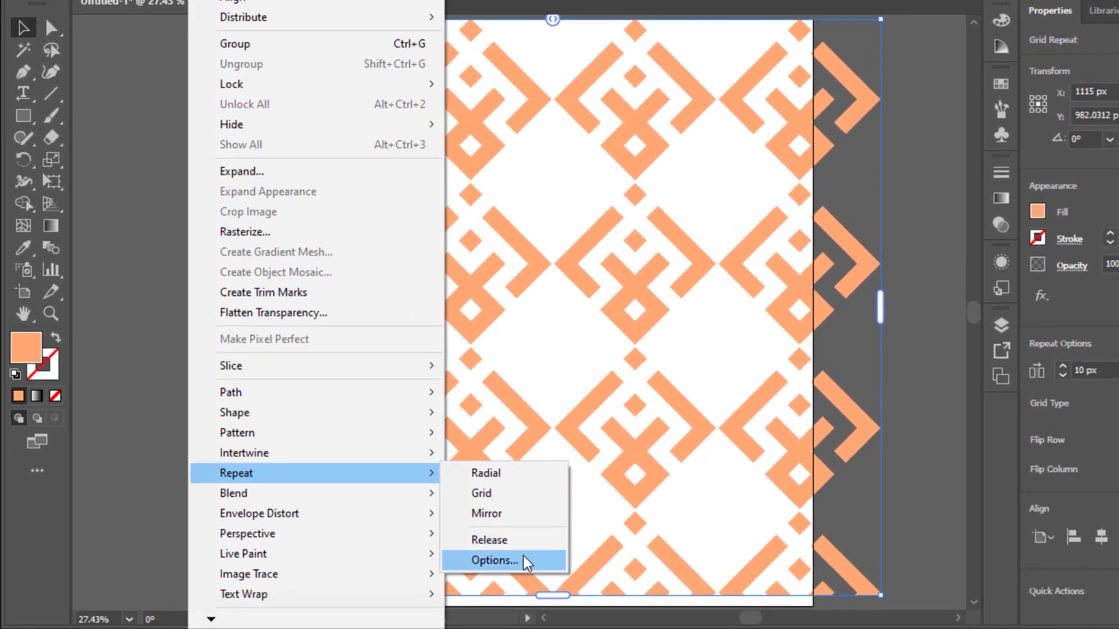
click(528, 561)
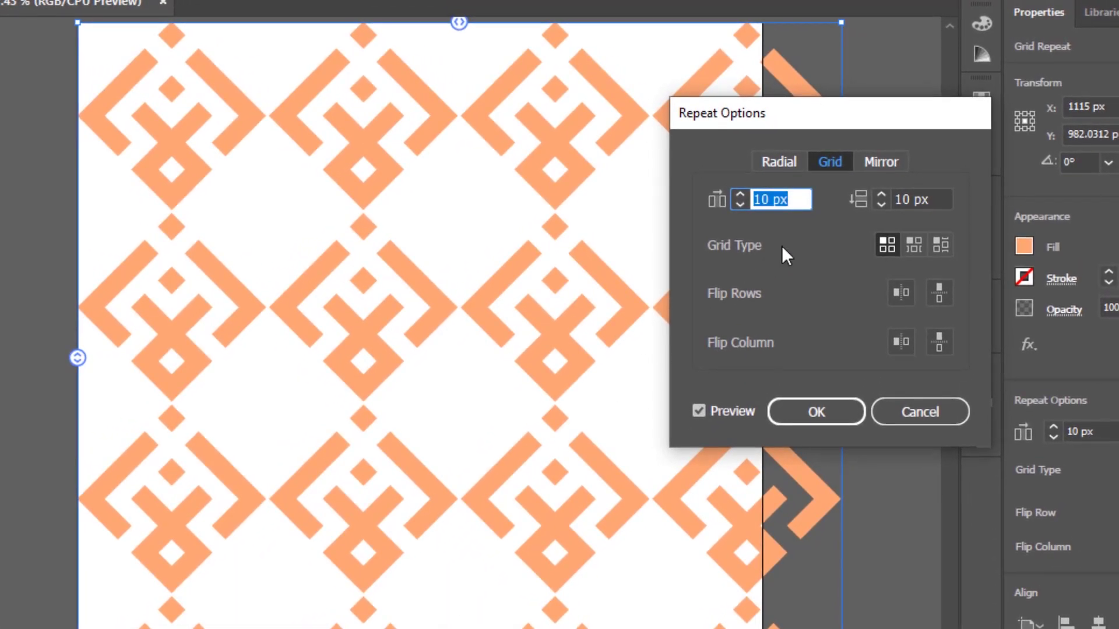
text(50)
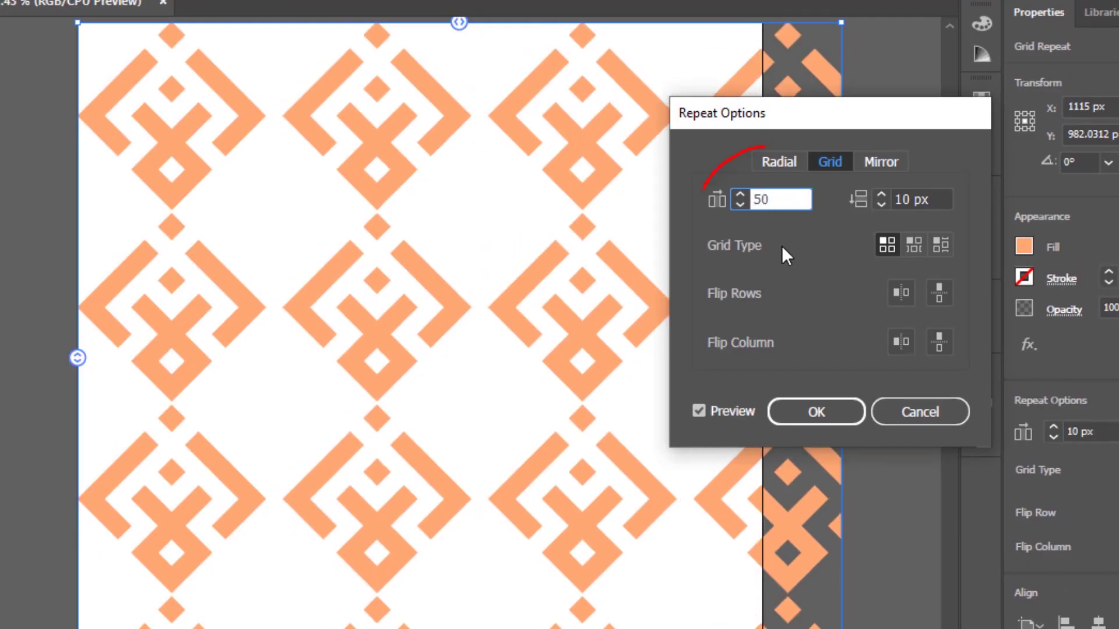
key(Tab)
key(BackSpace)
text(-)
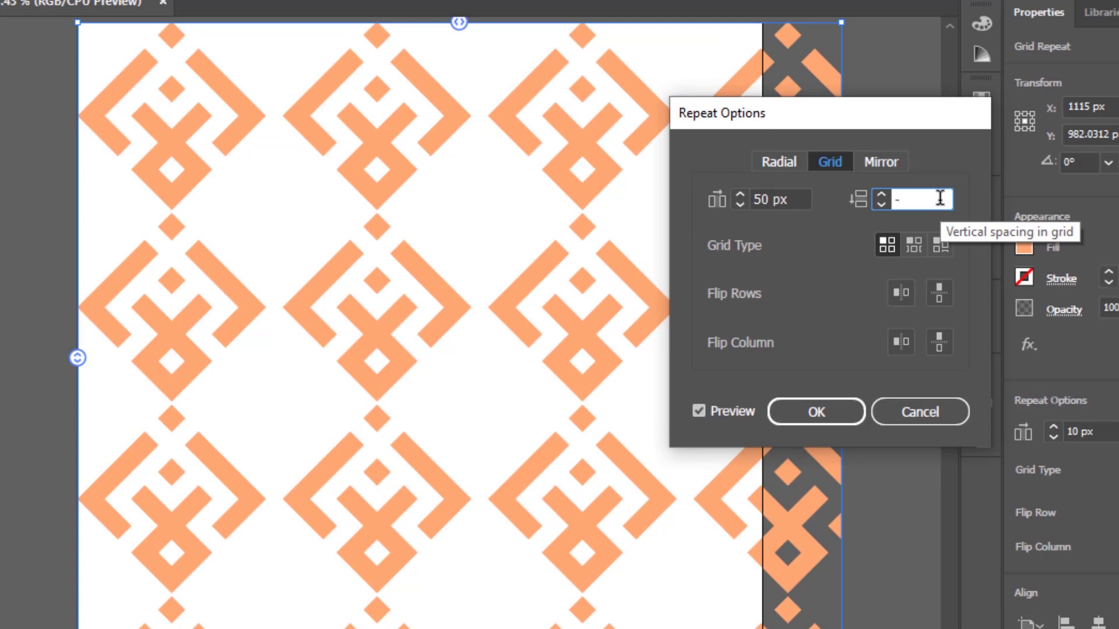
text(256)
key(Tab)
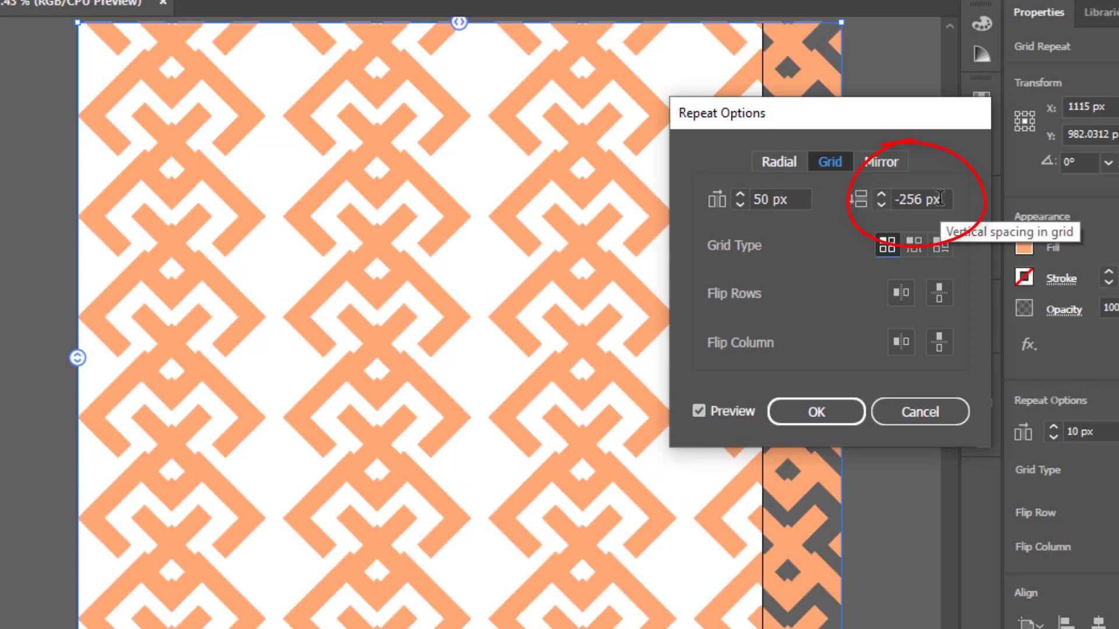
Change the grid type to brick by row, flip the rows vertically, and apply the repeat options.
click(914, 245)
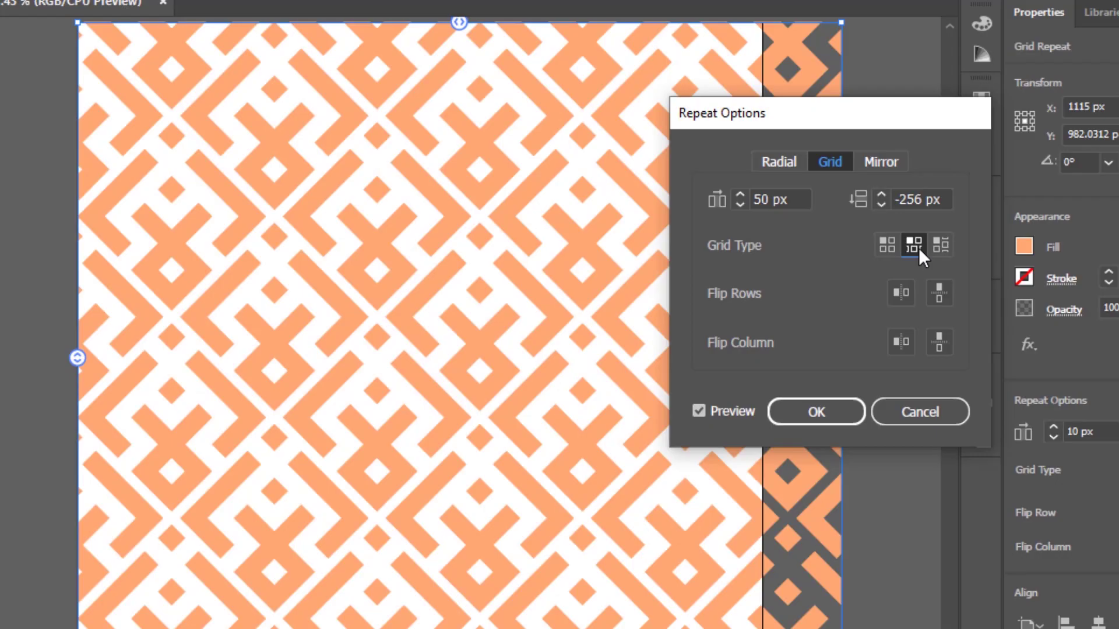
click(938, 295)
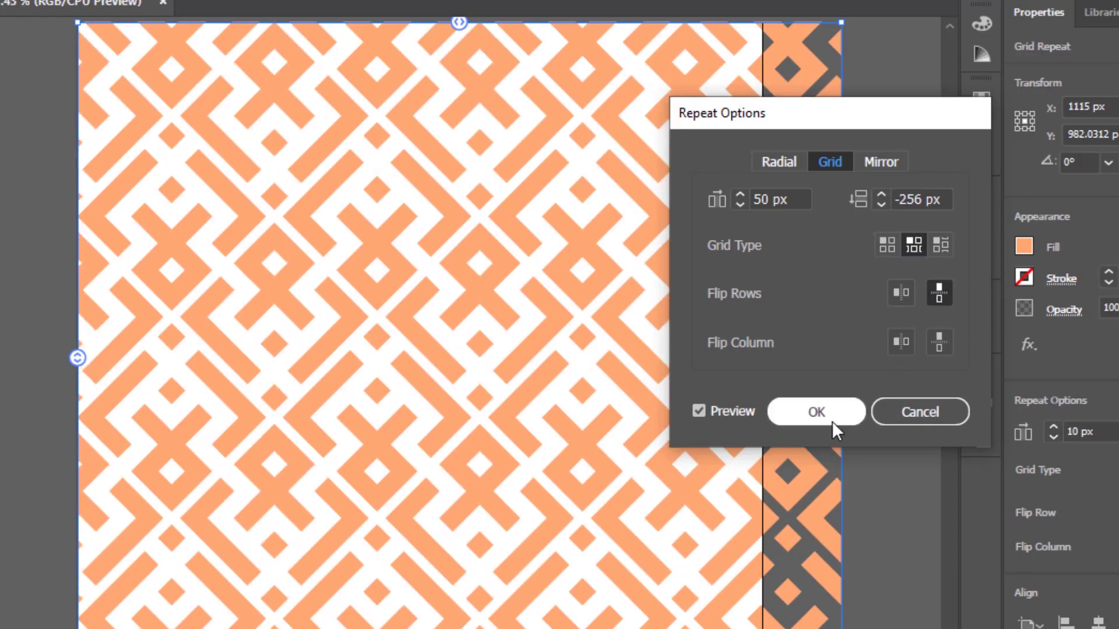
click(816, 412)
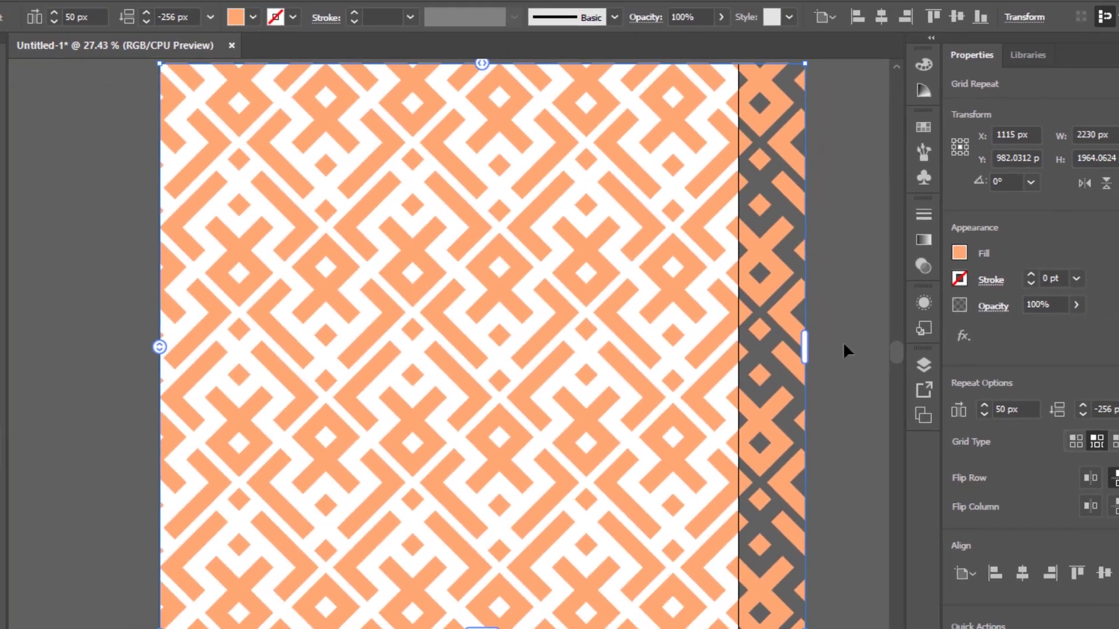
Scale the grid repeat down and extend its bounds to about 2000 × 1977 px so the pattern covers the artboard.
click(880, 348)
click(725, 326)
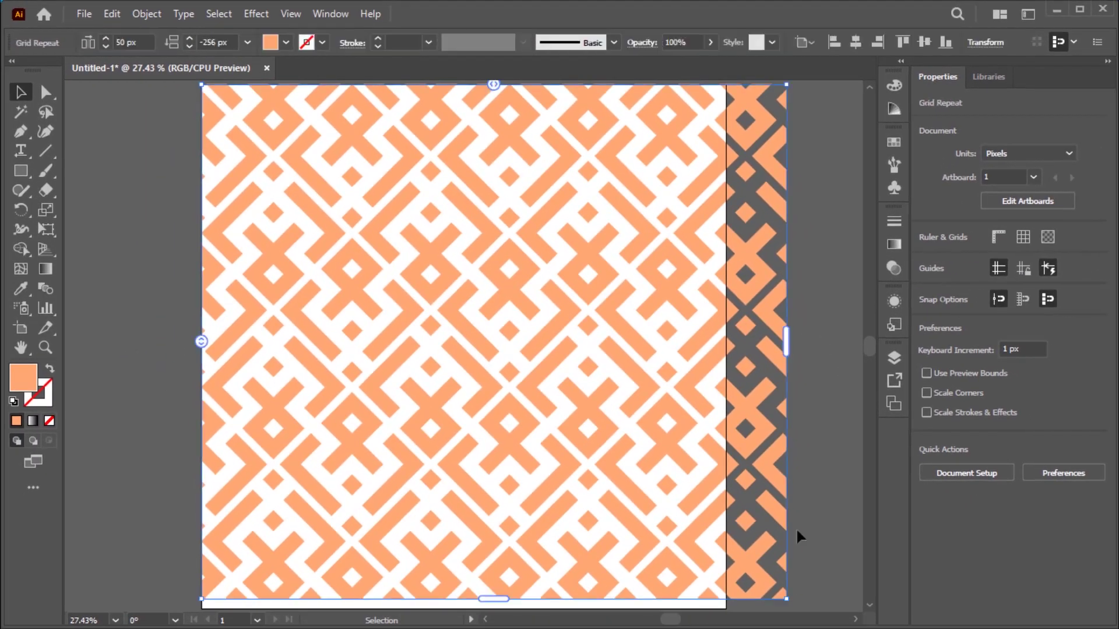
drag(788, 599, 655, 483)
drag(665, 296, 725, 297)
drag(476, 485, 468, 603)
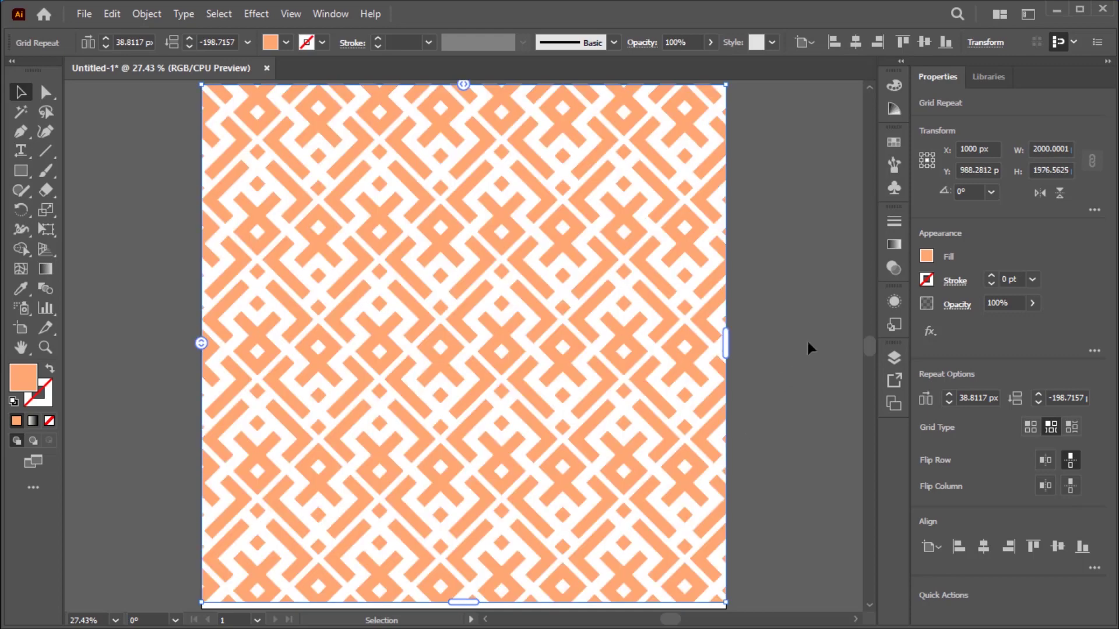
click(811, 347)
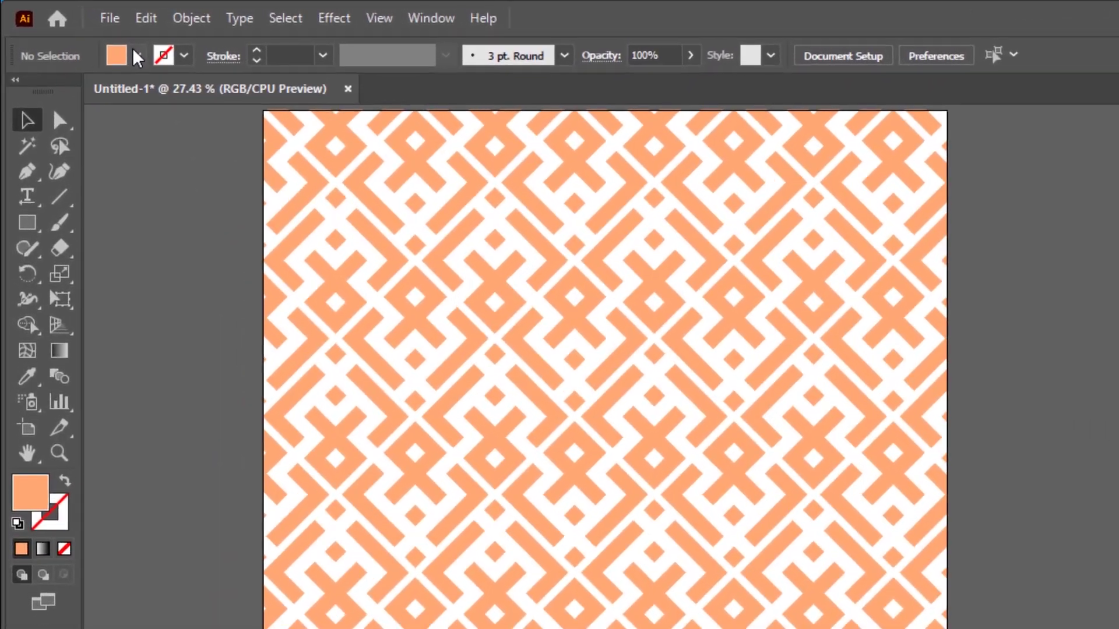
Draw a black-filled square without stroke, about 1550 × 1550 px, over the middle of the pattern.
click(137, 57)
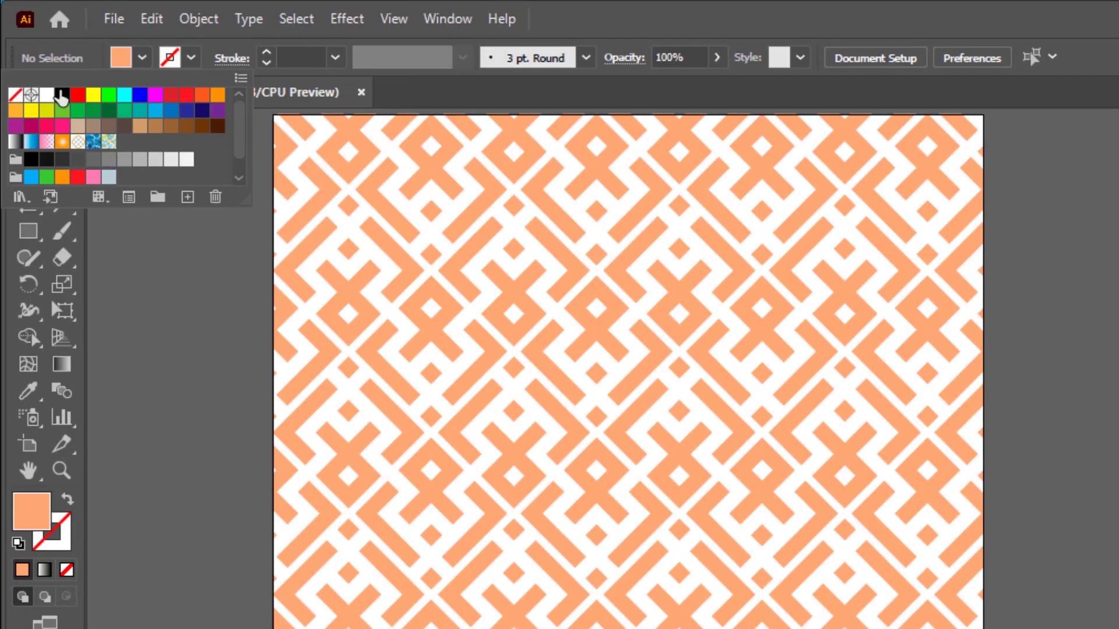
click(61, 95)
click(165, 269)
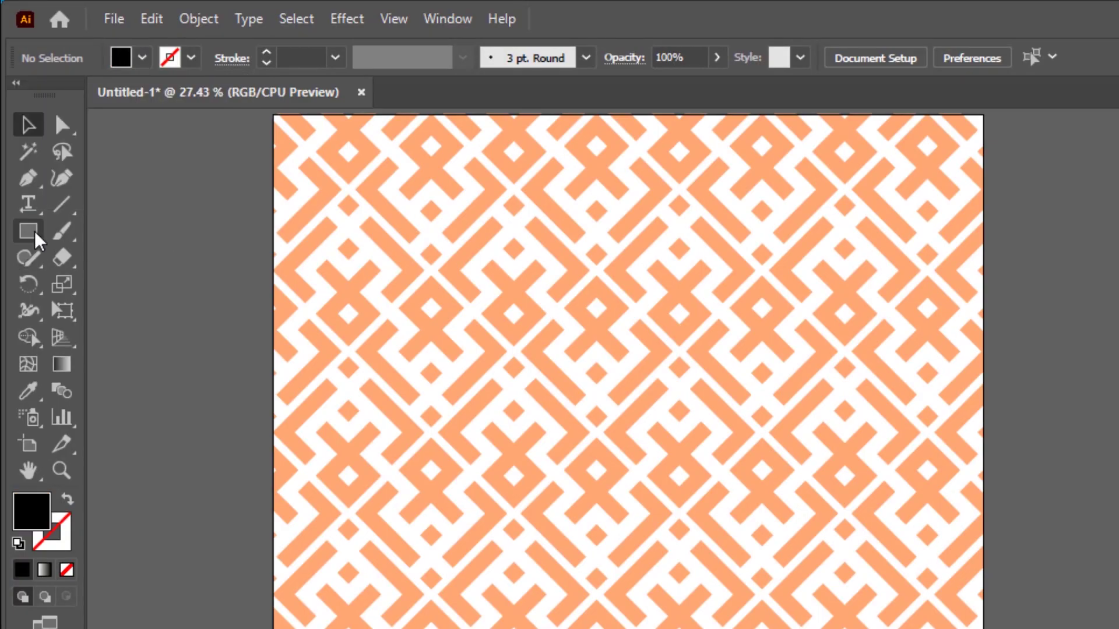
click(29, 232)
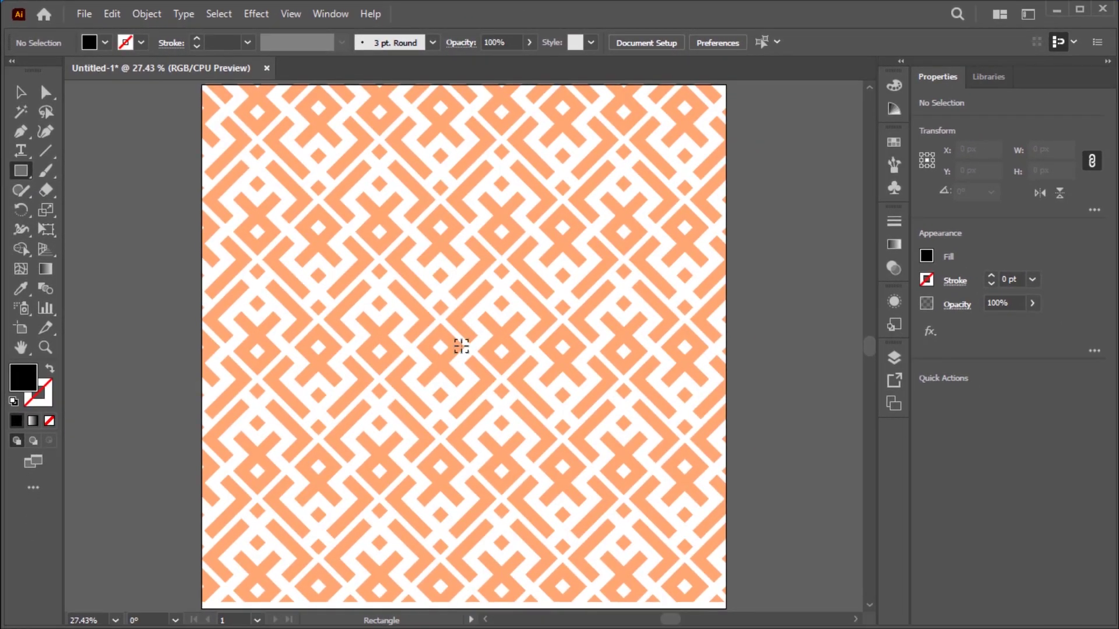
drag(461, 347, 620, 142)
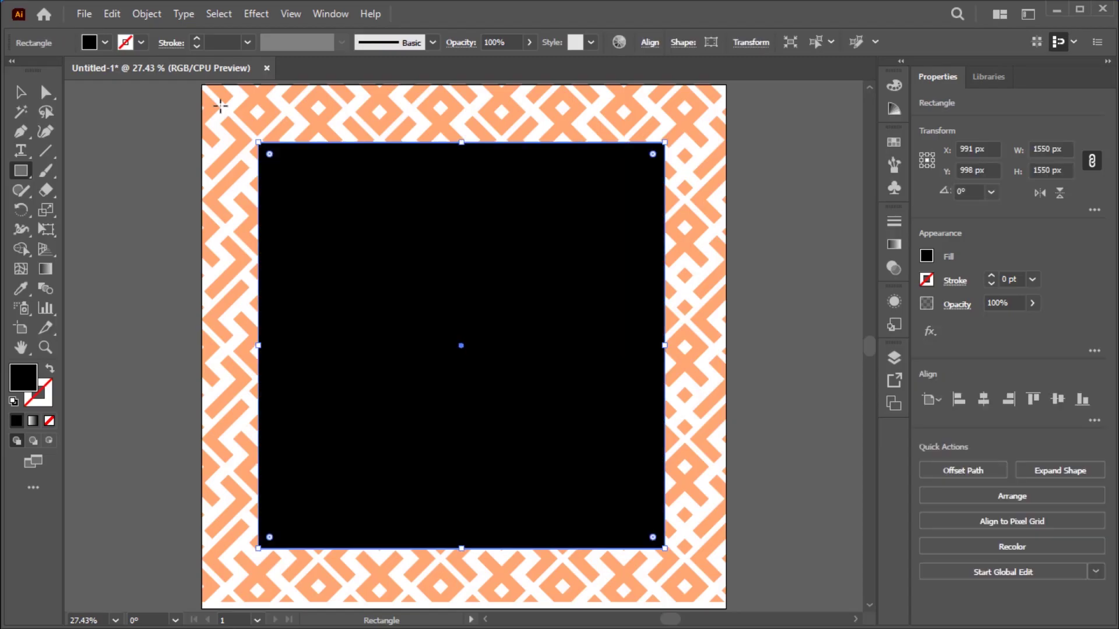
Center the black square horizontally and vertically on the artboard.
key(v)
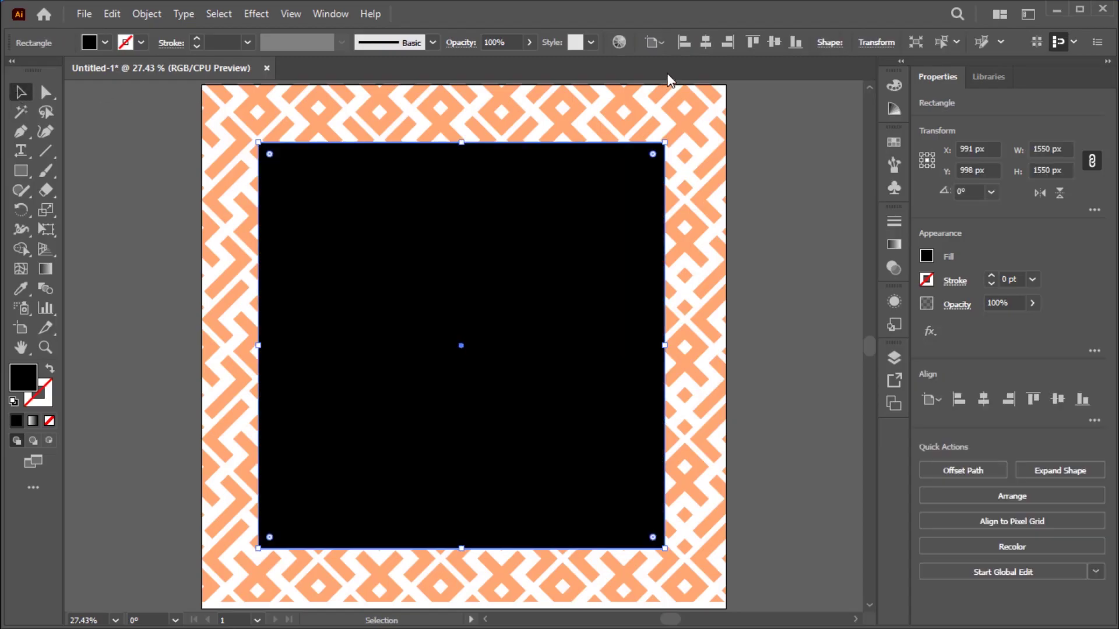
click(709, 43)
click(774, 43)
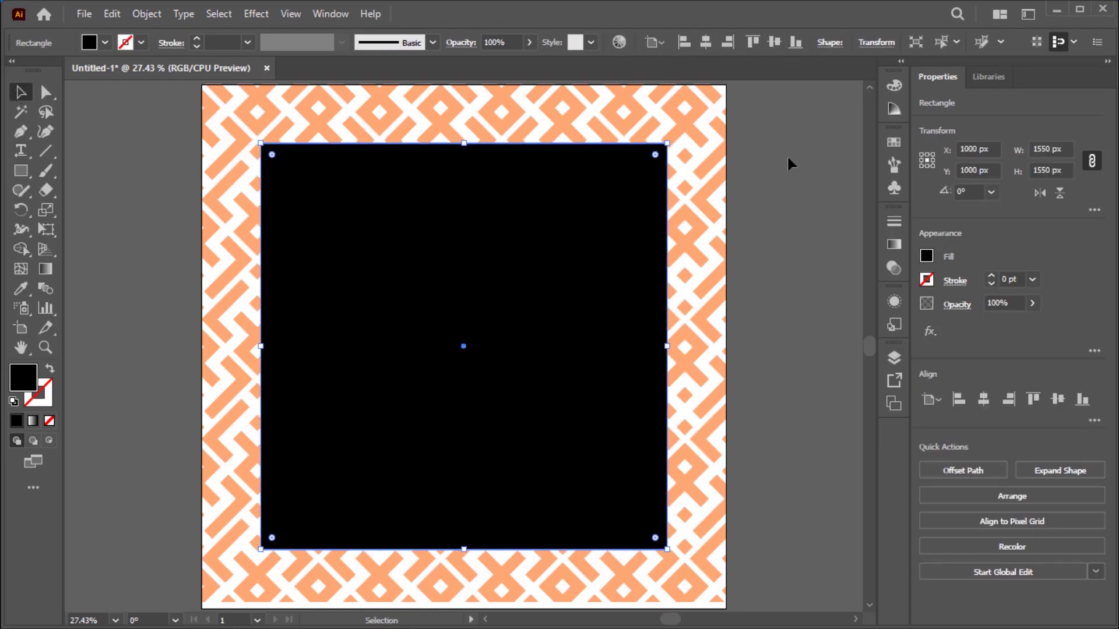
Mask the pattern with the black square using an inverted opacity mask, and deselect the result.
click(788, 136)
drag(788, 137, 145, 437)
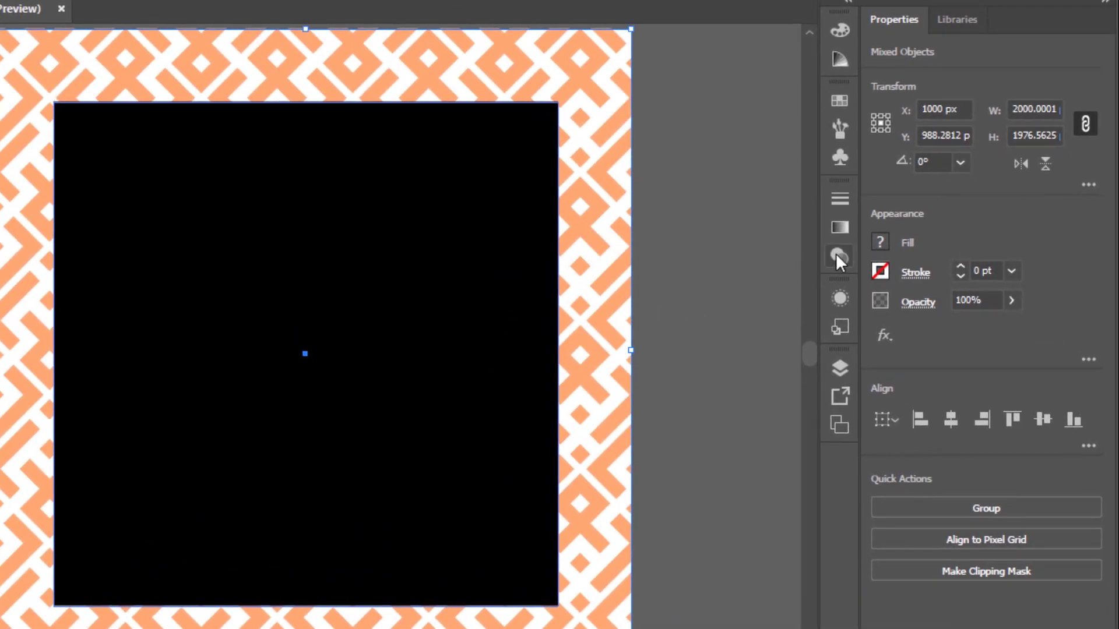
click(836, 255)
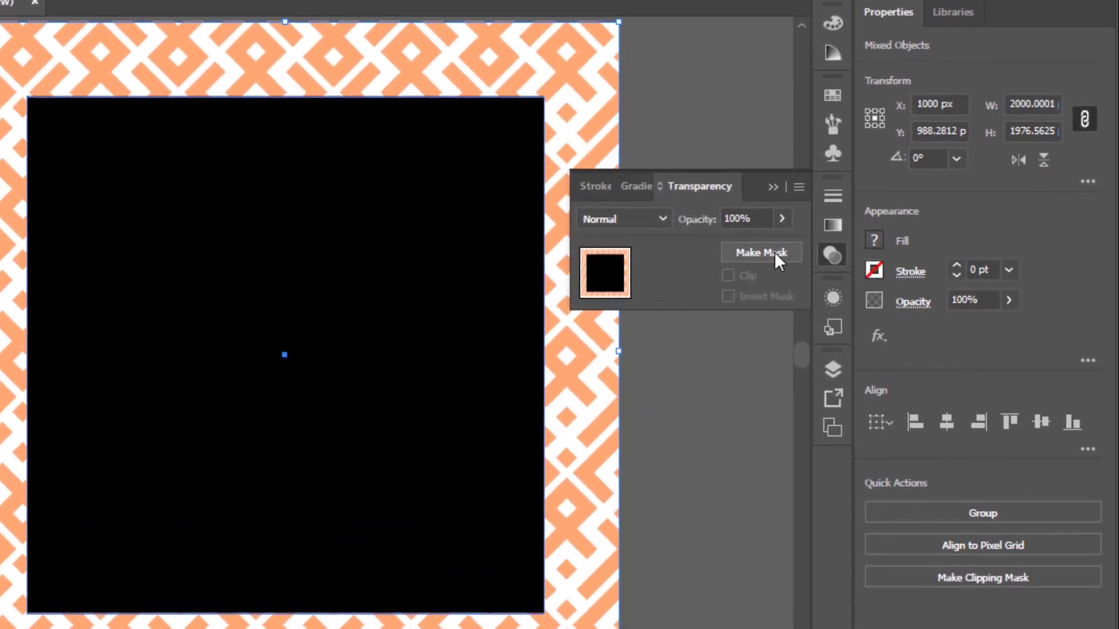
click(769, 251)
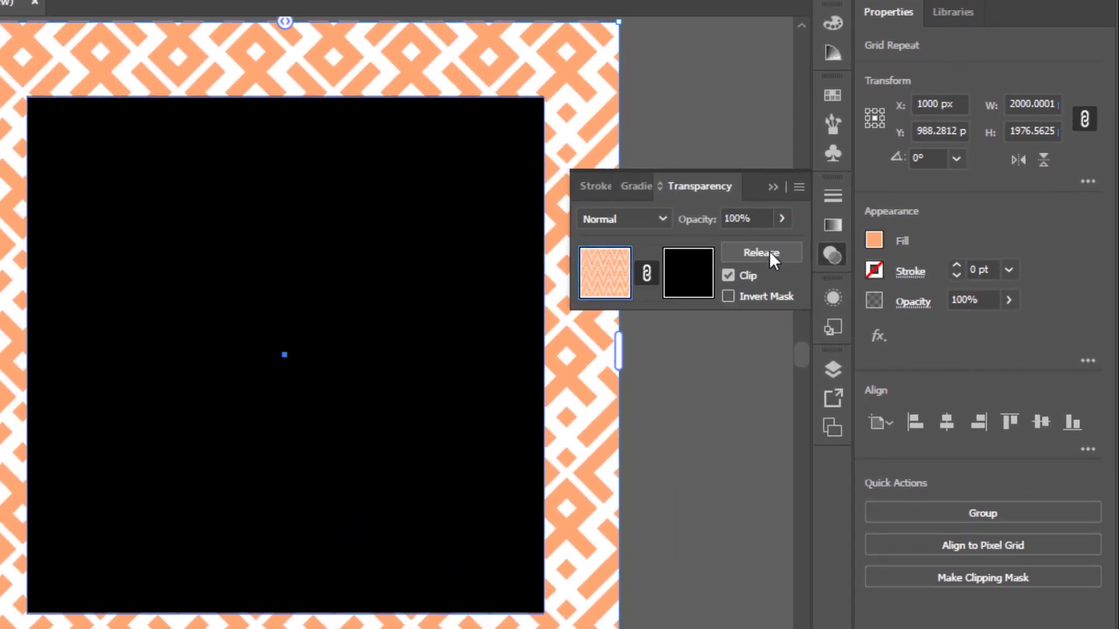
click(728, 297)
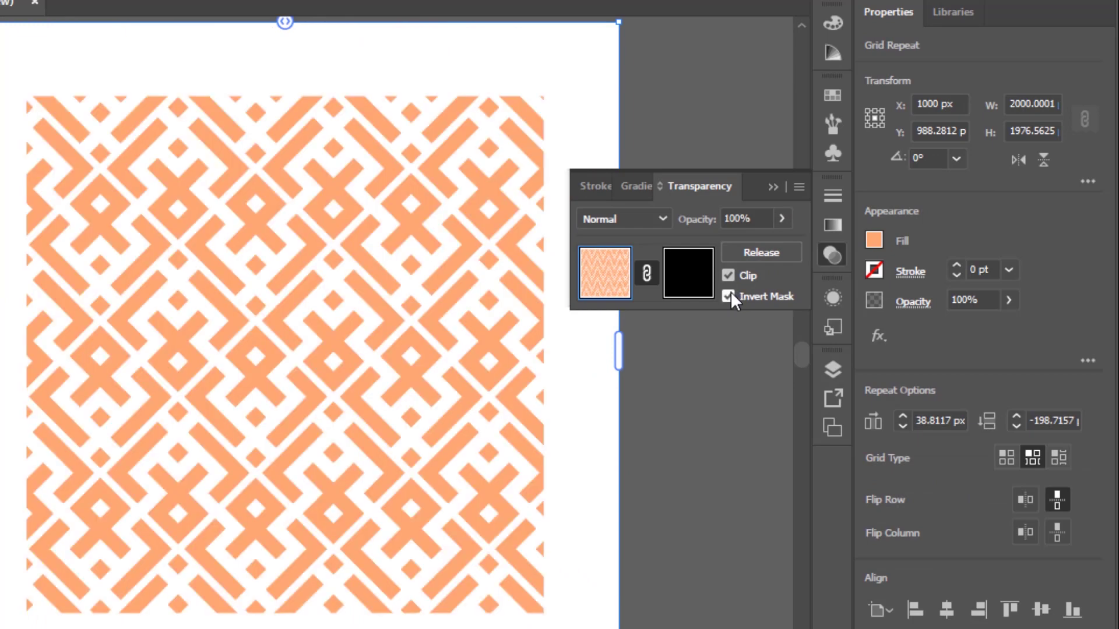
click(768, 189)
click(711, 205)
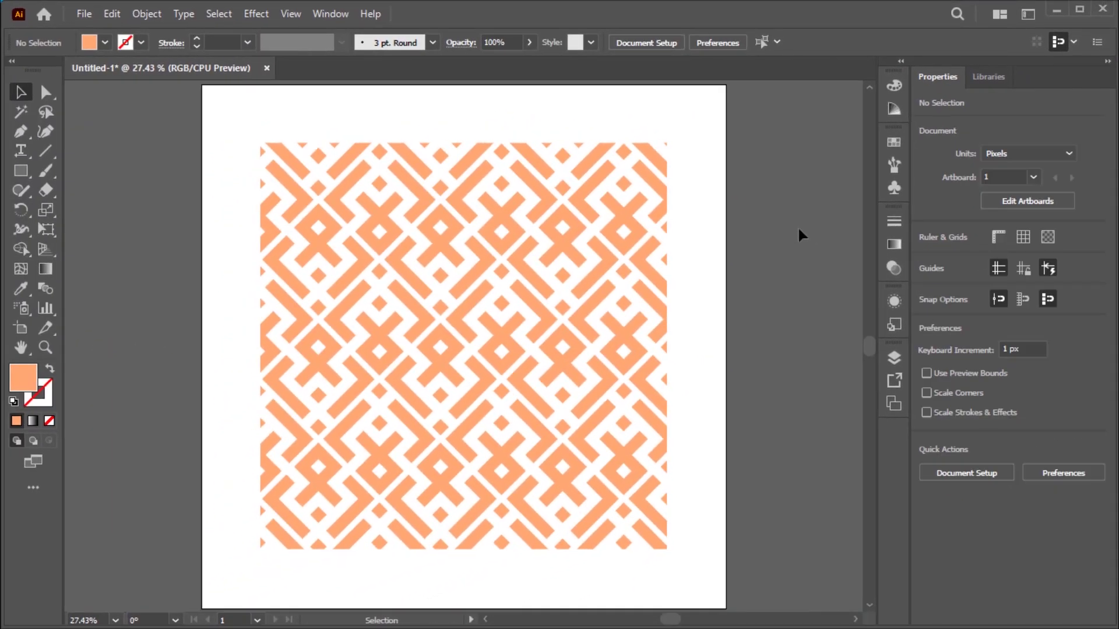